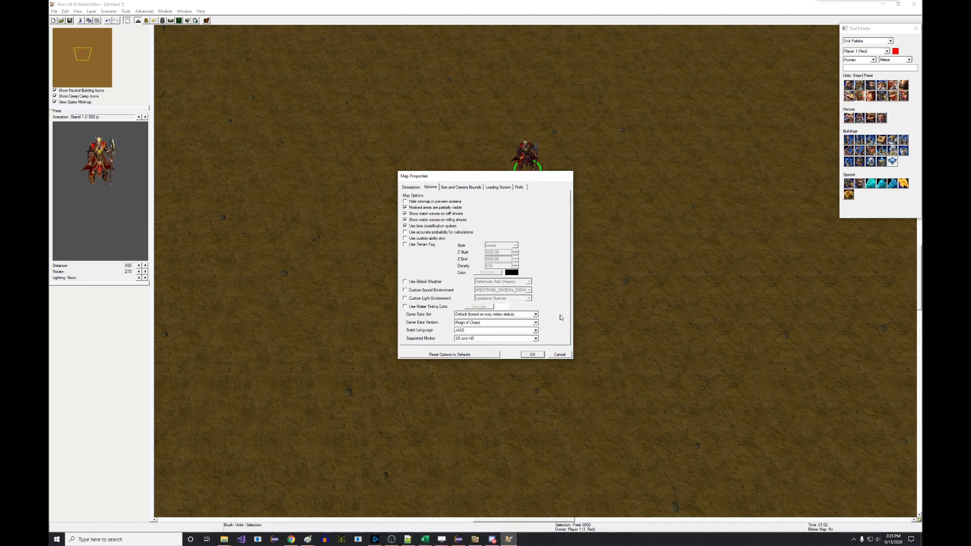
Confirm the map options with the Reign of Chaos game data version and place a Sorceress beside the Priest.
key(Return)
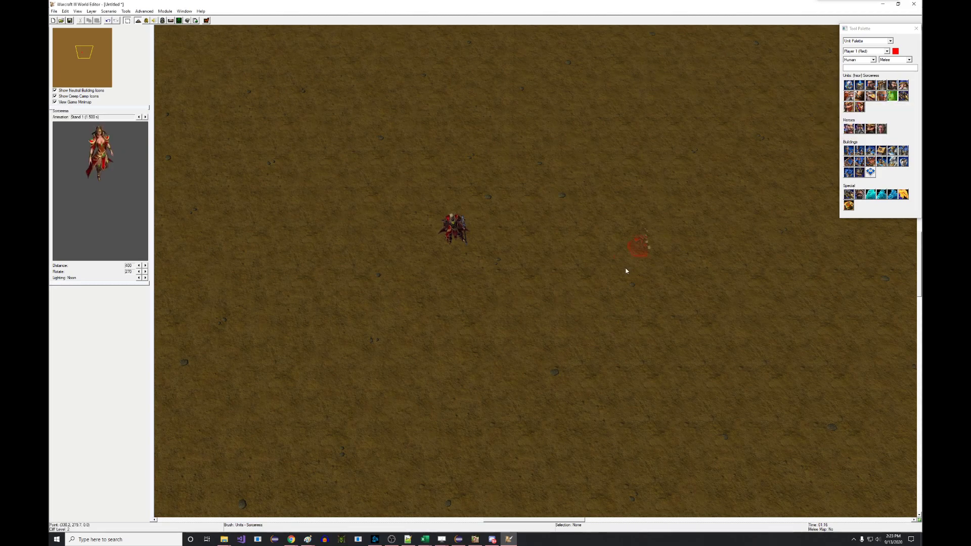
middle_drag(526, 260, 527, 324)
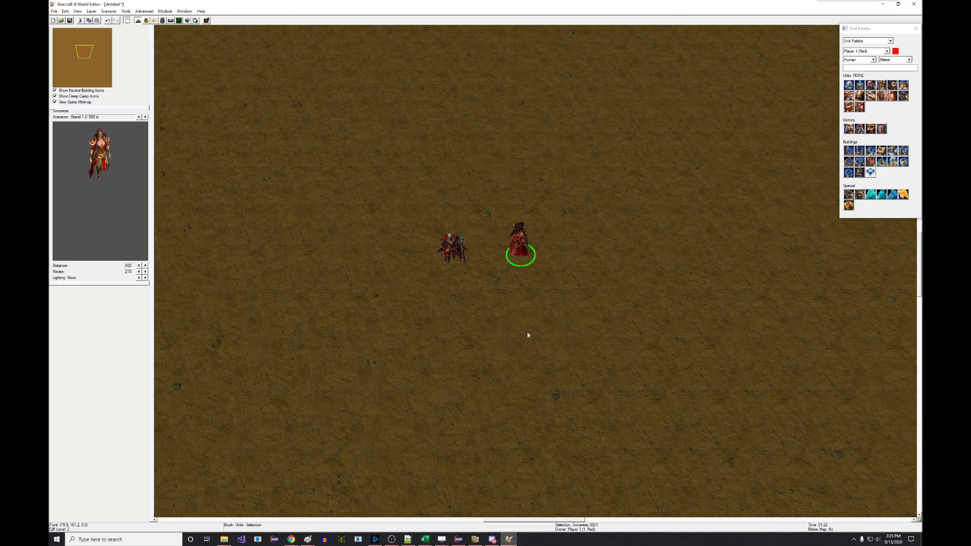
scroll(522, 288, up, 5)
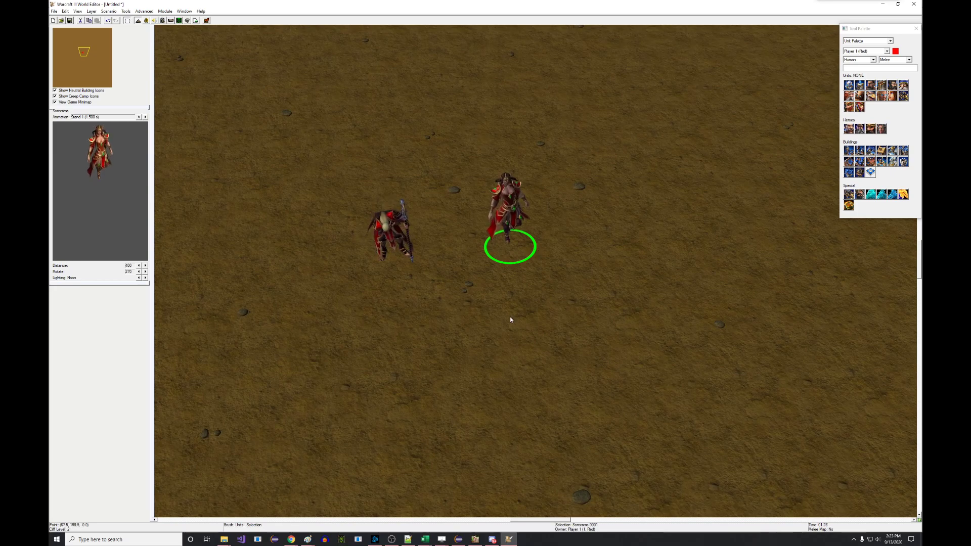
scroll(487, 288, up, 5)
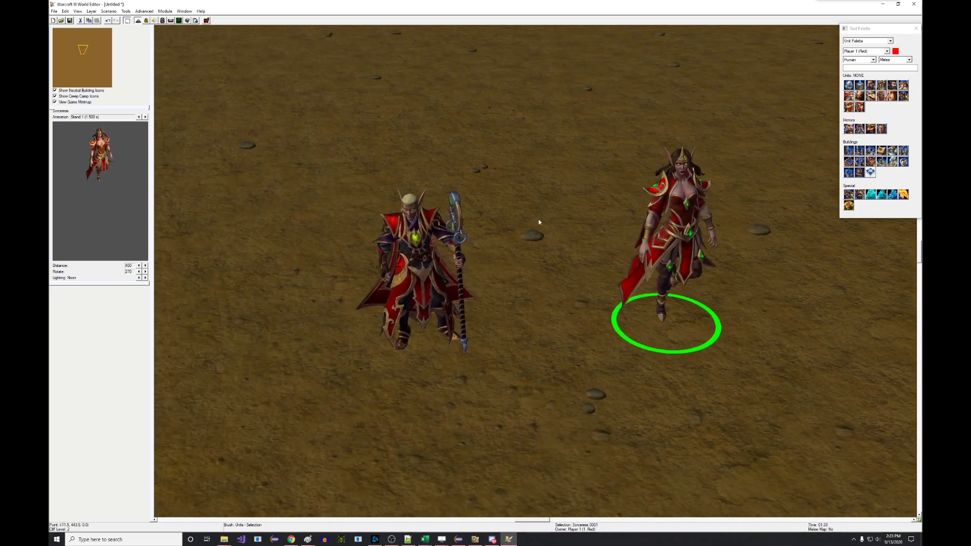
Launch the map in a test game and start playing once it has loaded.
click(206, 21)
key(Return)
key(Return)
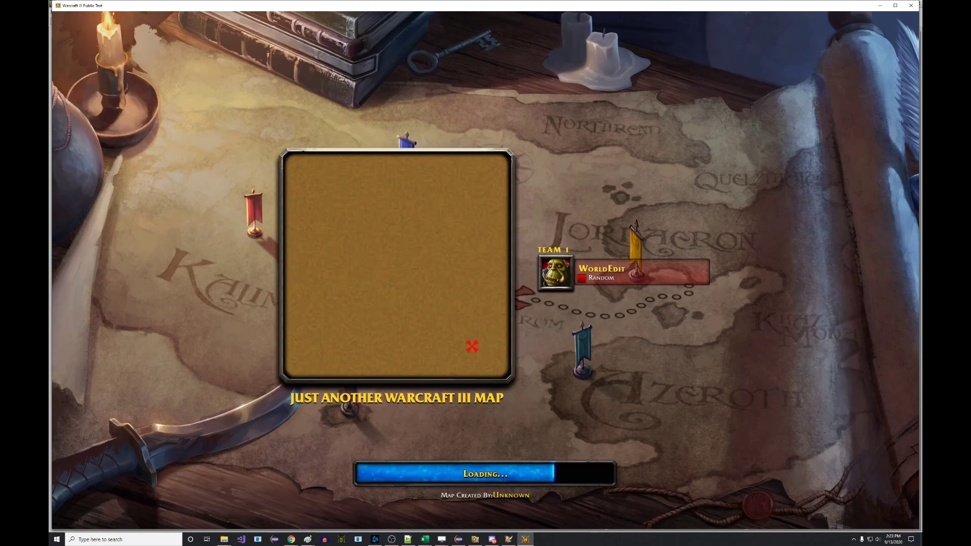
key(Return)
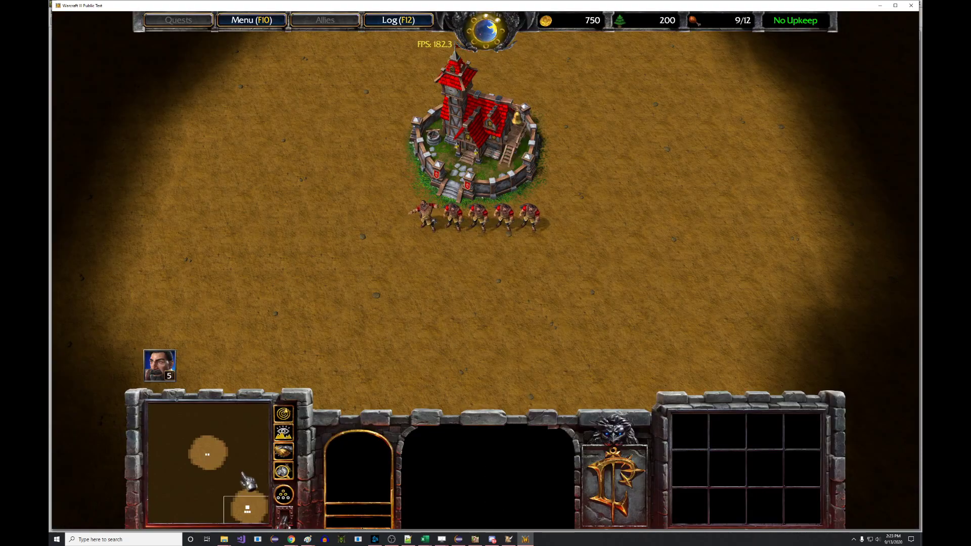
Continue past the victory dialog, examine the Sorceress and Priest models up close in the test game, and pause it.
click(216, 459)
click(476, 292)
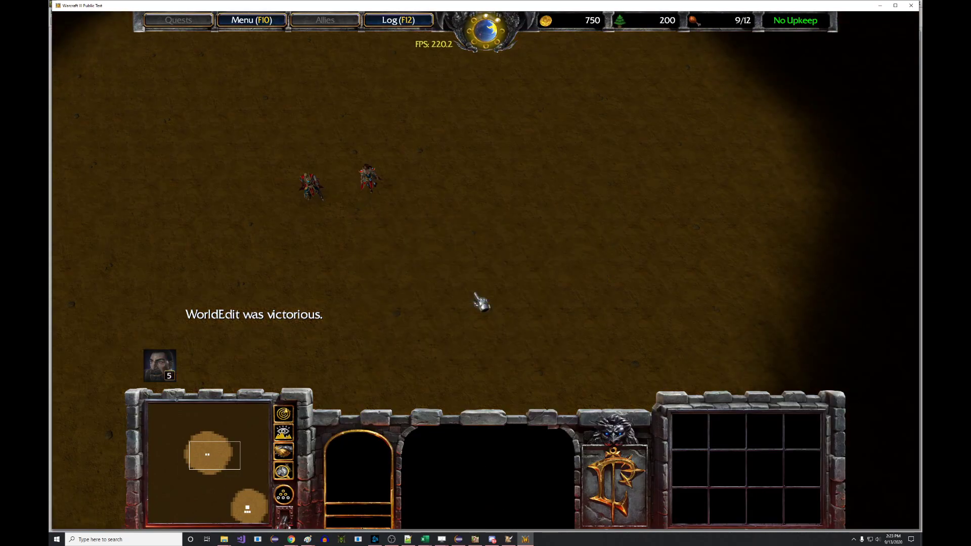
click(528, 225)
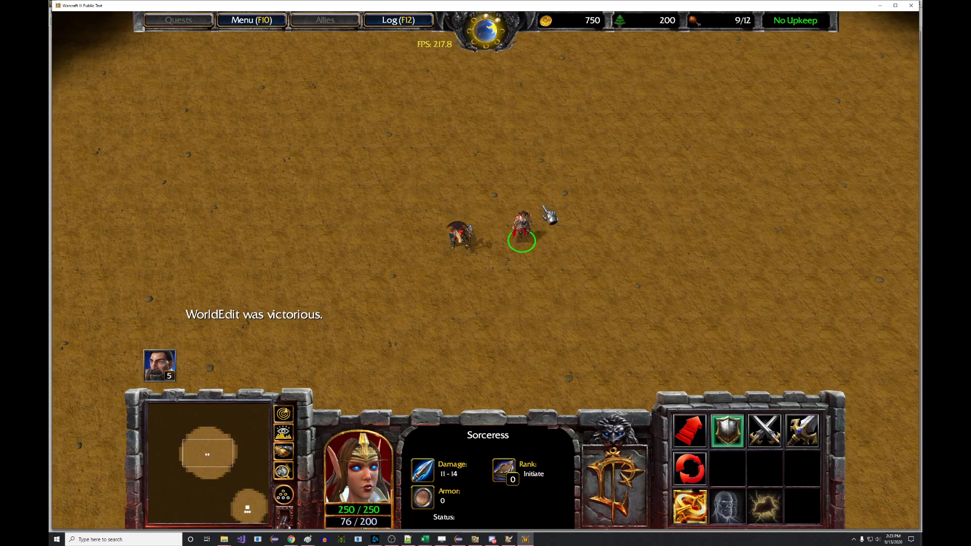
scroll(549, 214, up, 5)
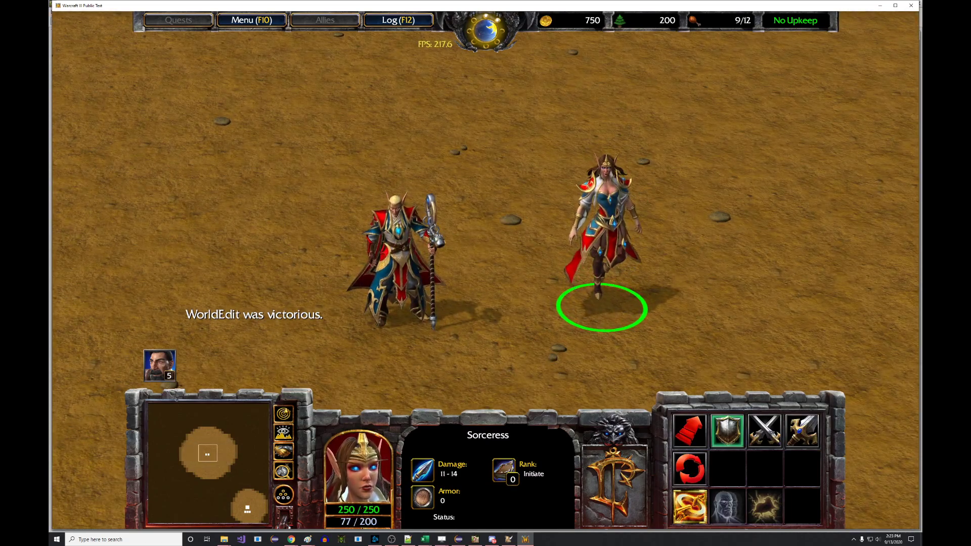
click(400, 263)
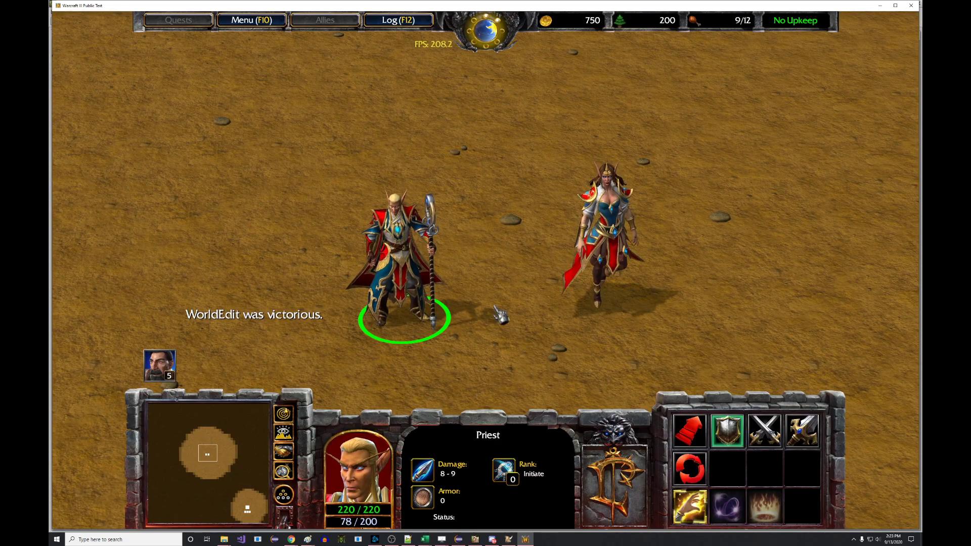
click(609, 192)
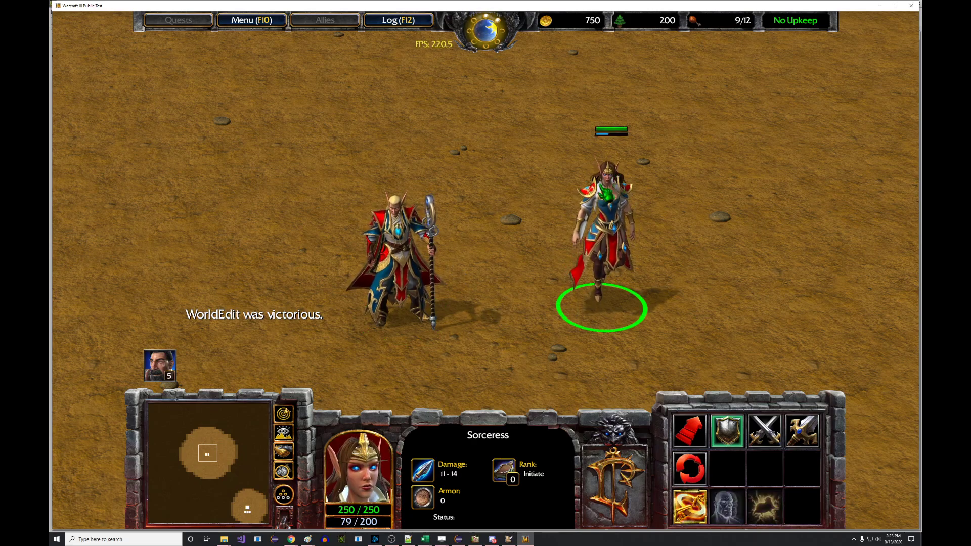
key(F10)
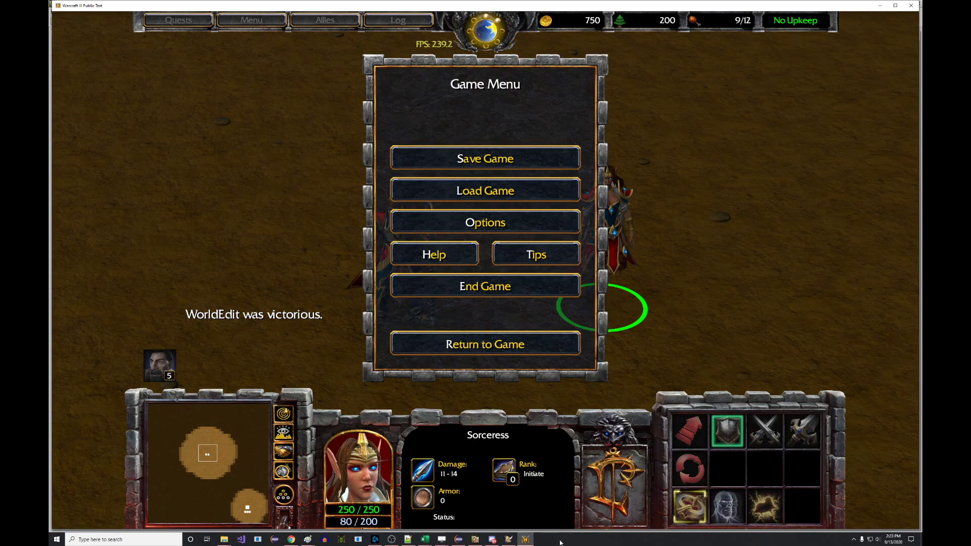
Switch back to the World Editor, delete the placed Priest and Sorceress, and undo the deletion.
click(508, 539)
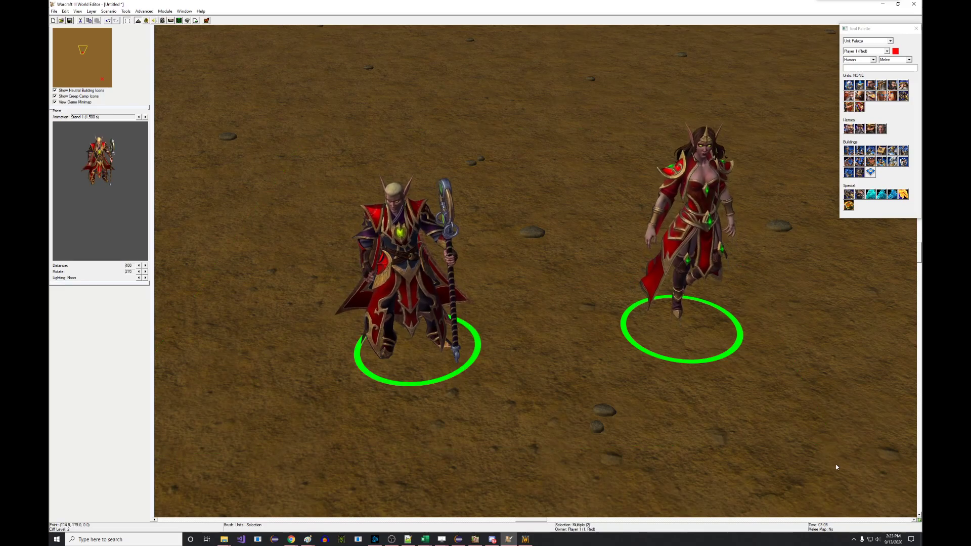
key(Delete)
key(ctrl+z)
right_drag(603, 375, 538, 316)
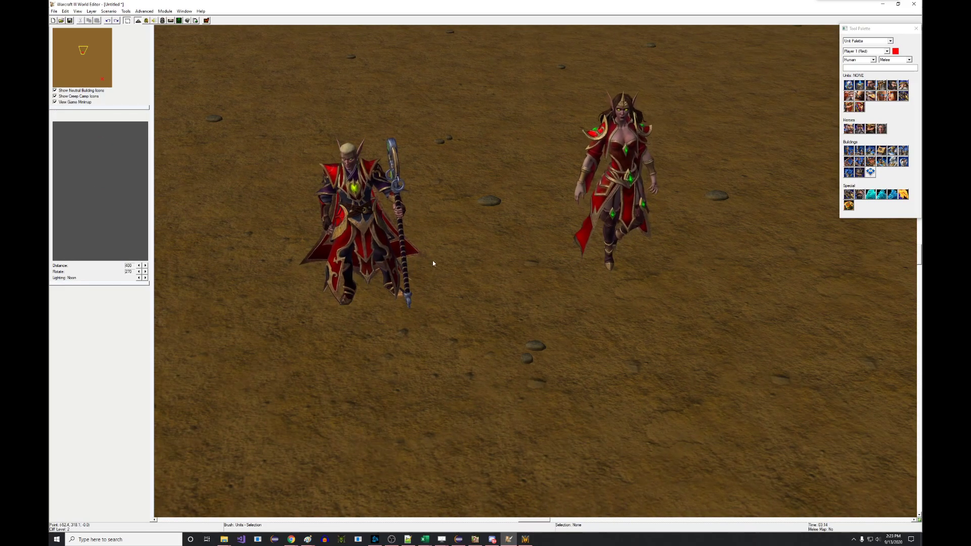
click(434, 264)
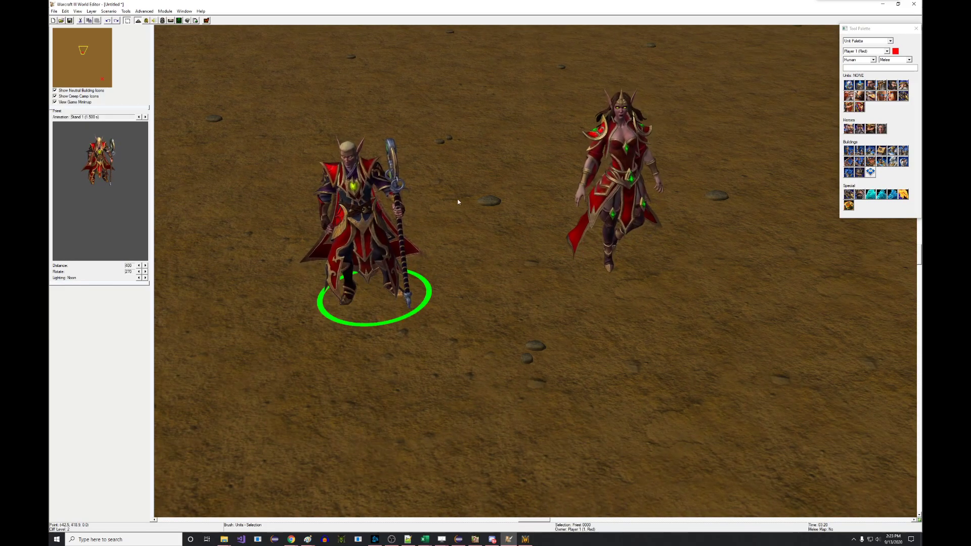
In the Object Editor, set Art - Model File - Extra Versions to Reign of Chaos for the Priest and the Sorceress.
click(163, 20)
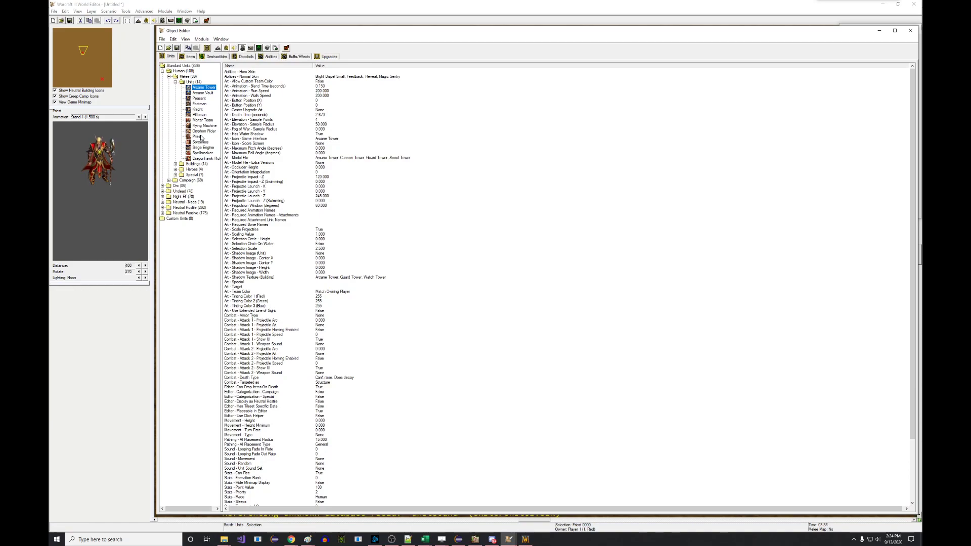
click(198, 137)
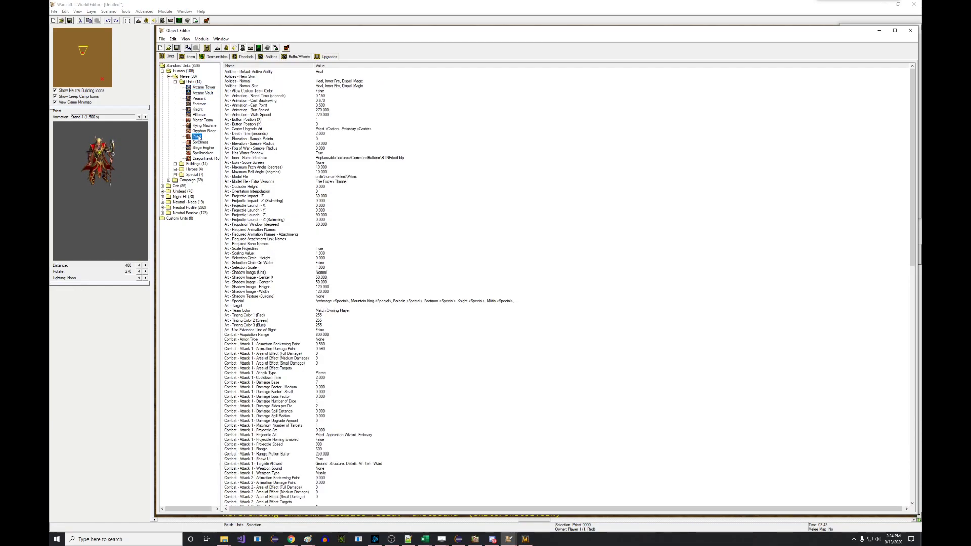
click(277, 186)
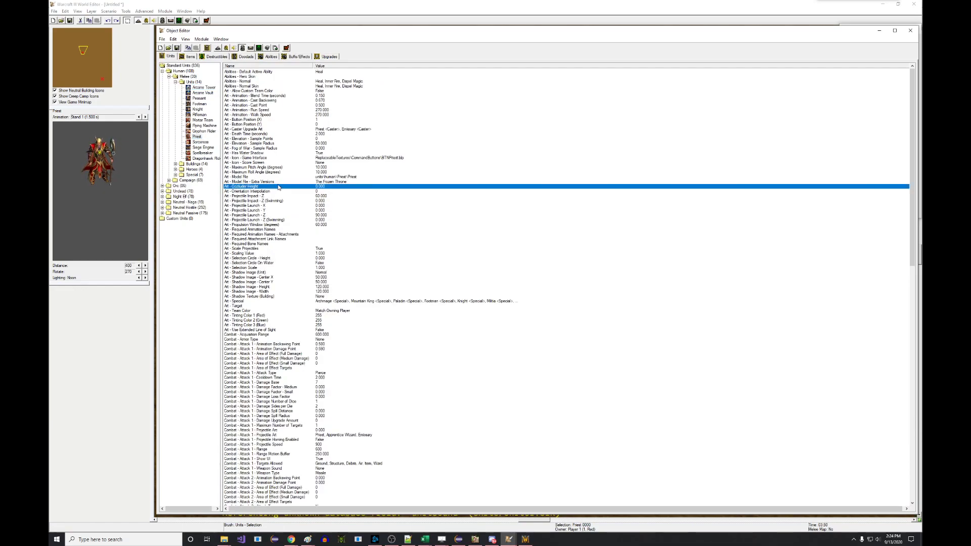
double_click(278, 187)
key(Escape)
double_click(279, 182)
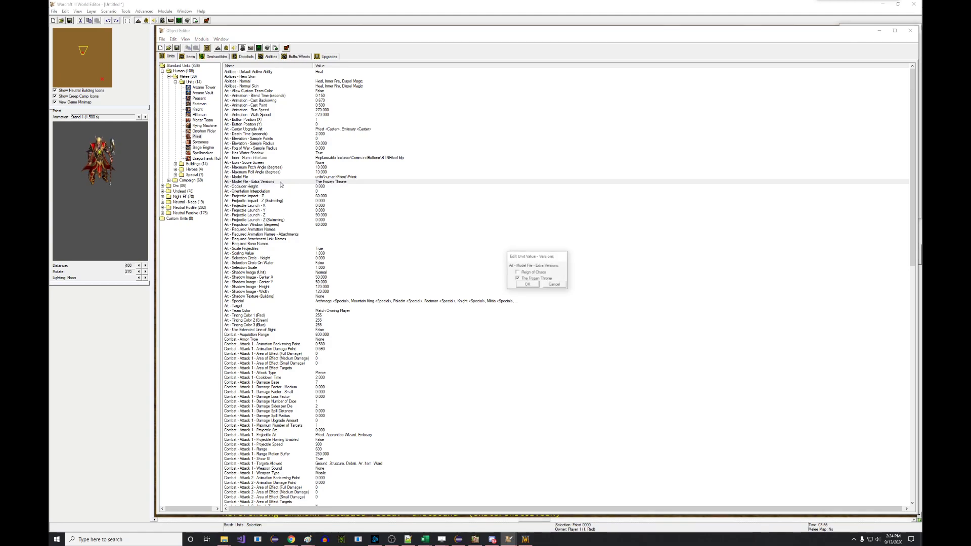
click(529, 285)
double_click(358, 182)
click(537, 286)
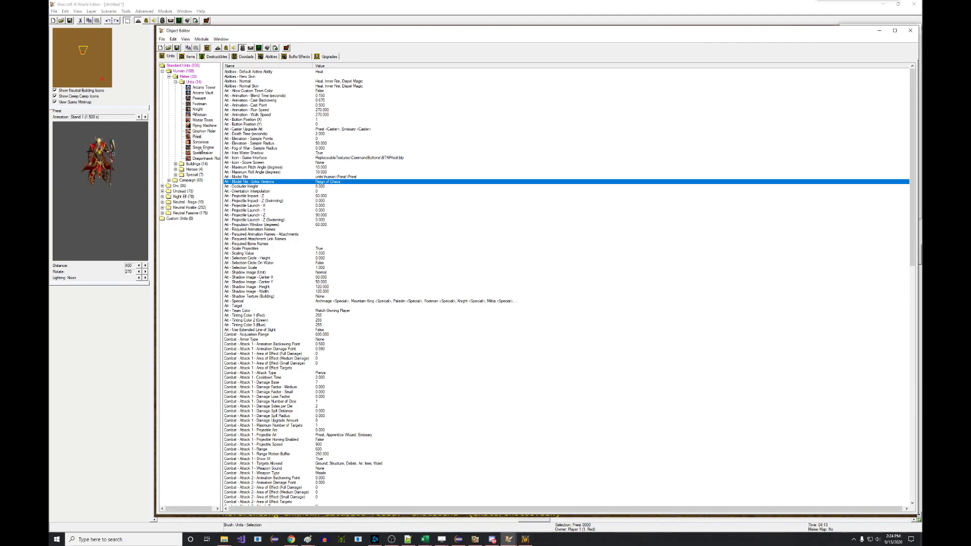
click(200, 142)
double_click(289, 183)
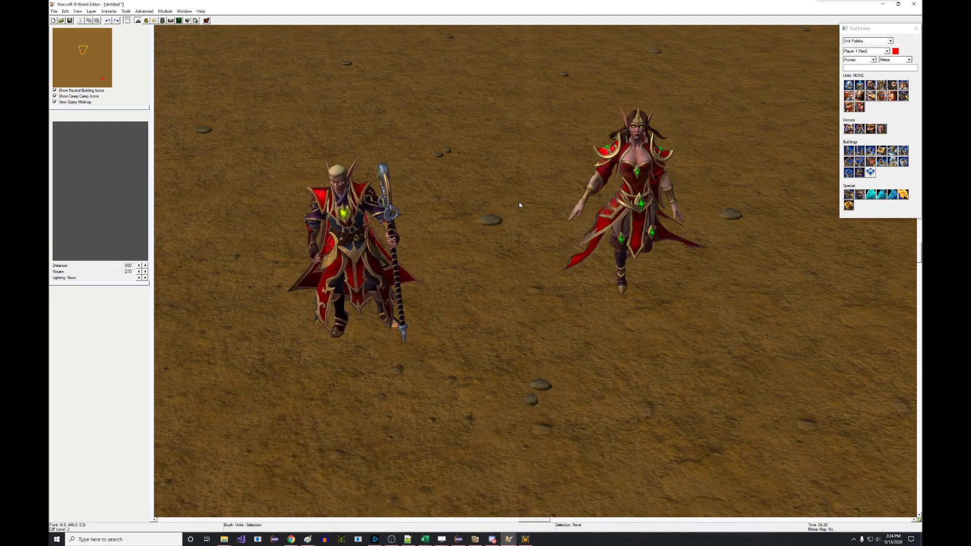
Delete both placed units on the map again and restore them to refresh their models.
drag(737, 409, 190, 180)
key(Delete)
key(ctrl+z)
Reset the Art - Model File - Extra Versions field of the Sorceress and the Priest in the Object Editor.
click(162, 21)
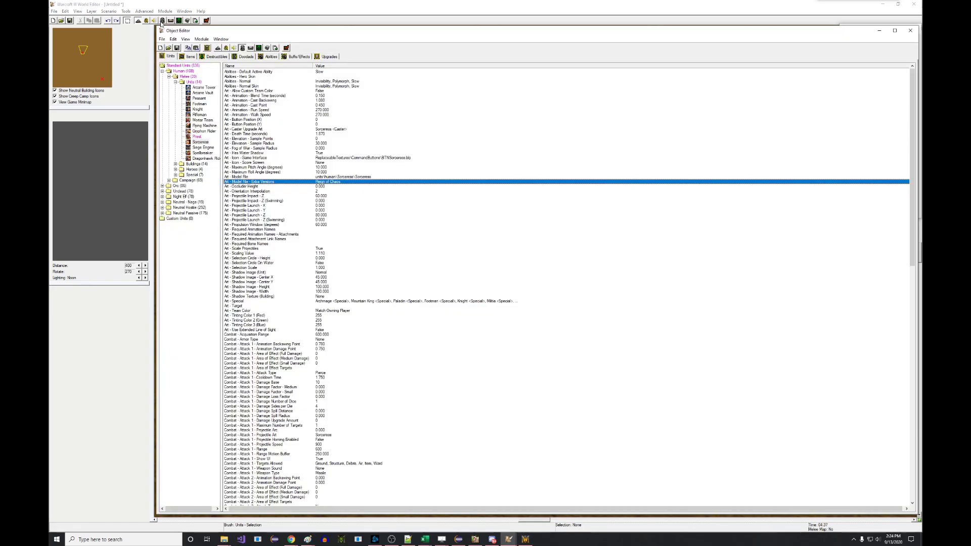
click(327, 211)
click(198, 137)
right_click(319, 184)
click(349, 214)
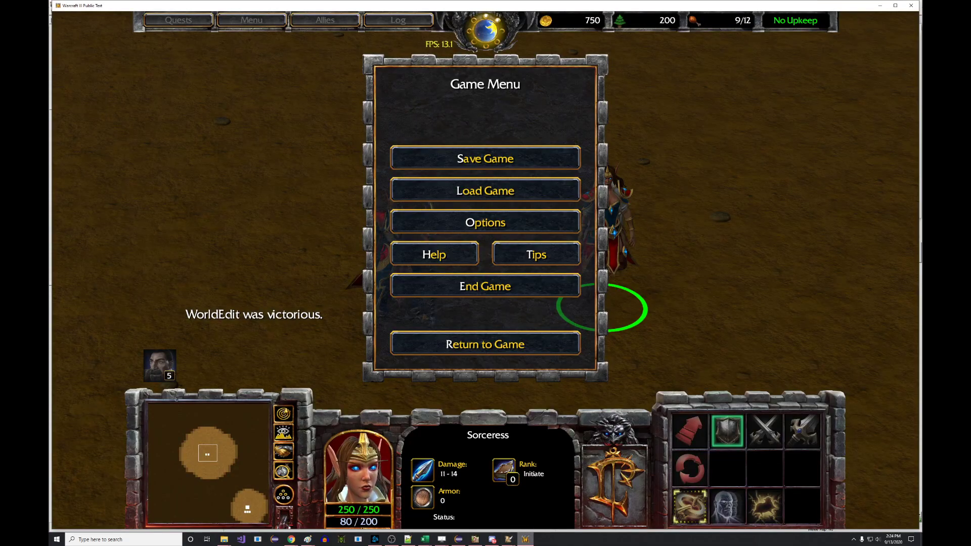
Resume the paused test game and examine the Priest and Sorceress models again.
click(493, 348)
click(412, 245)
click(600, 235)
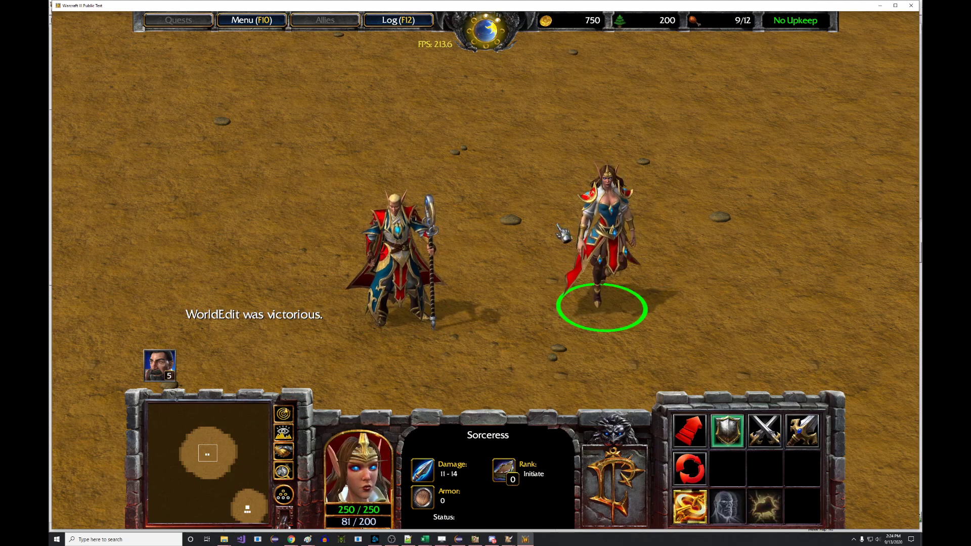
End the test game and exit Warcraft III, returning to the World Editor.
click(255, 21)
click(486, 283)
click(486, 192)
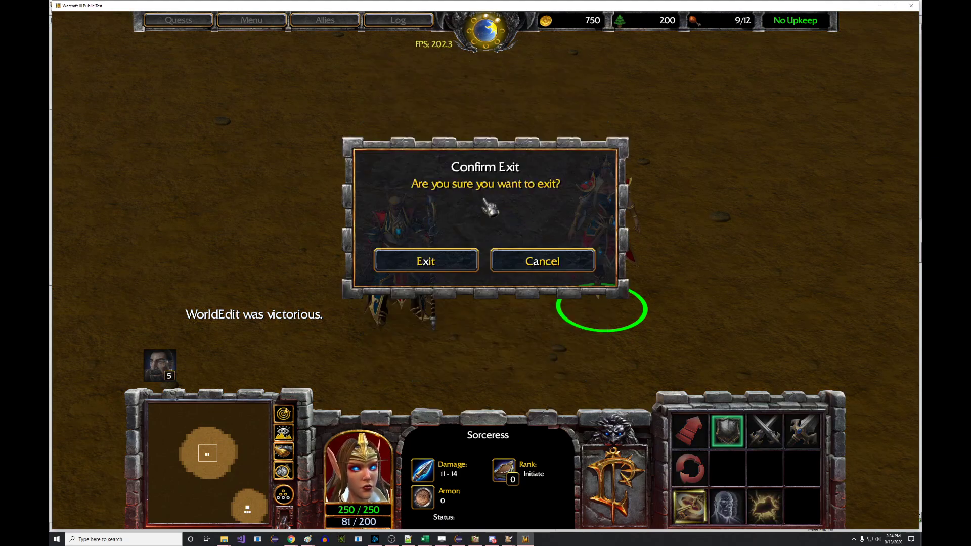
click(432, 250)
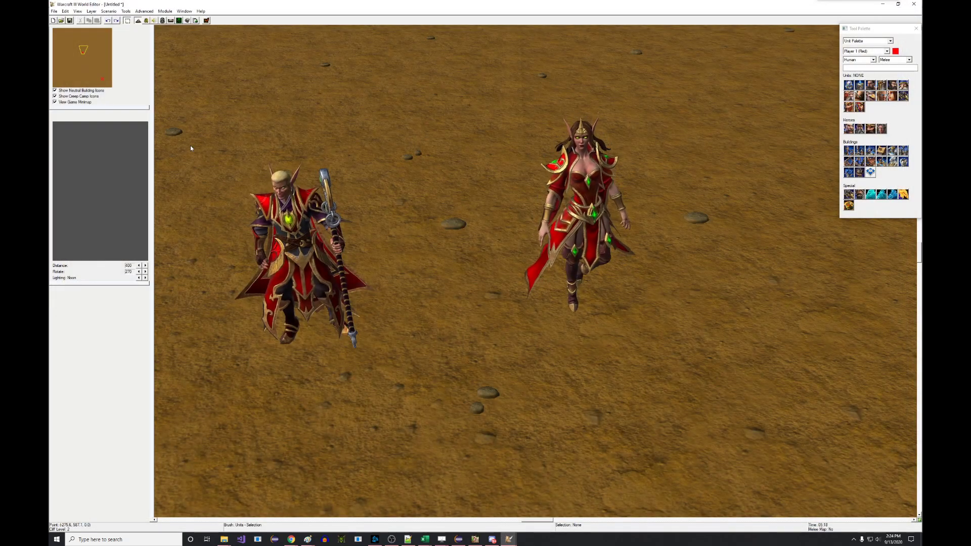
Set the game data version in the map options to The Frozen Throne.
click(109, 11)
click(129, 27)
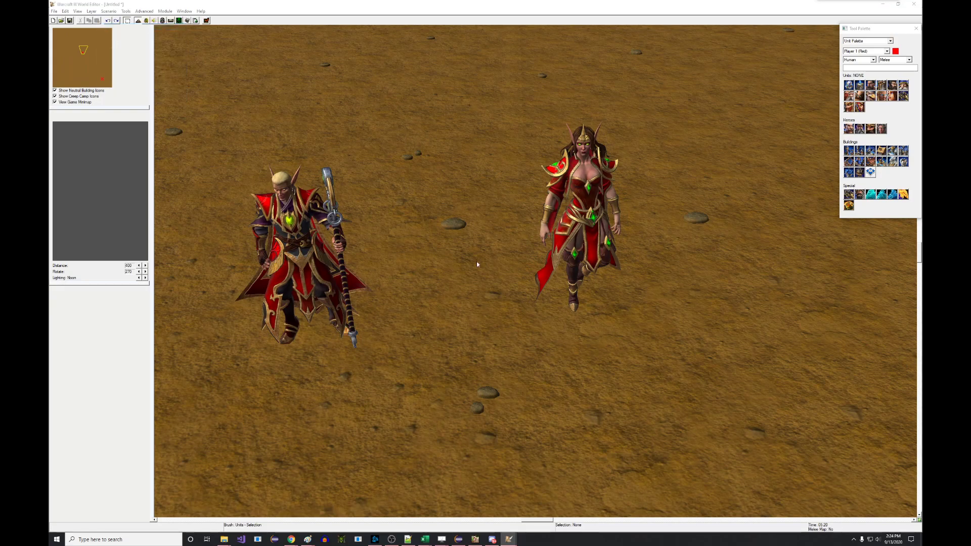
click(492, 323)
click(493, 335)
click(535, 355)
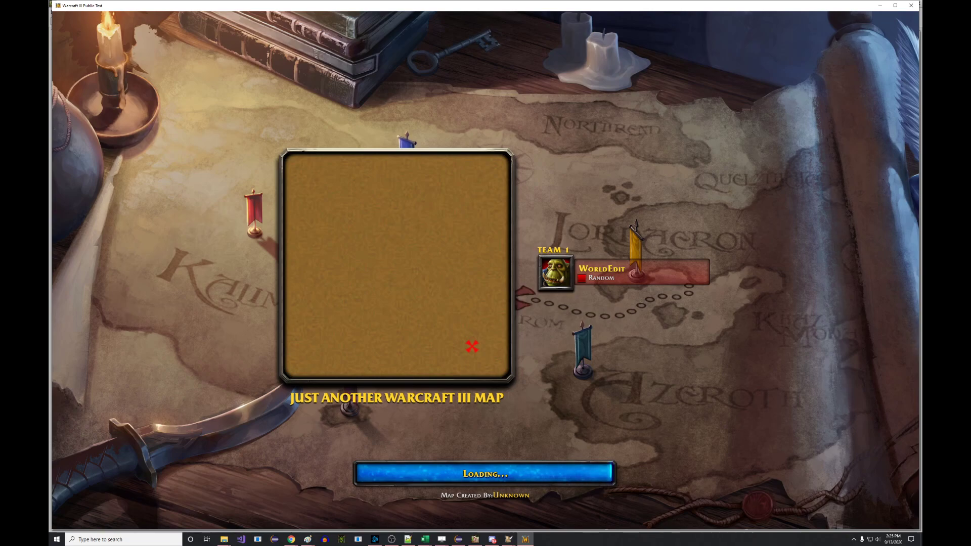
Run the map in a new test game, continue past the victory dialog, and examine the Sorceress and Priest models.
key(space)
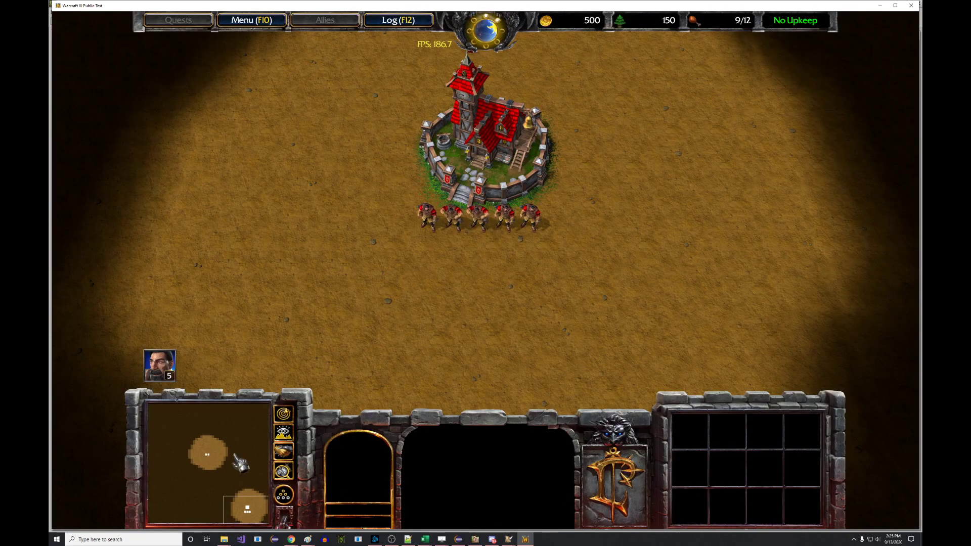
click(213, 452)
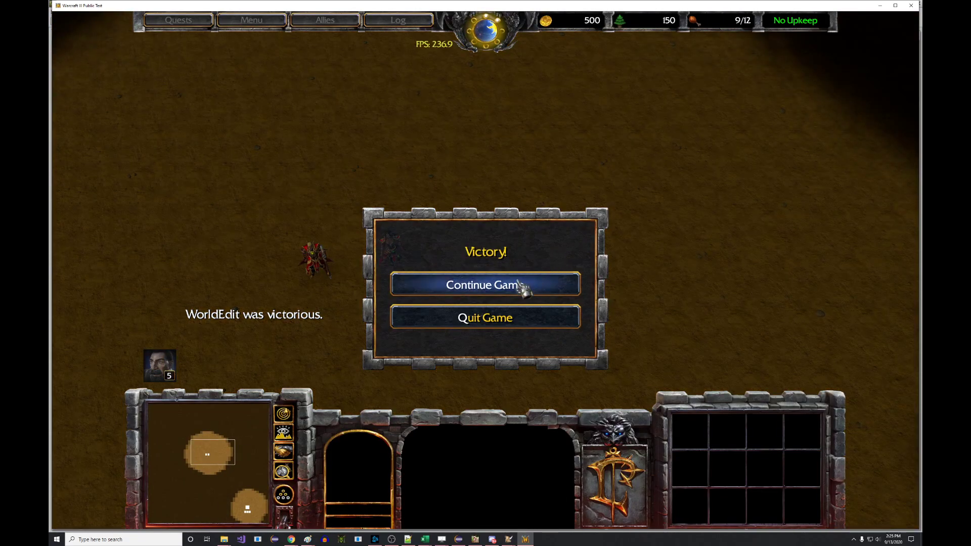
click(522, 283)
scroll(451, 282, up, 5)
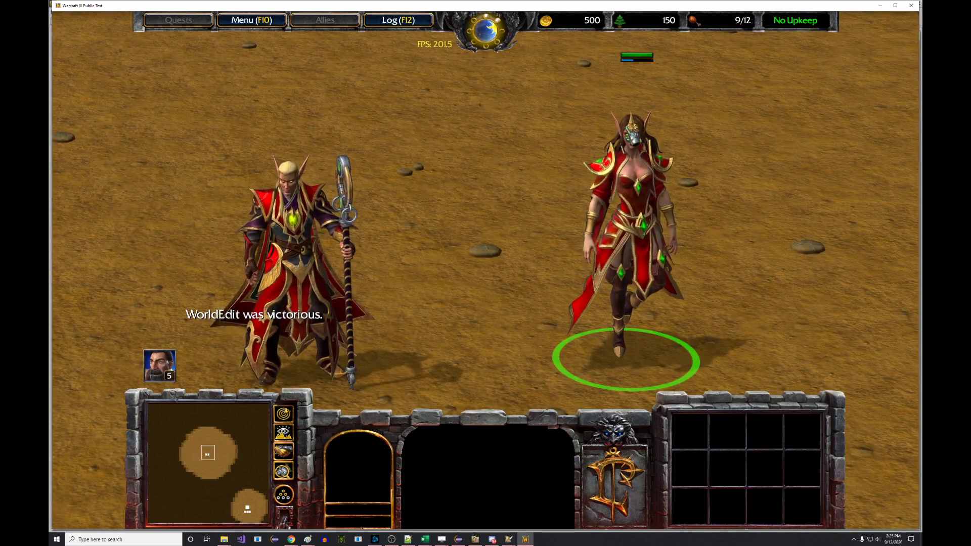
click(634, 144)
click(361, 232)
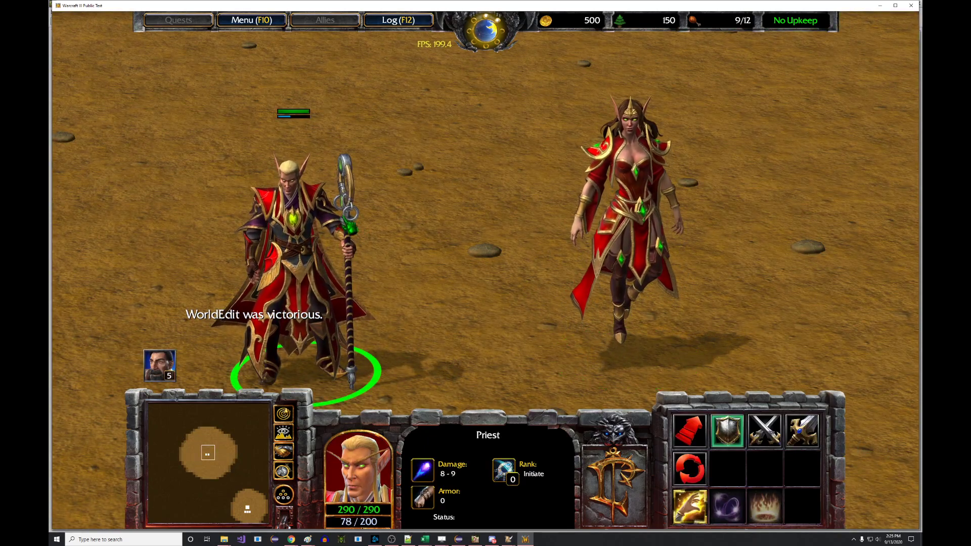
scroll(481, 264, down, 1)
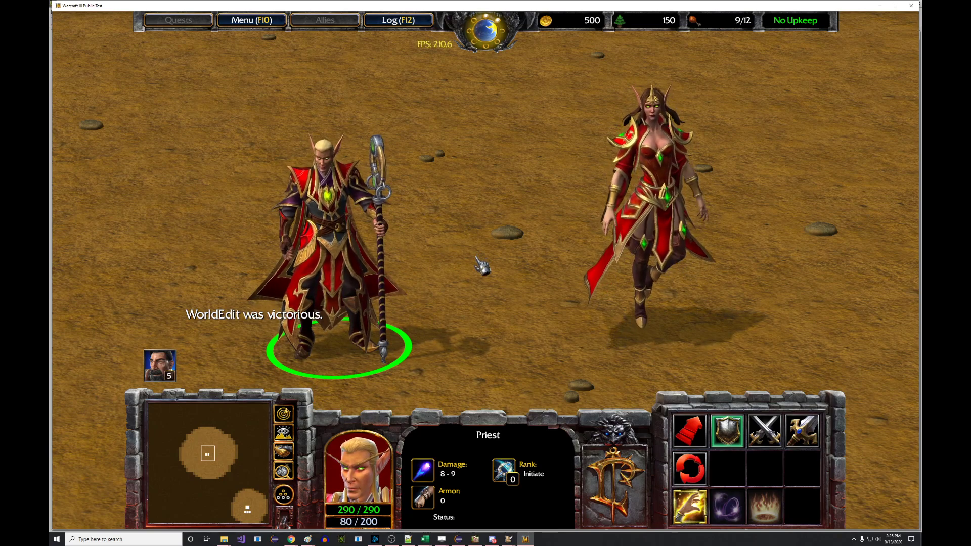
Exit the test game and switch to Retera Model Studio.
key(alt+F4)
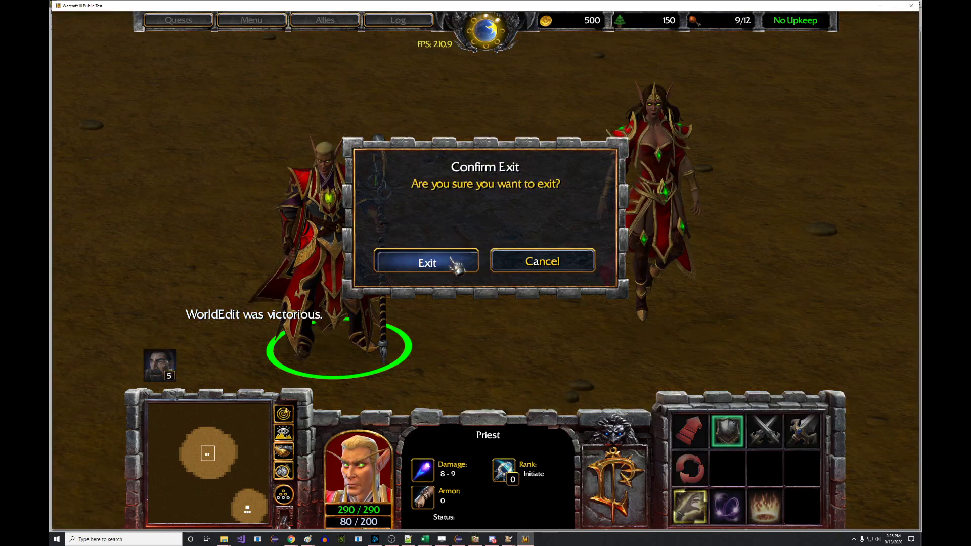
click(455, 263)
click(478, 193)
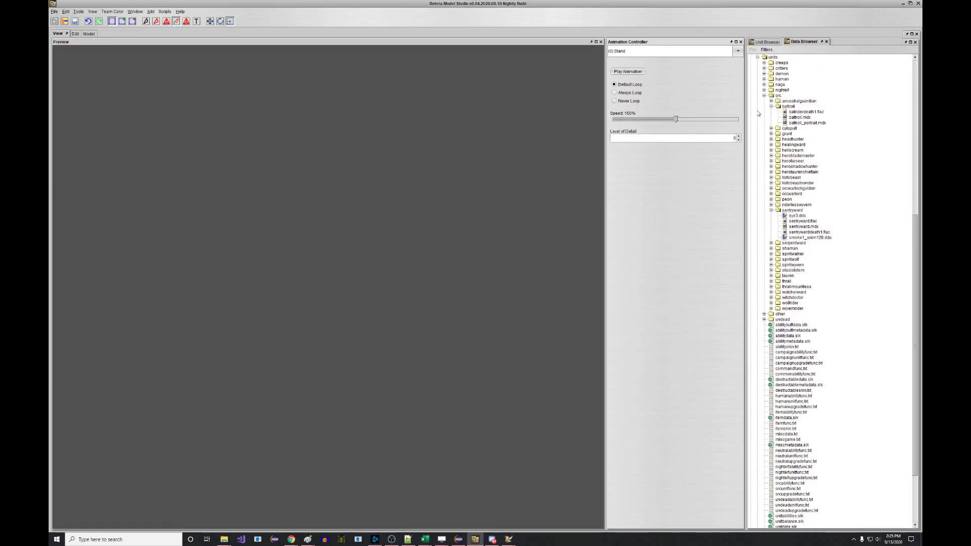
Collapse the orc and environment folders in the game data tree and expand the human folder under units.
click(764, 95)
scroll(761, 126, up, 2)
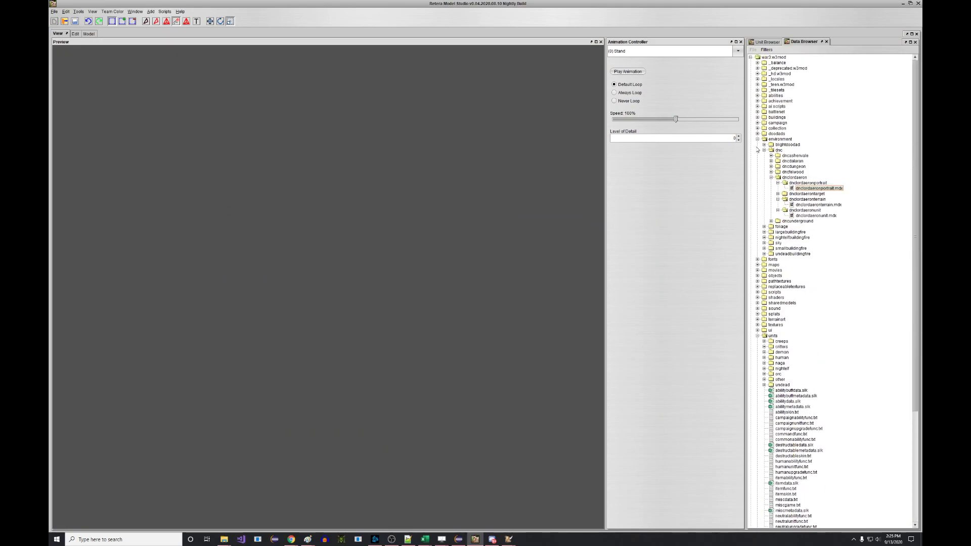
click(757, 140)
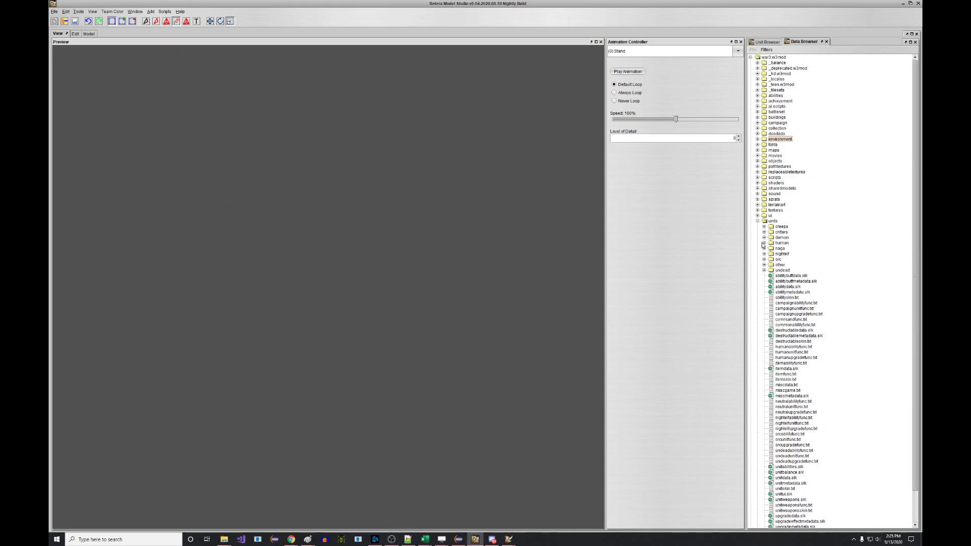
click(764, 243)
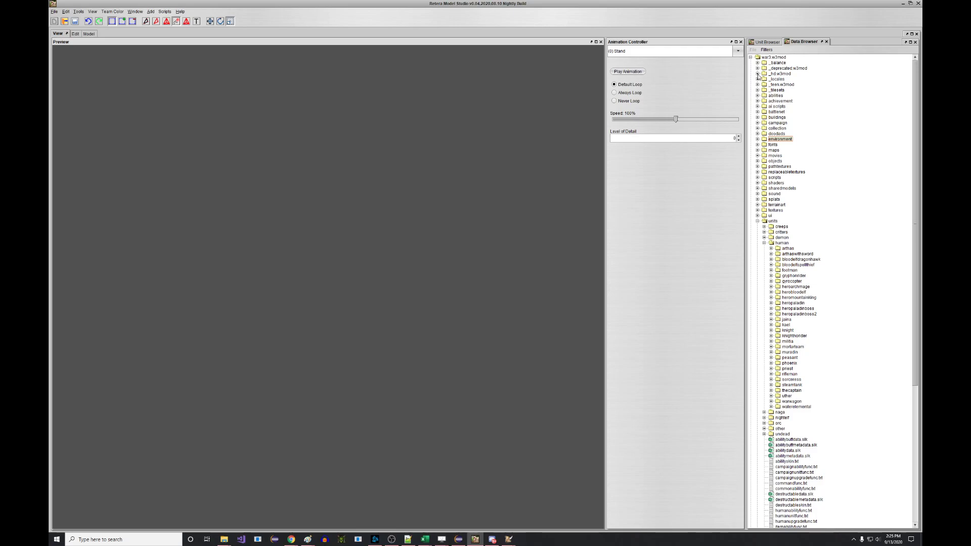
View the Human Sorceress from the standard units and examine its model from several angles, including the face.
click(766, 41)
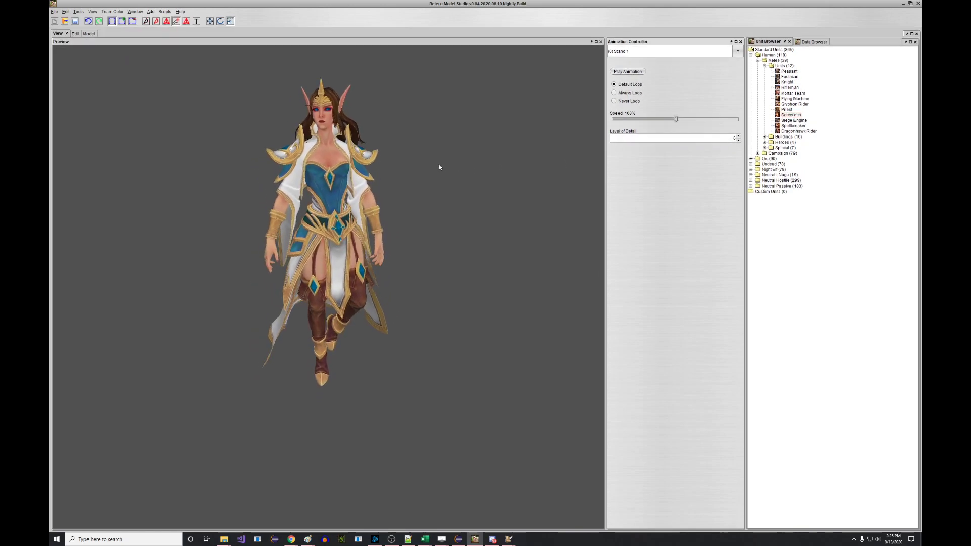
middle_drag(423, 154, 435, 172)
drag(435, 171, 411, 175)
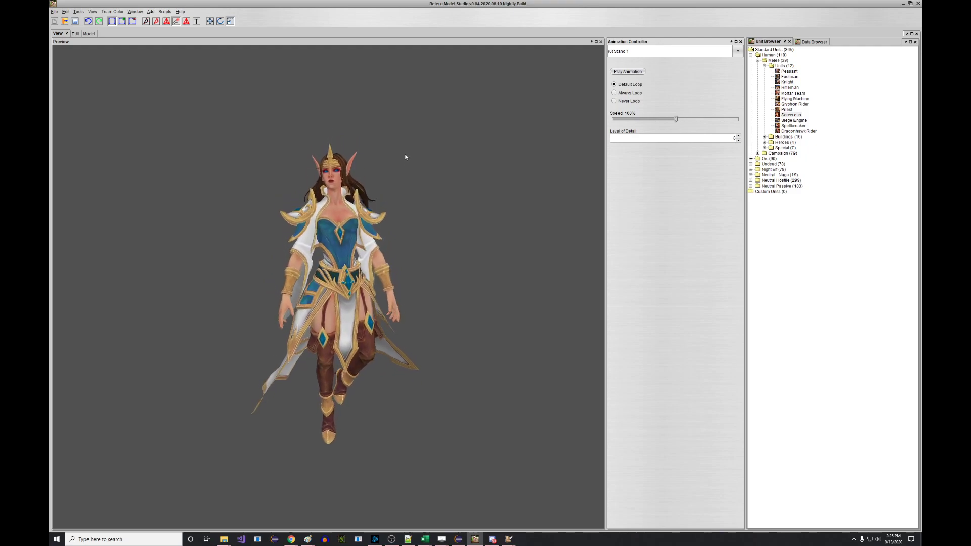
scroll(406, 174, up, 5)
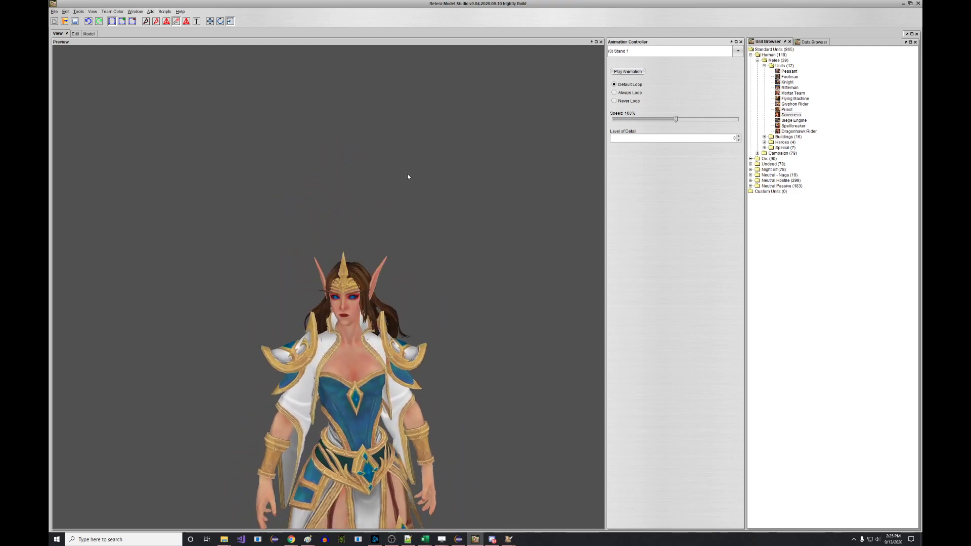
scroll(408, 176, down, 5)
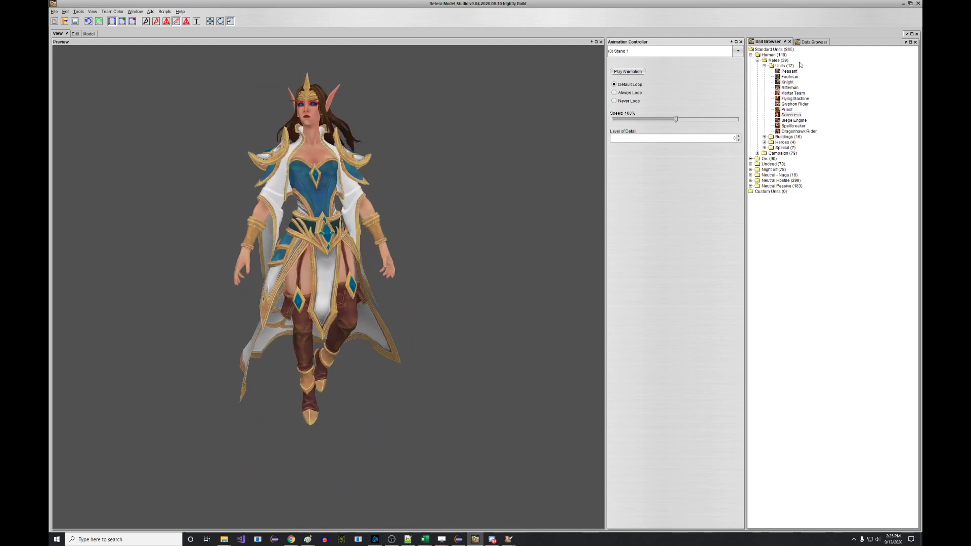
Open sorceress_v1.mdx from the game data folder _hd.w3mod/units/human/sorceress and inspect the model.
click(815, 42)
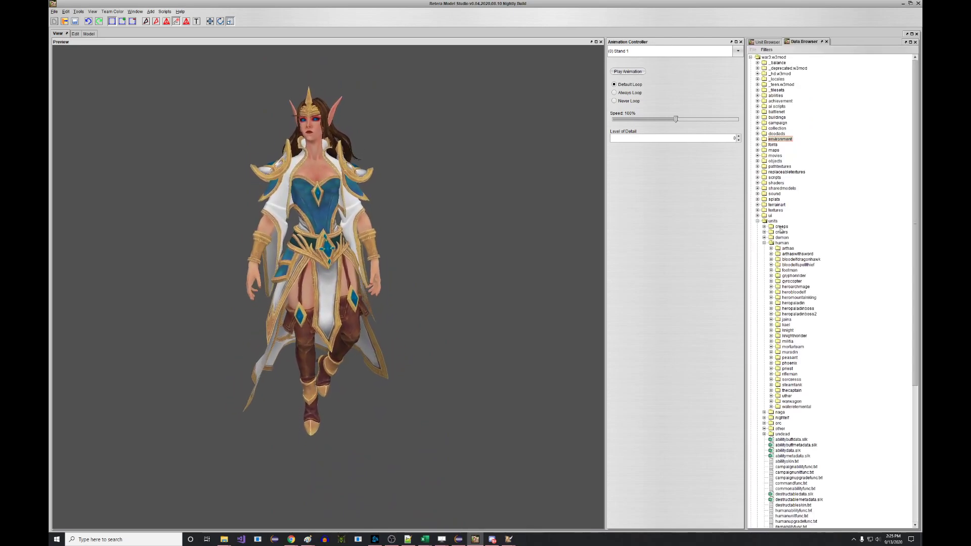
click(757, 221)
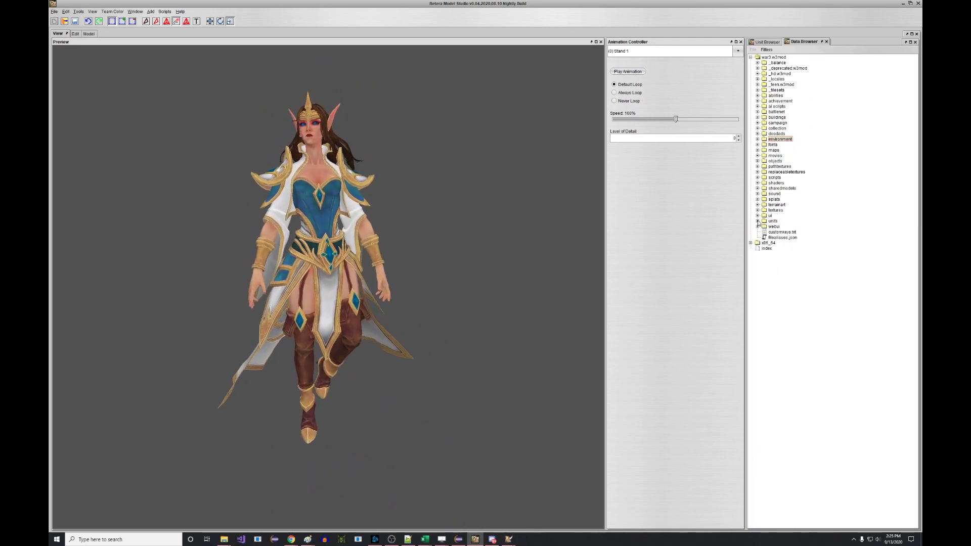
click(758, 74)
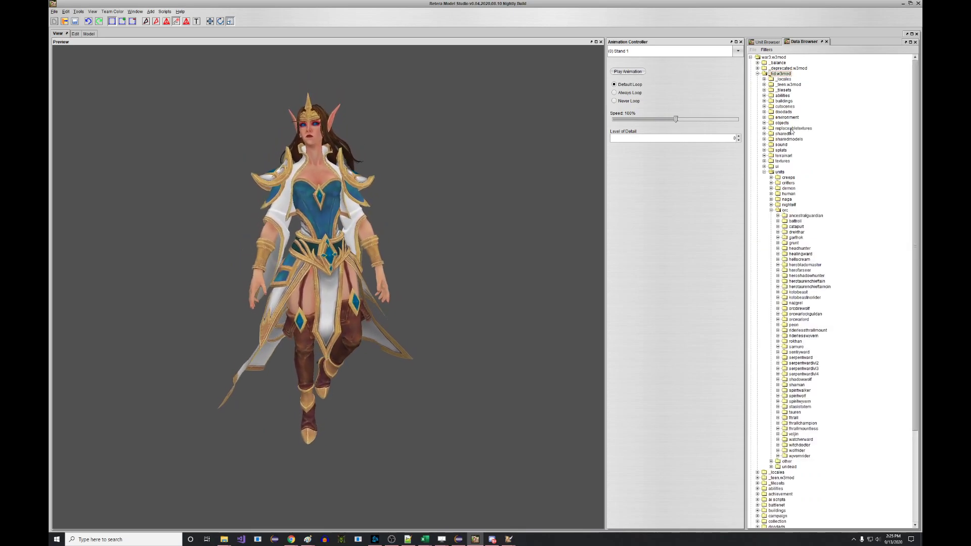
scroll(805, 164, down, 1)
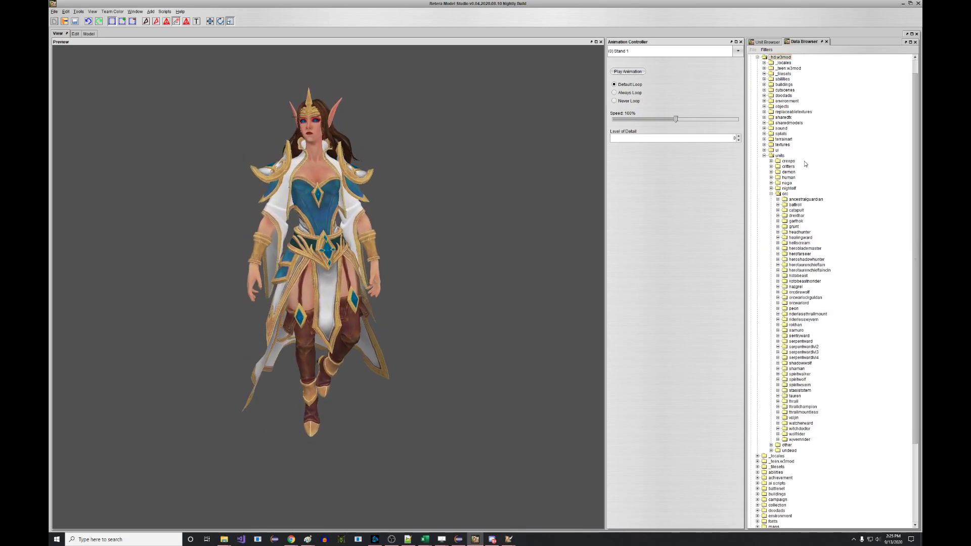
click(772, 194)
click(771, 195)
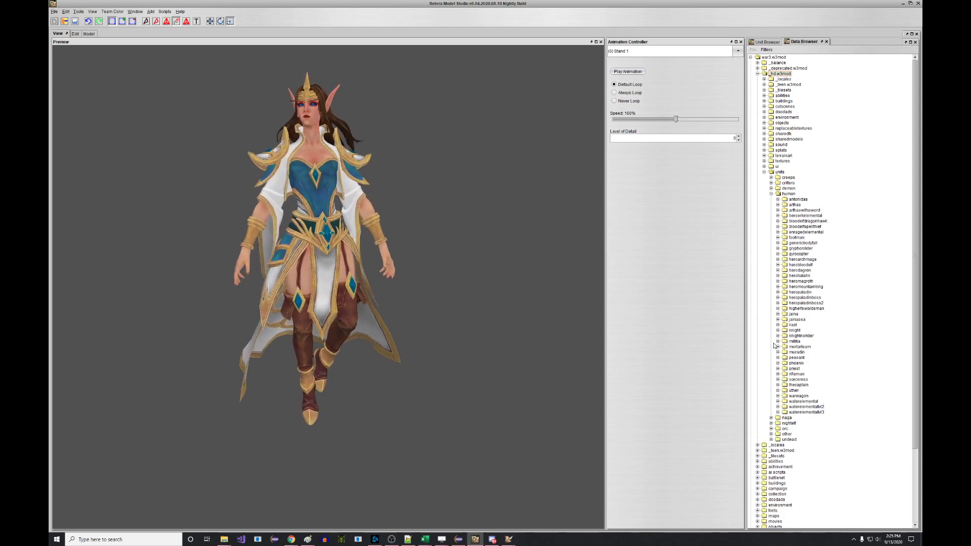
click(778, 380)
scroll(809, 324, down, 10)
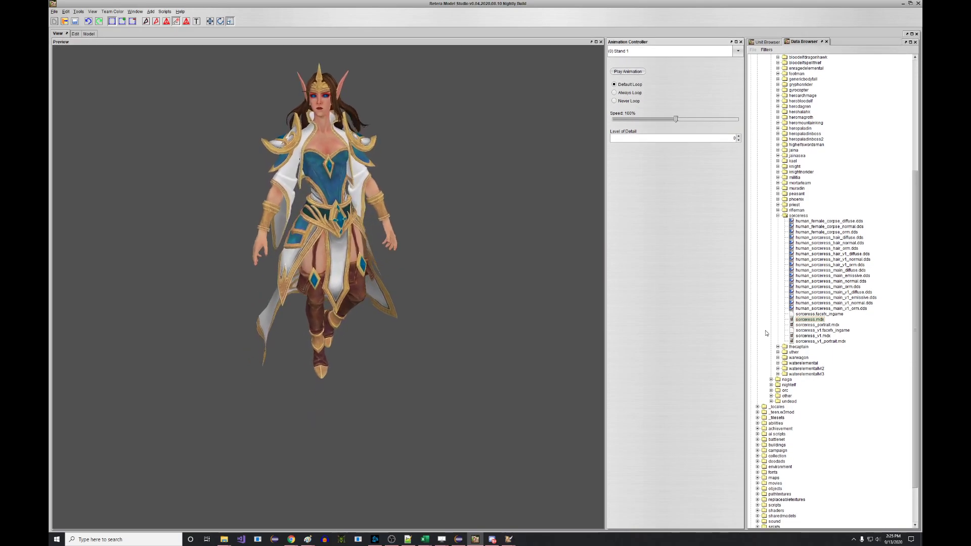
click(817, 336)
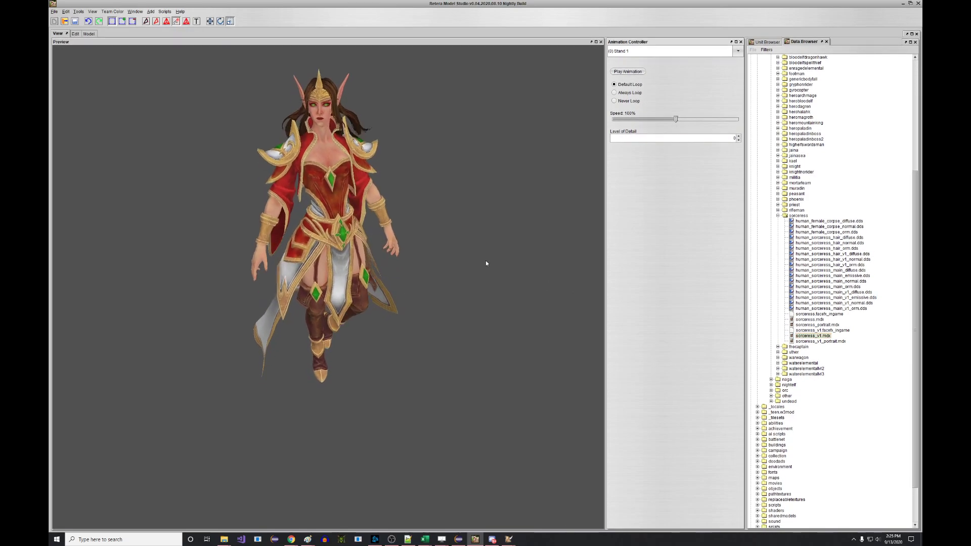
mouse_move(426, 188)
middle_down()
mouse_move(413, 216)
mouse_move(410, 205)
mouse_move(402, 213)
mouse_move(423, 193)
middle_up()
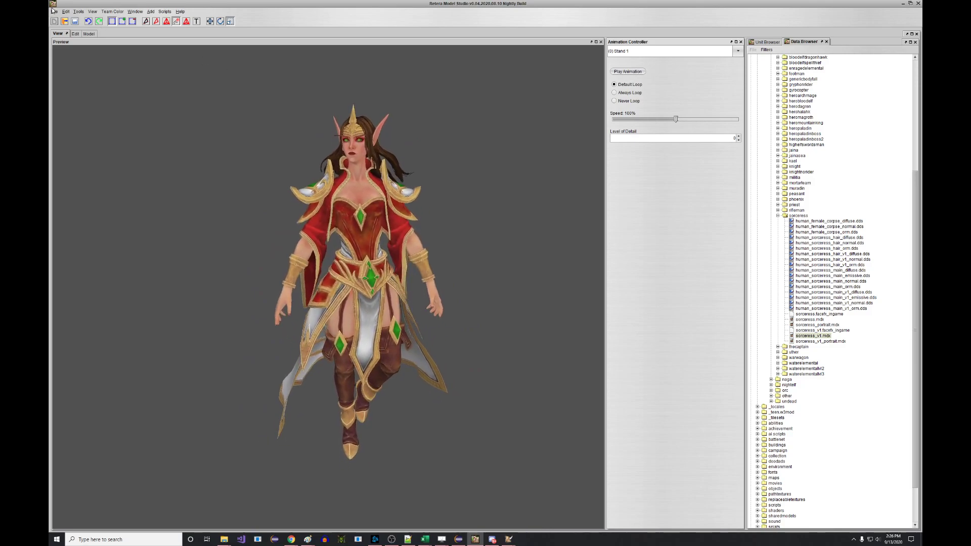
Save the model under the name PurpleEyeSorceress in the Requests folder inside Models.
click(54, 11)
click(64, 64)
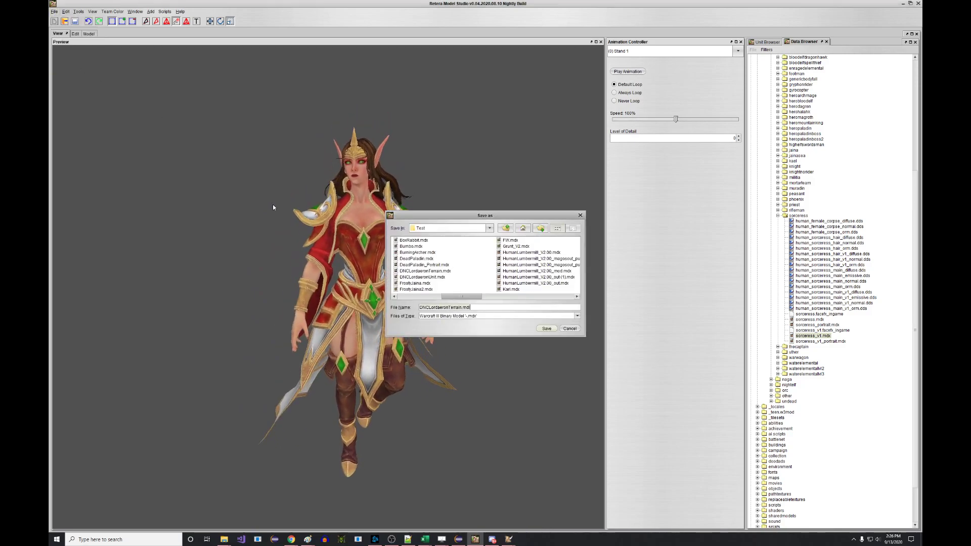
click(475, 228)
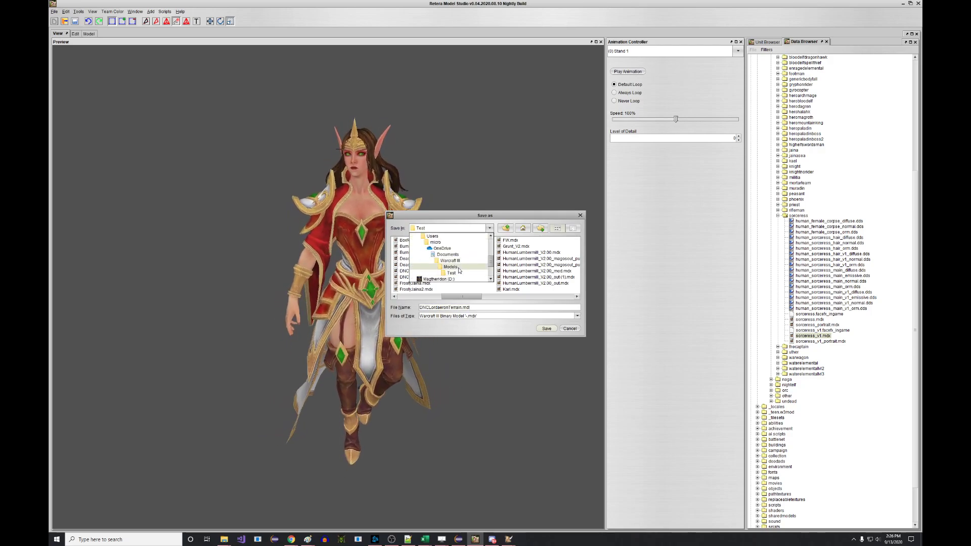
click(468, 270)
double_click(407, 289)
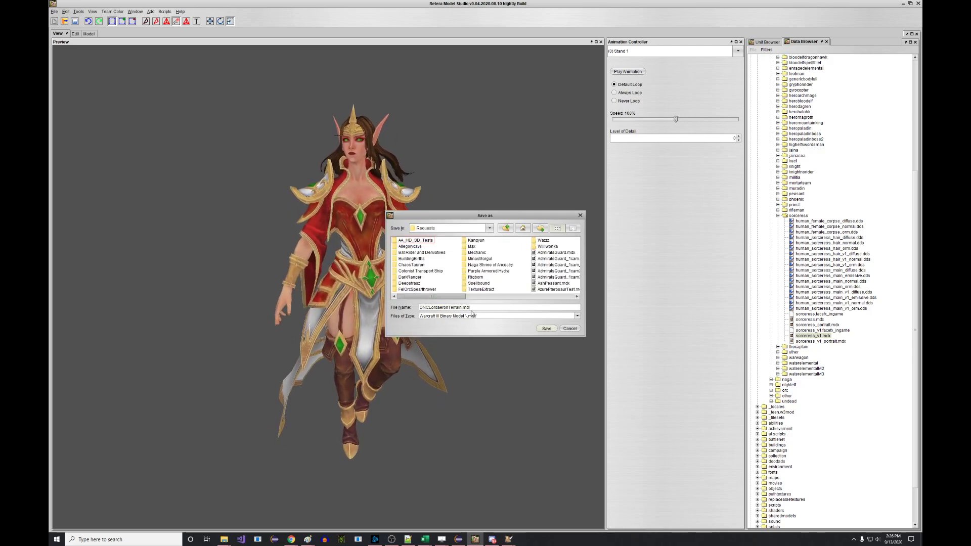
double_click(420, 307)
text(PurpleEyeSorcere)
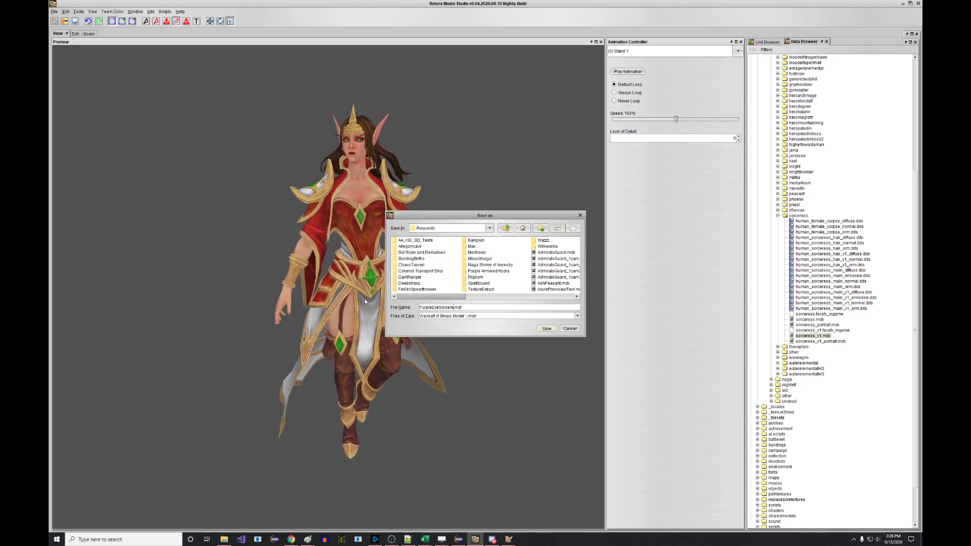
key(Return)
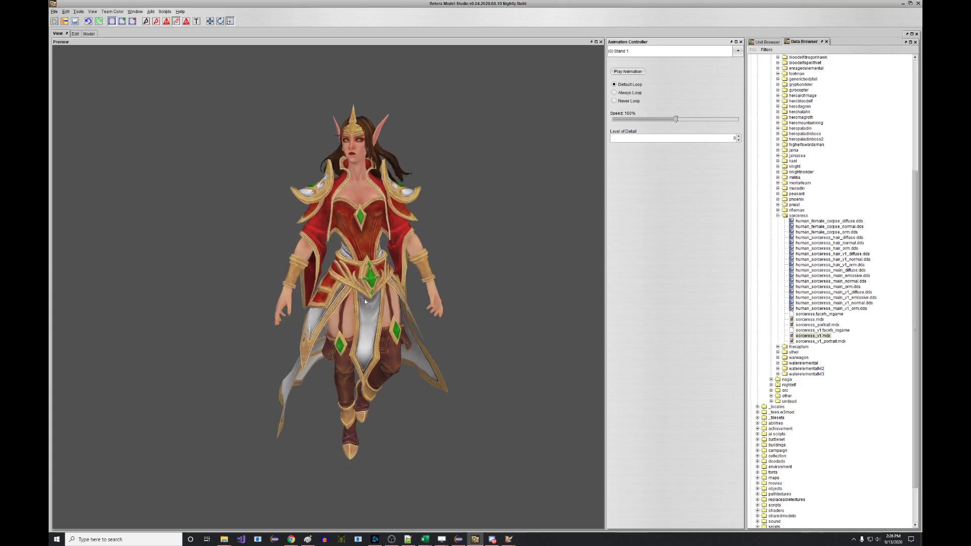
List the model's textures and examine its main V1 diffuse, normal, ORM and emissive bitmaps.
middle_drag(273, 240, 246, 164)
middle_drag(127, 61, 186, 100)
click(89, 33)
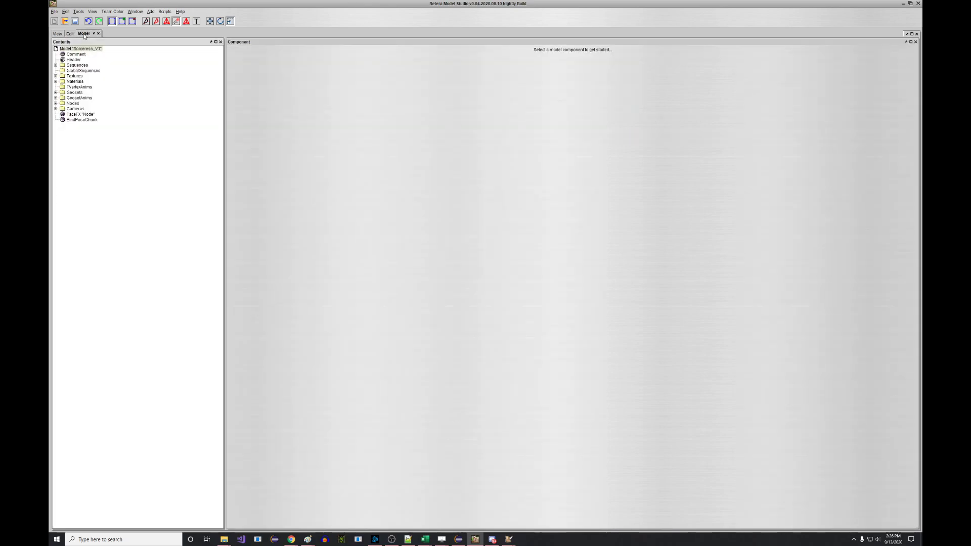
click(56, 76)
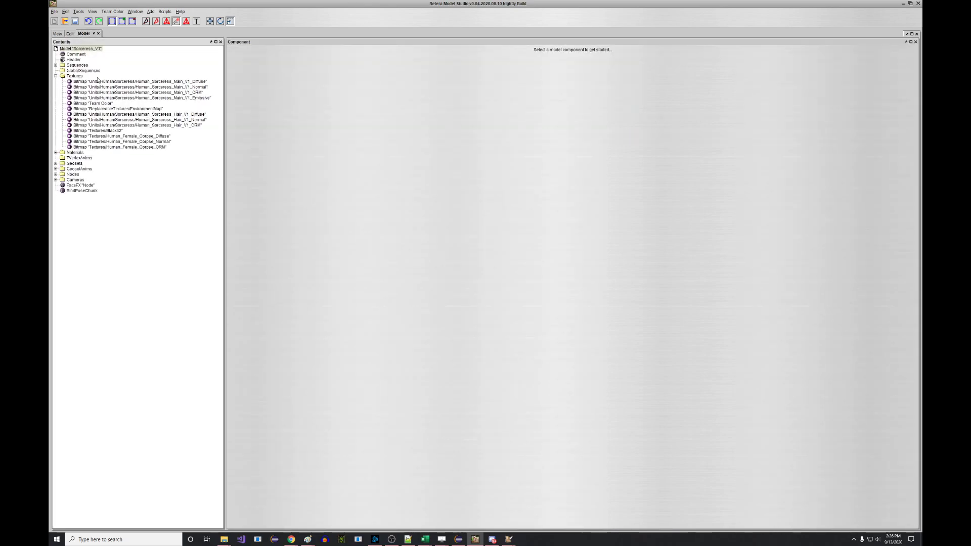
click(161, 82)
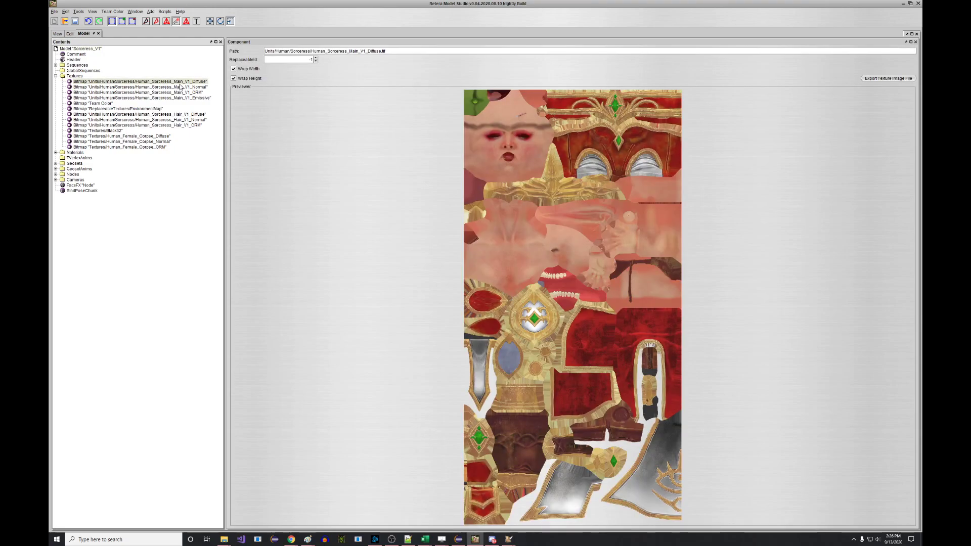
click(183, 87)
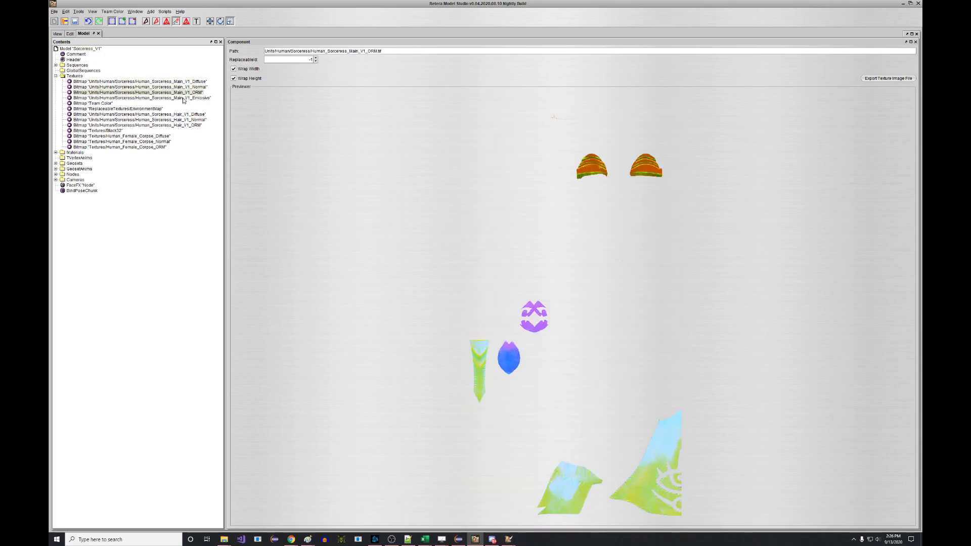
click(184, 98)
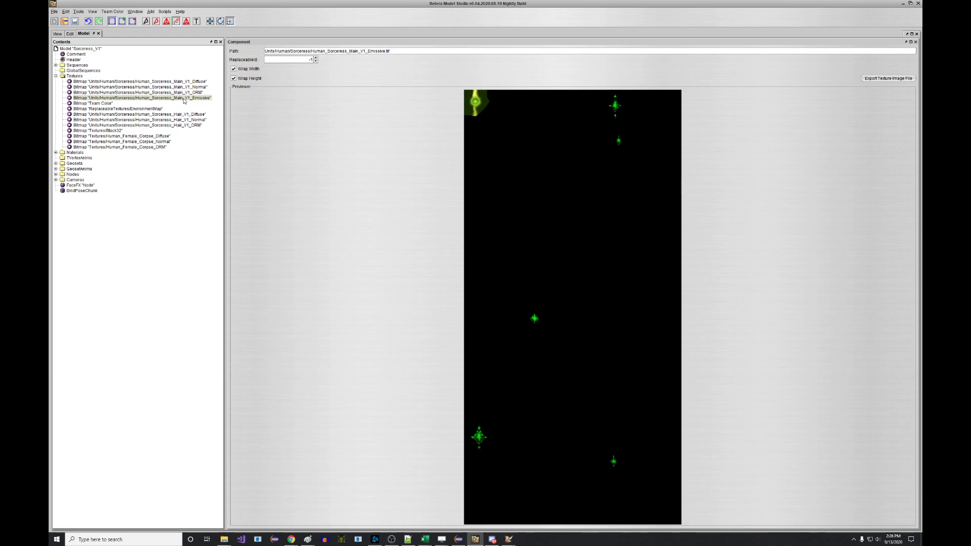
click(190, 82)
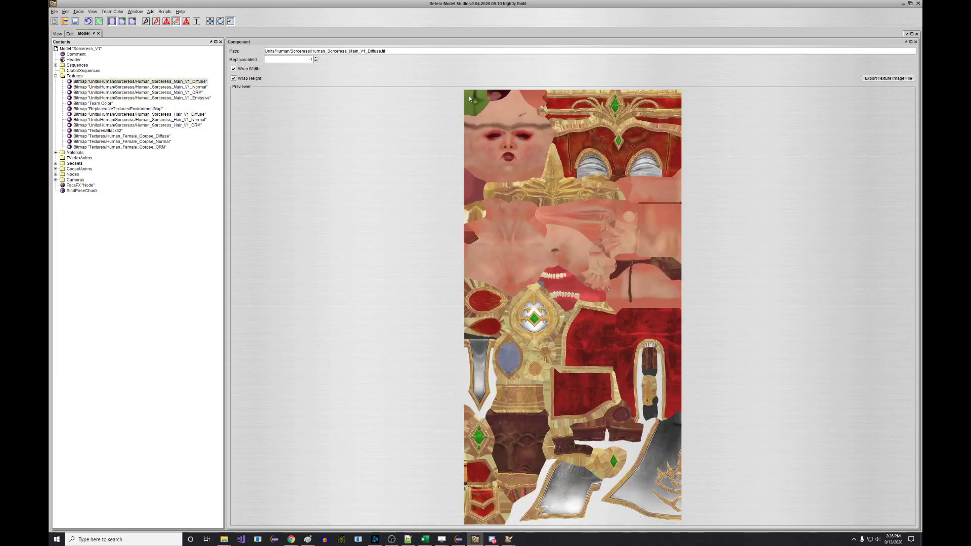
Start exporting the Human_Sorceress_Main_V1_Emissive texture and choose Documents/Warcraft III/Models/Requests as the destination folder.
click(179, 99)
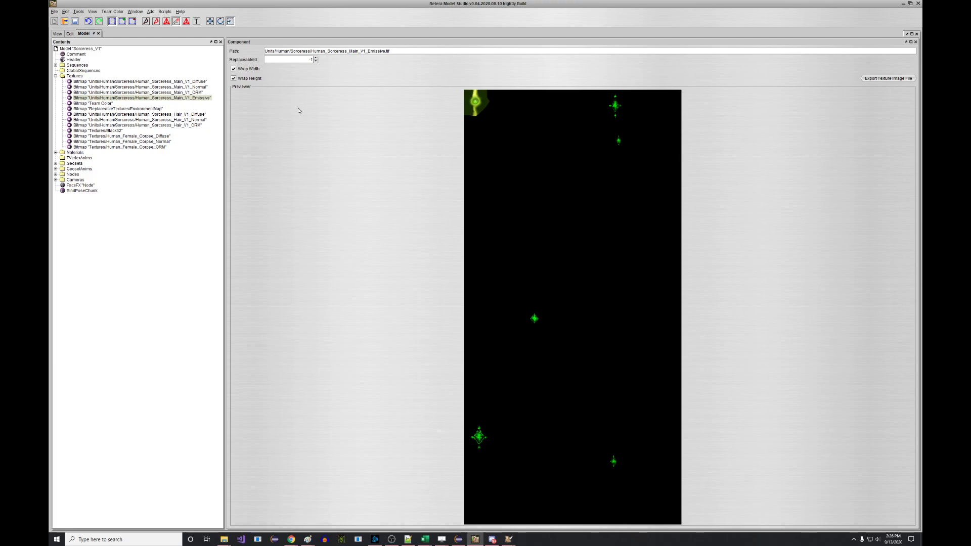
click(888, 79)
click(537, 329)
click(519, 319)
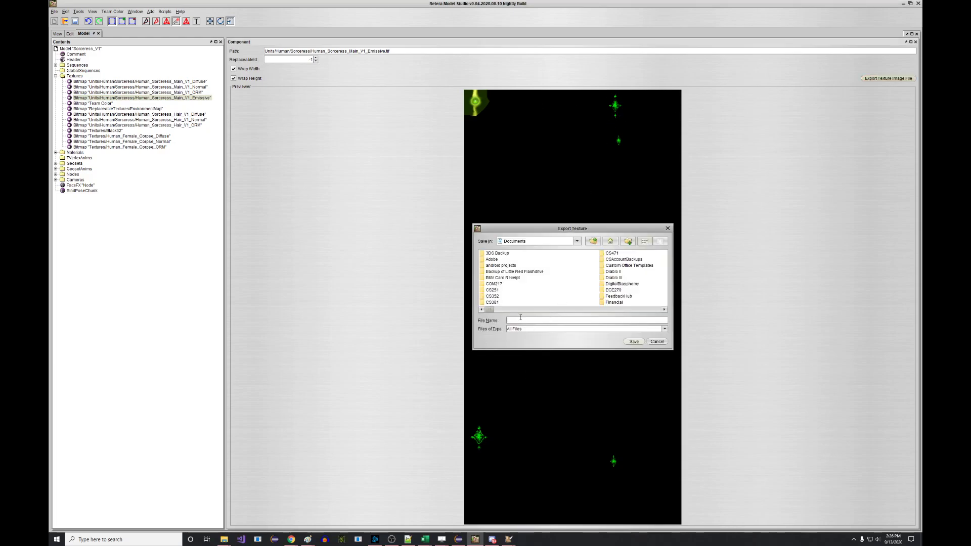
scroll(573, 276, down, 3)
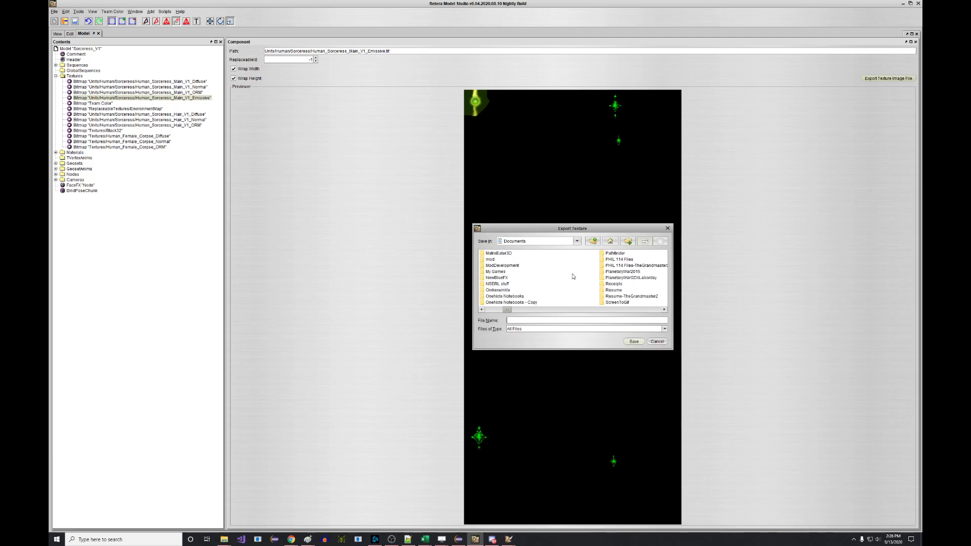
scroll(578, 286, down, 3)
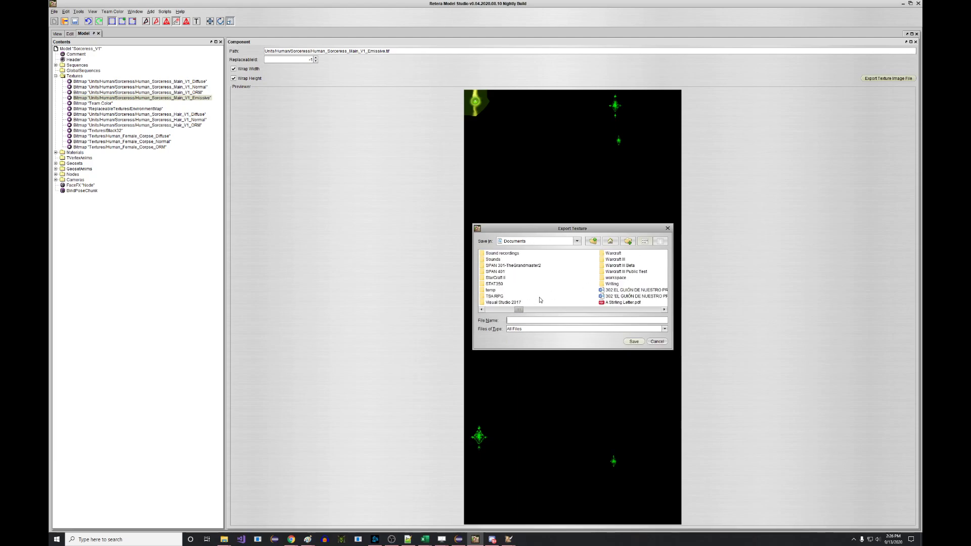
double_click(617, 260)
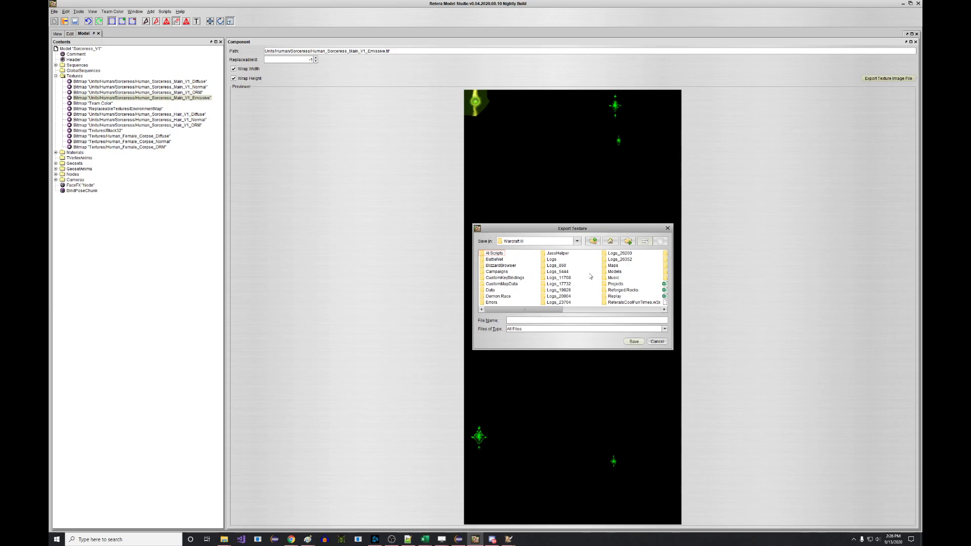
double_click(604, 273)
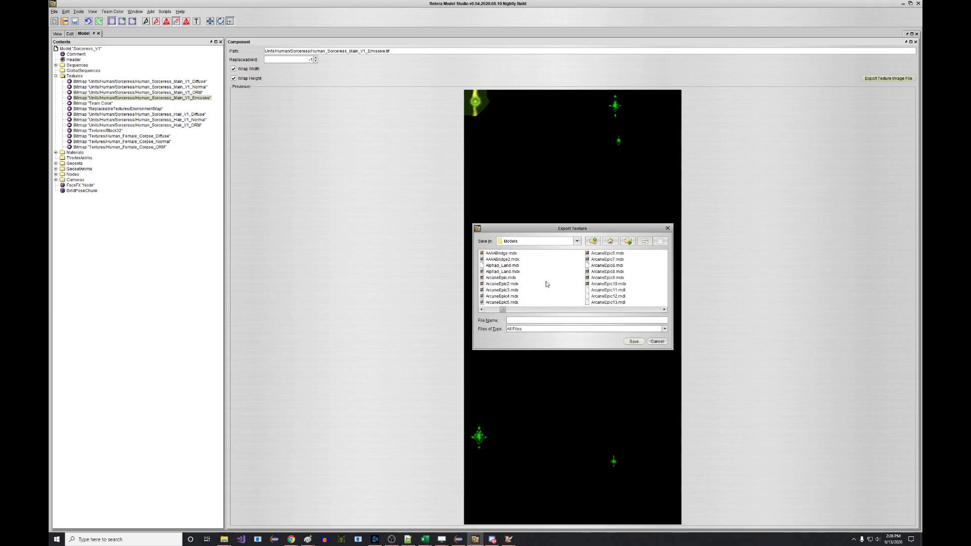
double_click(600, 302)
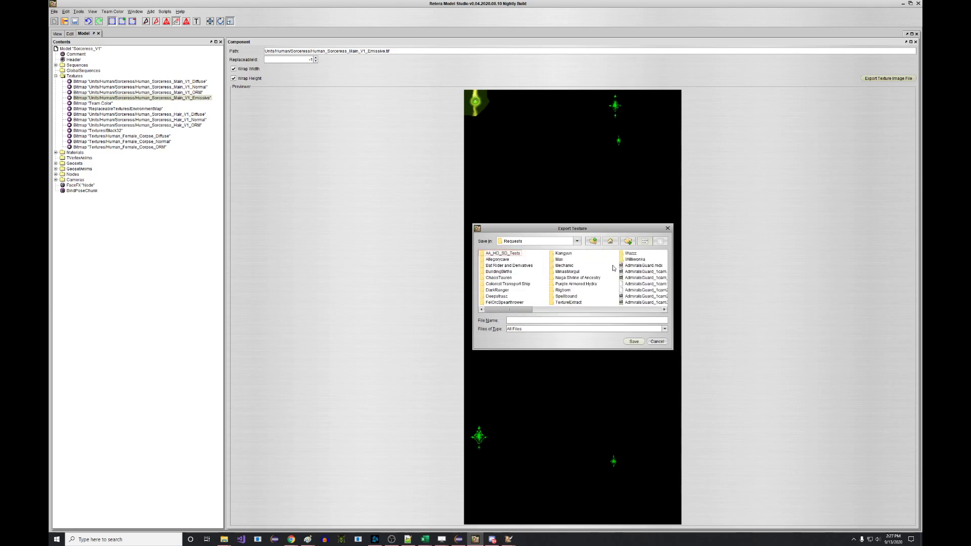
Create a new folder named PurpleEyeSorceress inside Requests and open it as the texture's export location.
click(566, 283)
text(Purp)
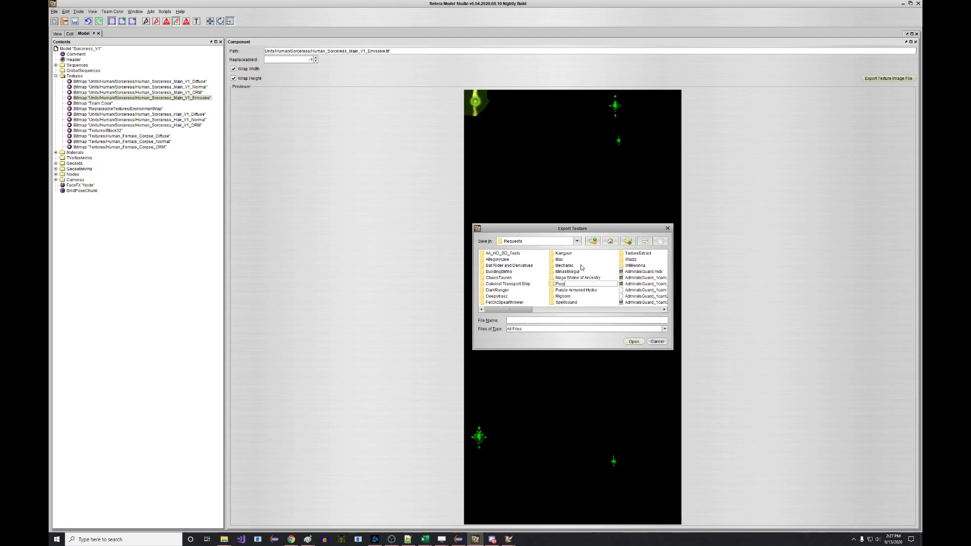
text(leEyeSorceress)
key(Return)
key(Return)
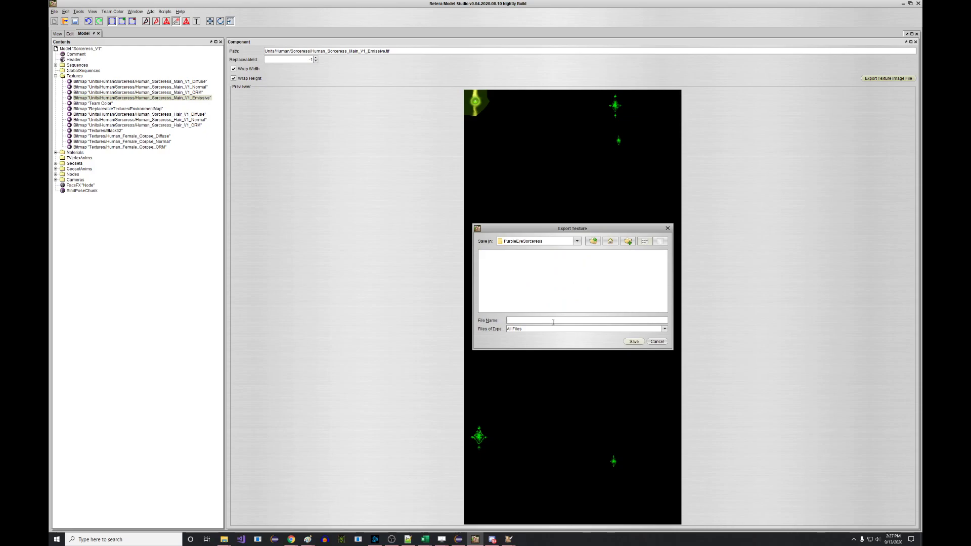
Try to export the V1 emissive texture as Main_Emissive.tga into the PurpleEyeSorceress folder.
text(Main_Emissive.png)
key(BackSpace)
key(BackSpace)
key(BackSpace)
text(tga)
click(634, 342)
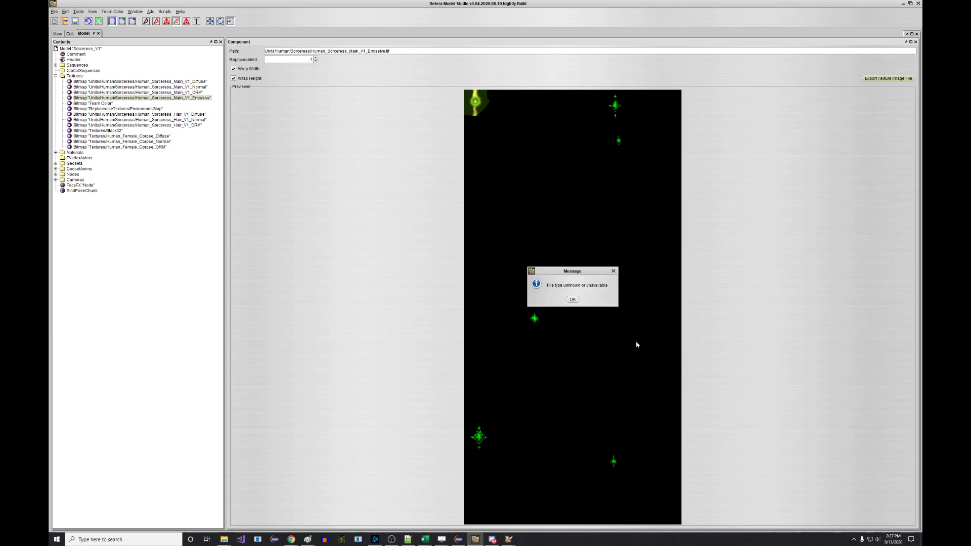
click(571, 301)
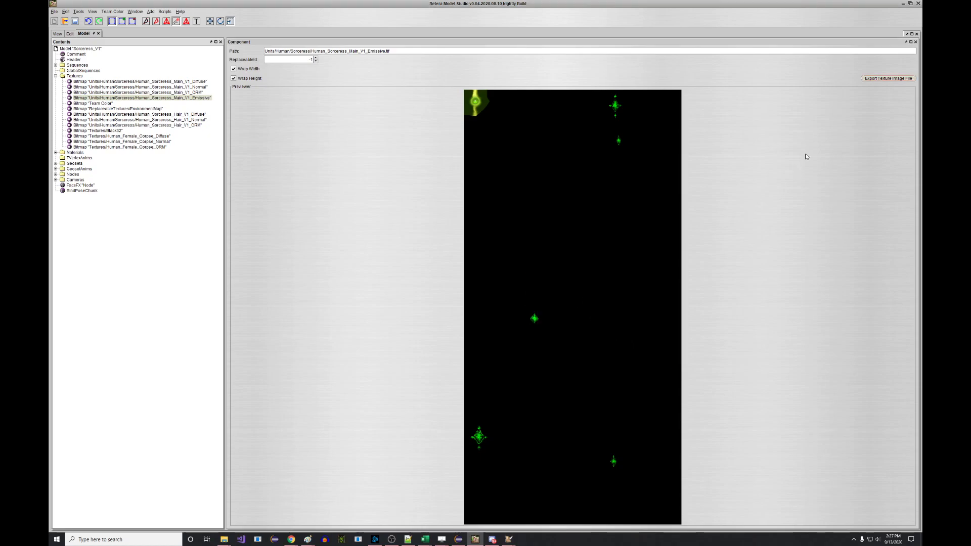
Export the V1 emissive texture into the PurpleEyeSorceress folder as a PNG image named Main_Emissive.
click(875, 80)
click(544, 330)
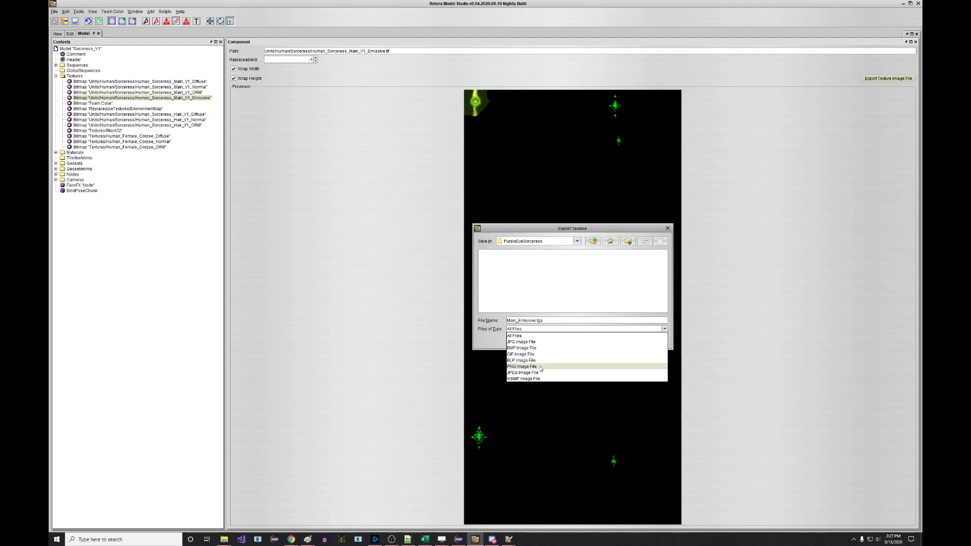
click(539, 367)
click(545, 320)
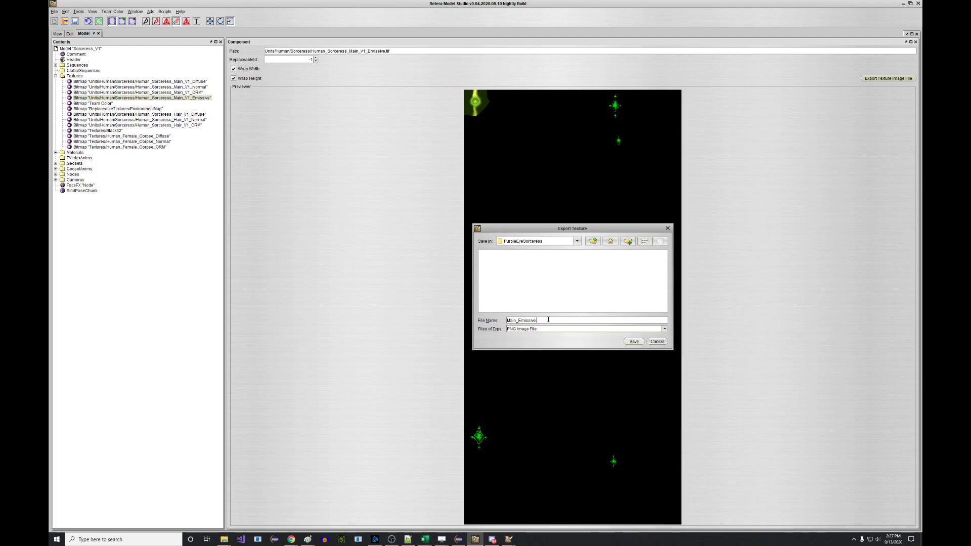
key(Return)
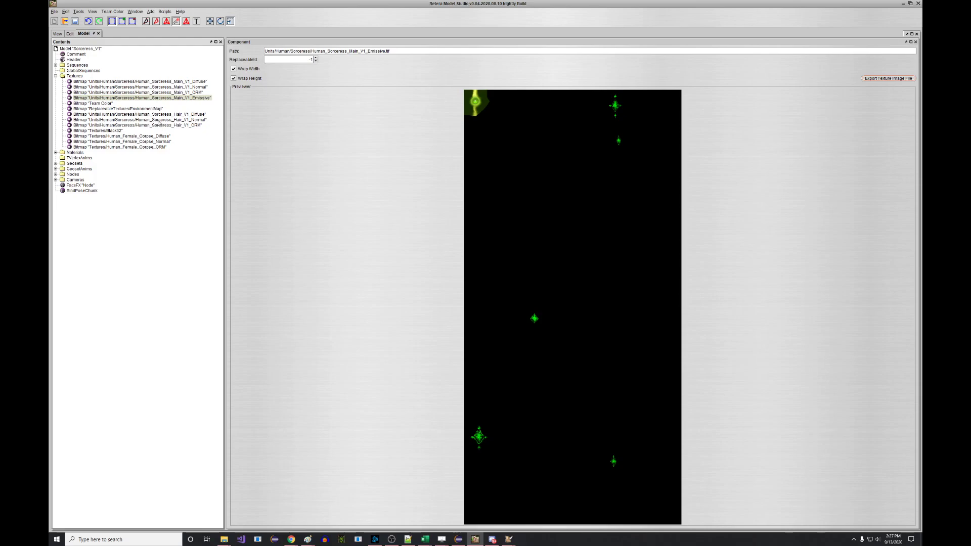
Export the Human_Sorceress_Main_V1_Diffuse texture as Main_Diffuse.png into the PurpleEyeSorceress folder.
click(195, 82)
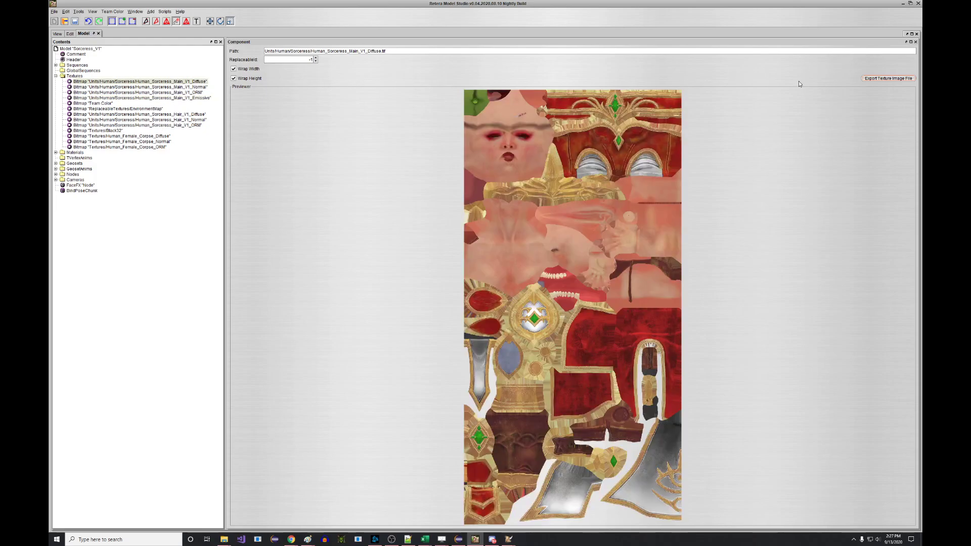
click(195, 94)
click(196, 98)
click(199, 82)
click(866, 80)
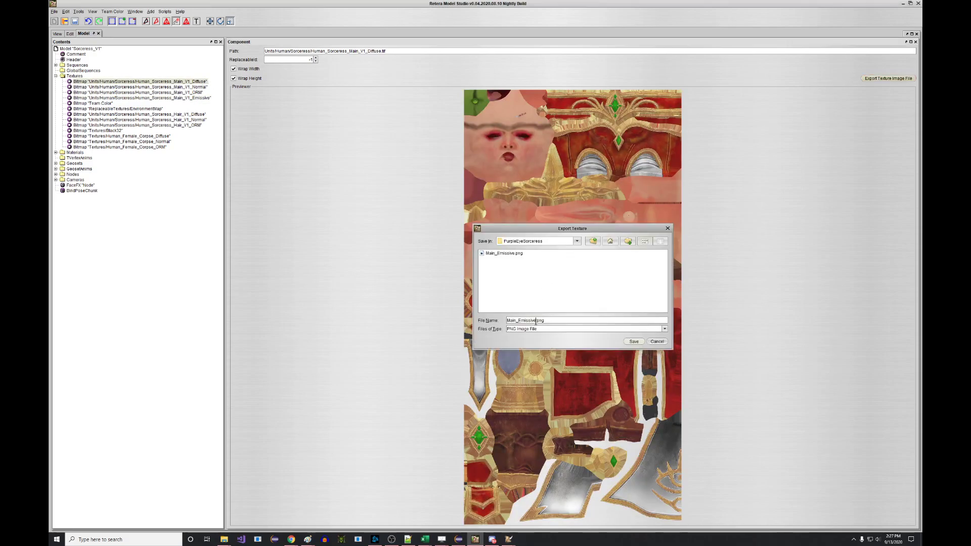
key(BackSpace)
key(BackSpace)
key(BackSpace)
key(BackSpace)
key(BackSpace)
key(BackSpace)
key(BackSpace)
text(Diffuse)
click(633, 342)
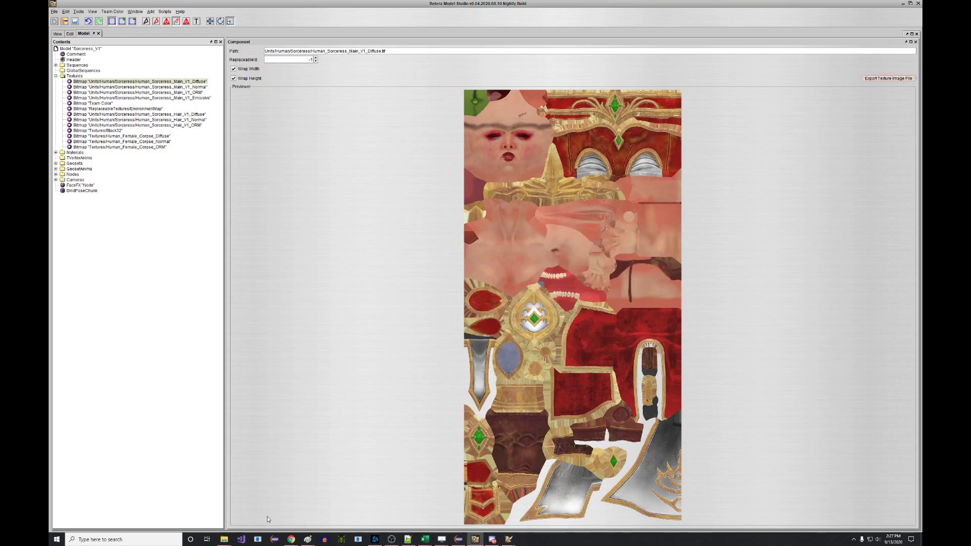
Switch to File Explorer and open the Requests folder inside Warcraft III/Models.
right_click(224, 539)
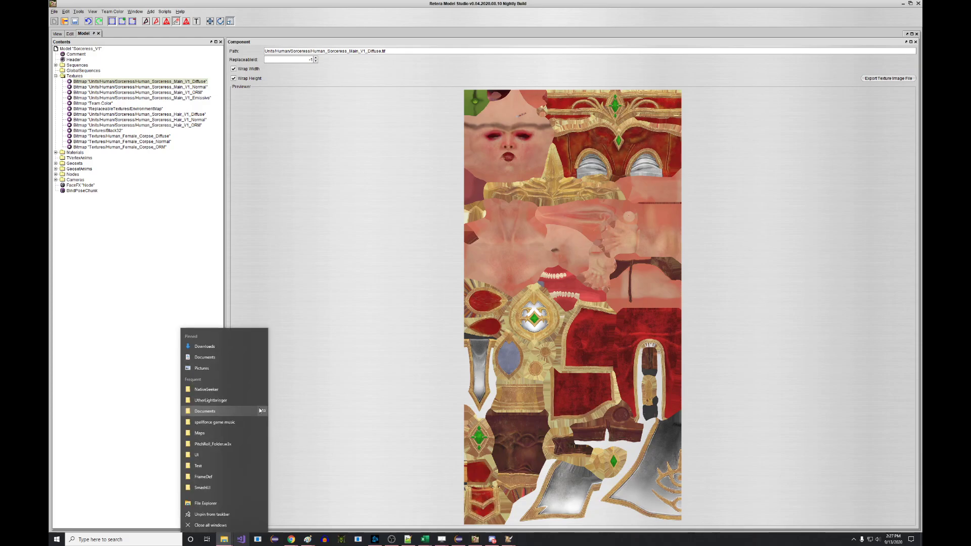
click(220, 465)
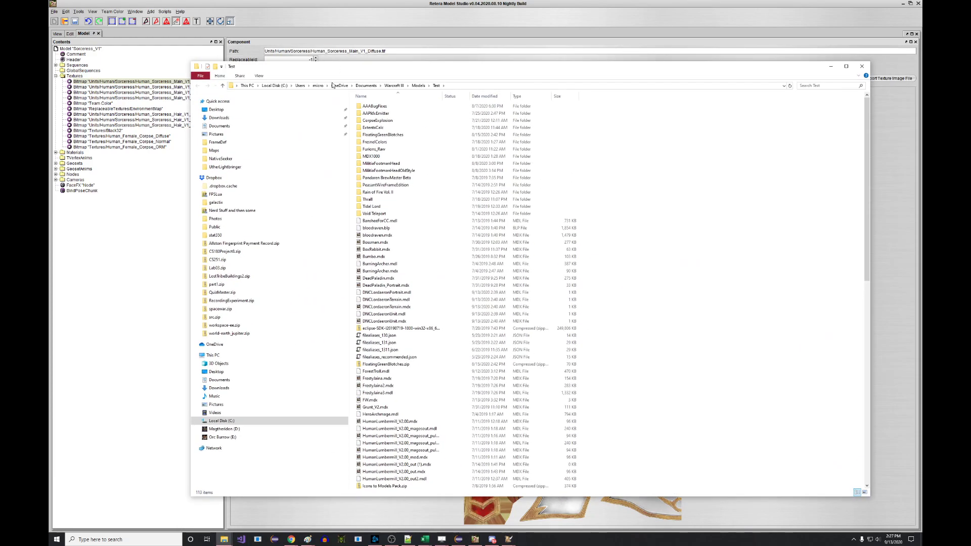
click(419, 85)
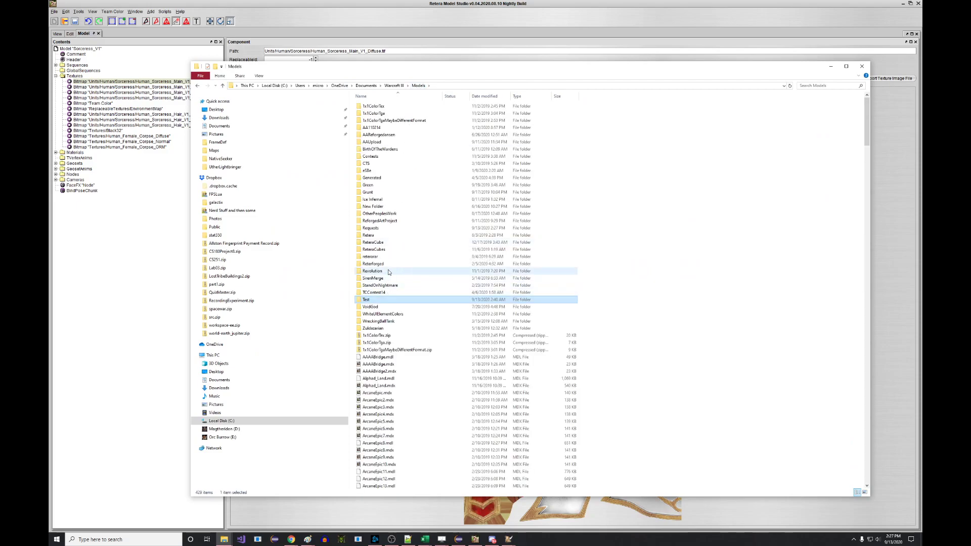
double_click(374, 228)
Place the PurpleEyeSorceress.mdx model file from Requests into the PurpleEyeSorceress subfolder beside the exported textures.
scroll(389, 243, down, 7)
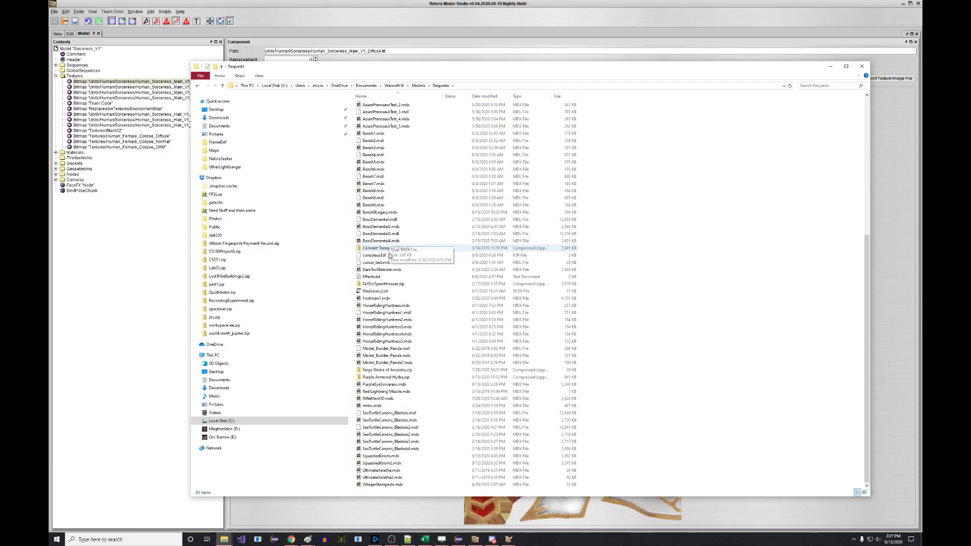
click(394, 384)
scroll(423, 298, up, 9)
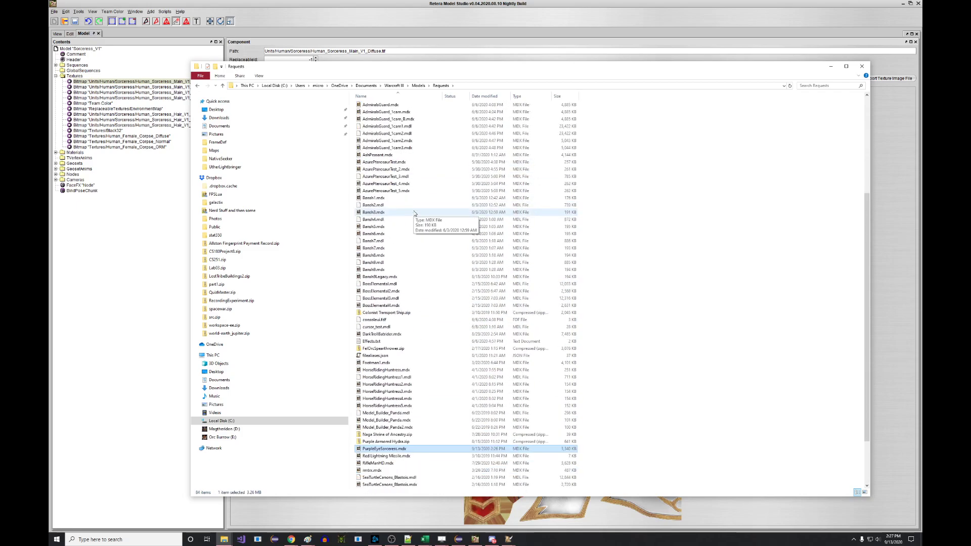
scroll(411, 267, up, 1)
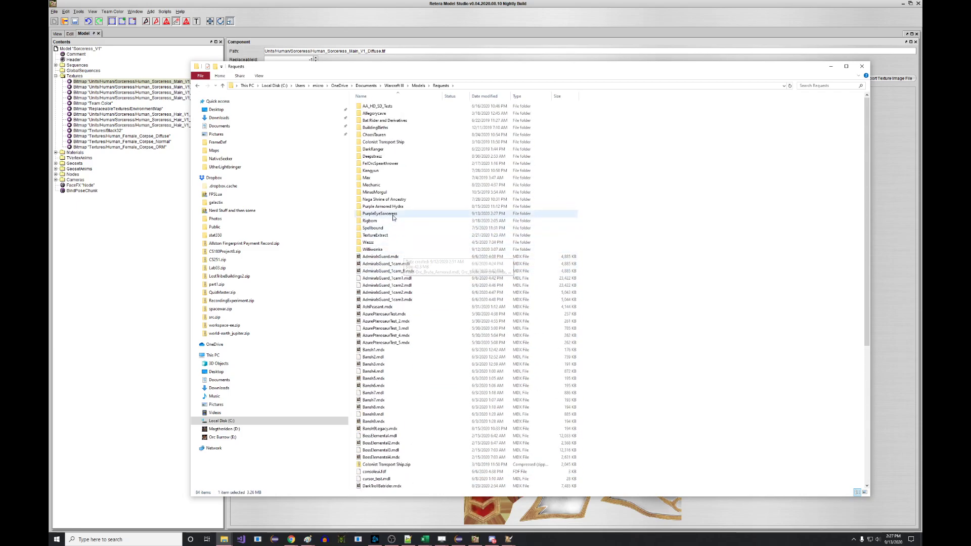
double_click(396, 214)
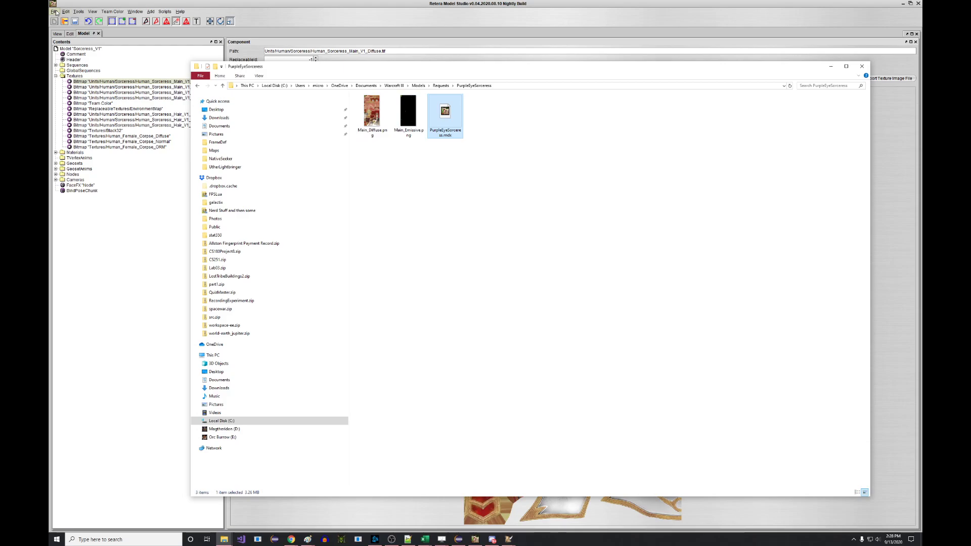
Open Main_Diffuse.png and Main_Emissive.png from the PurpleEyeSorceress folder in paint.net.
right_click(363, 129)
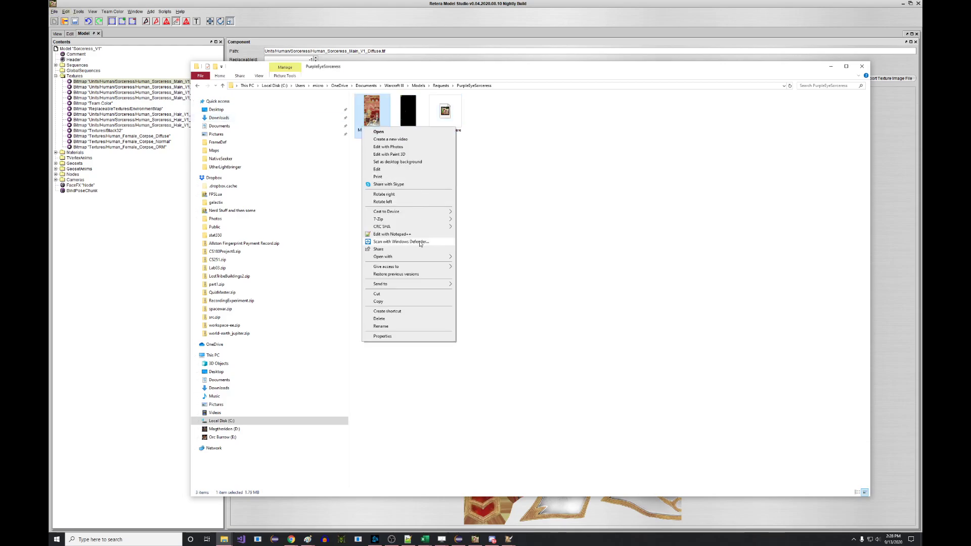
mouse_move(415, 259)
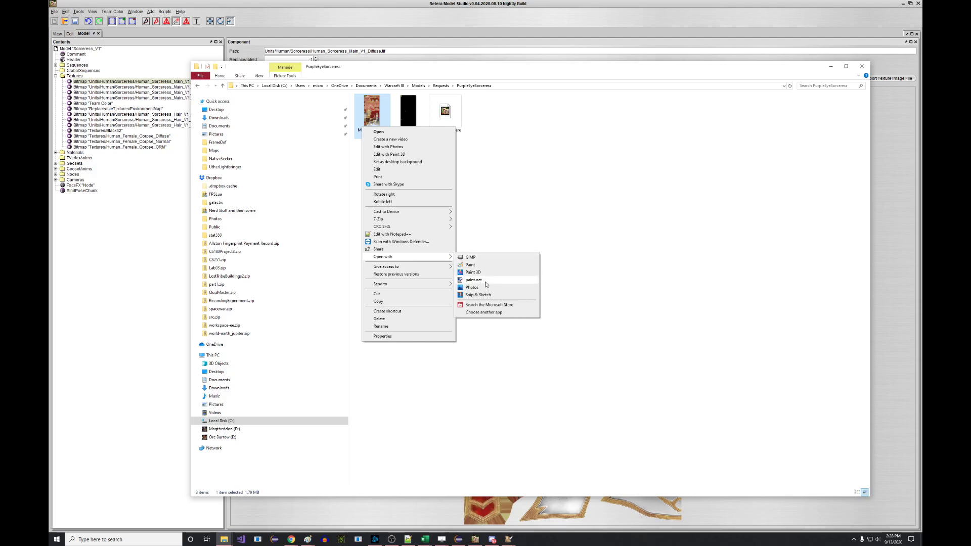
click(484, 282)
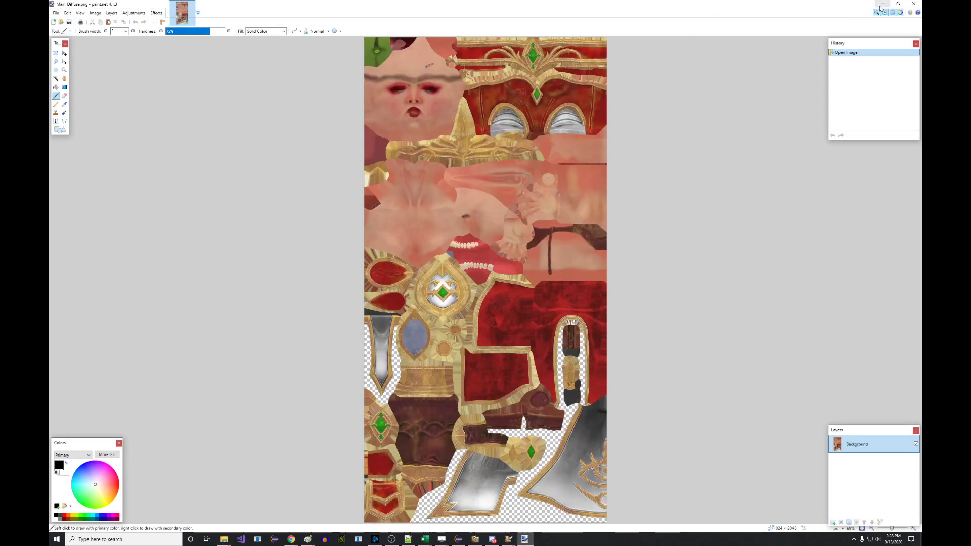
click(882, 4)
right_click(402, 110)
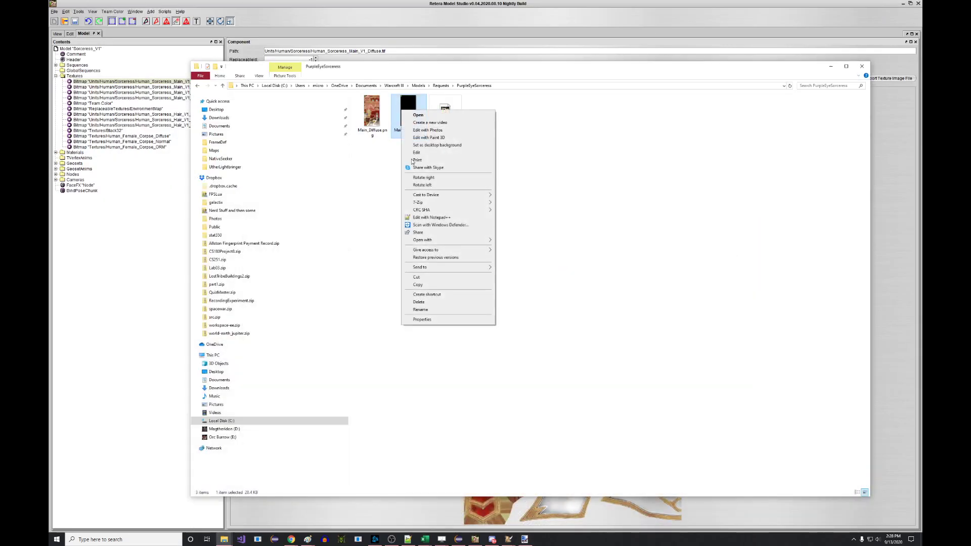
mouse_move(437, 241)
click(520, 263)
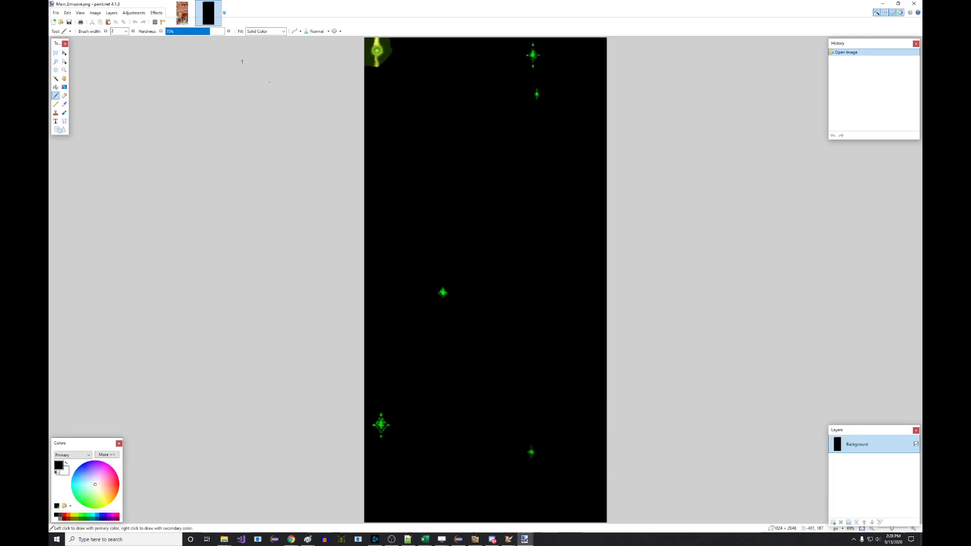
Recolor the emissive image's green glows to purple with a Hue / Saturation adjustment, setting the hue to 175.
click(133, 12)
click(145, 55)
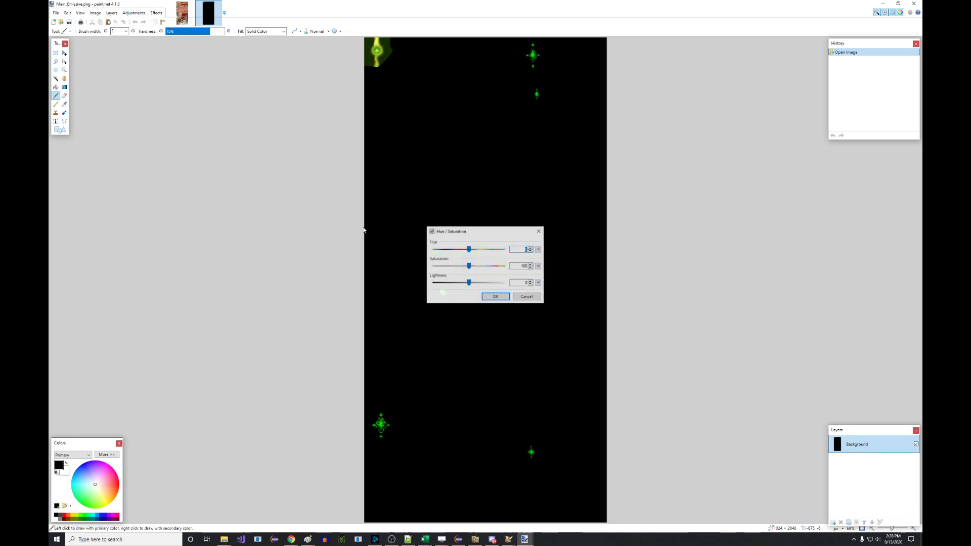
drag(468, 249, 501, 254)
click(495, 296)
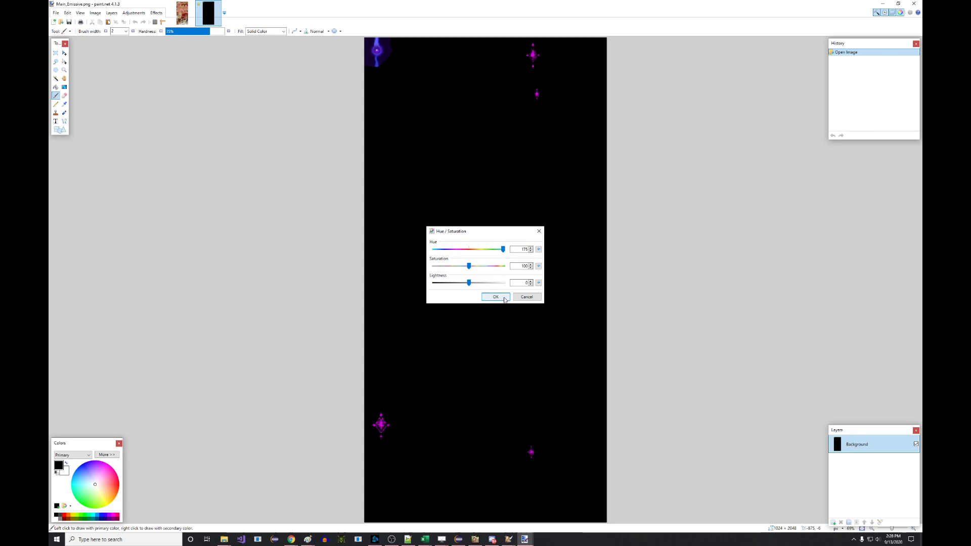
Save the recolored Main_Emissive.png with auto-detected bit depth and put the image editor out of the way.
click(56, 13)
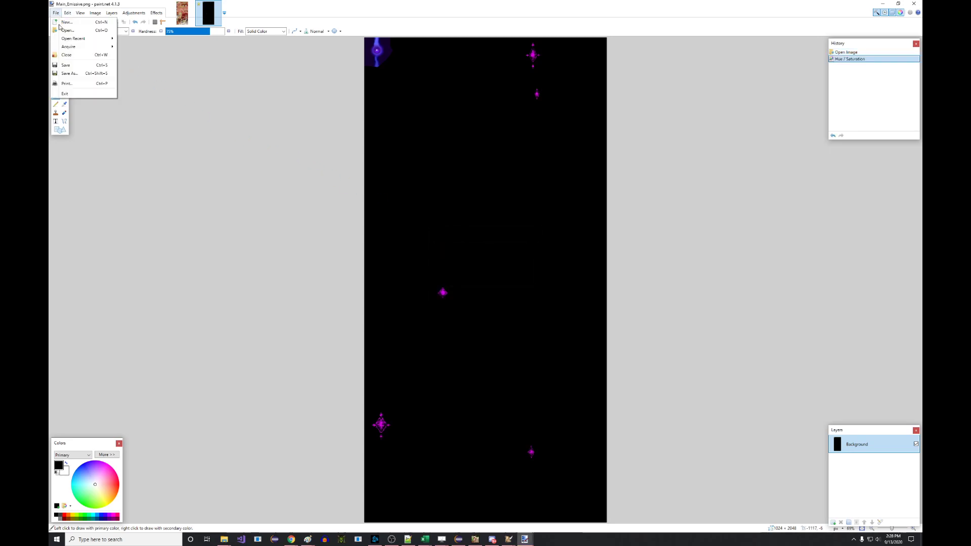
click(66, 66)
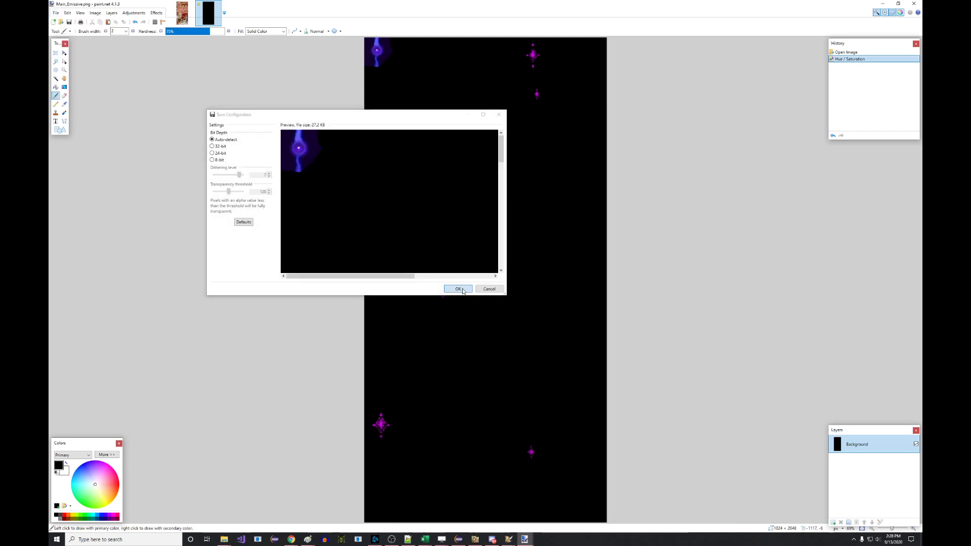
click(457, 289)
click(888, 7)
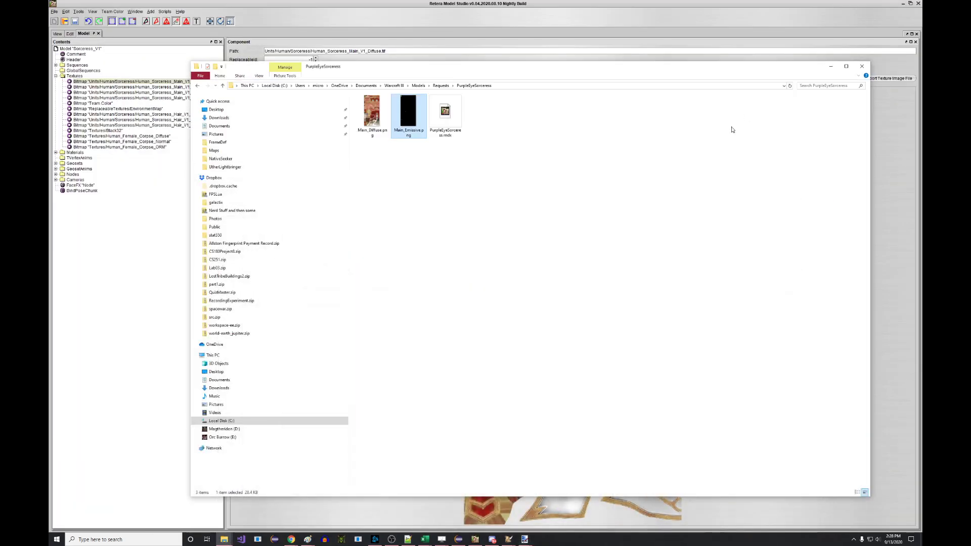
Return to Retera Model Studio and try to export the V1 diffuse texture as Main_Diffuse.dds with the All Files type.
click(452, 8)
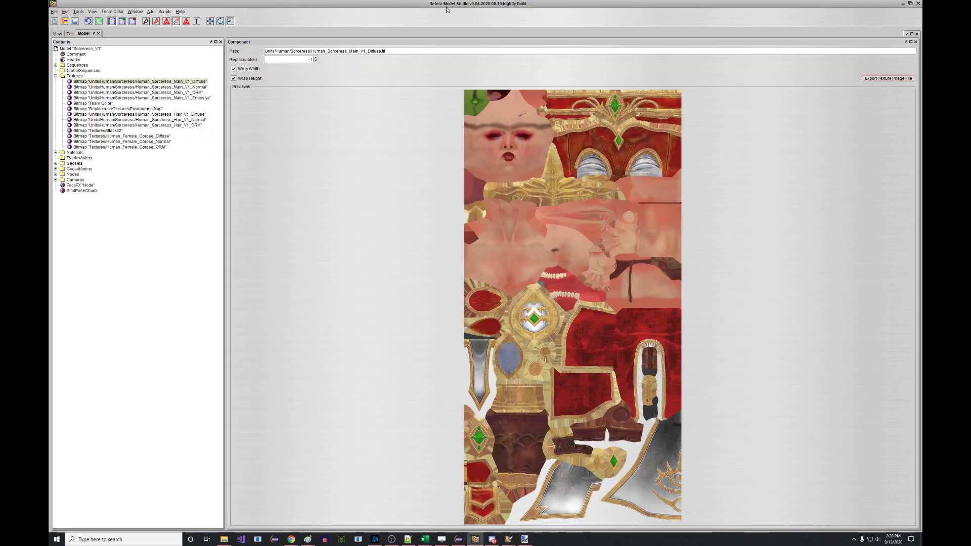
click(882, 79)
click(553, 323)
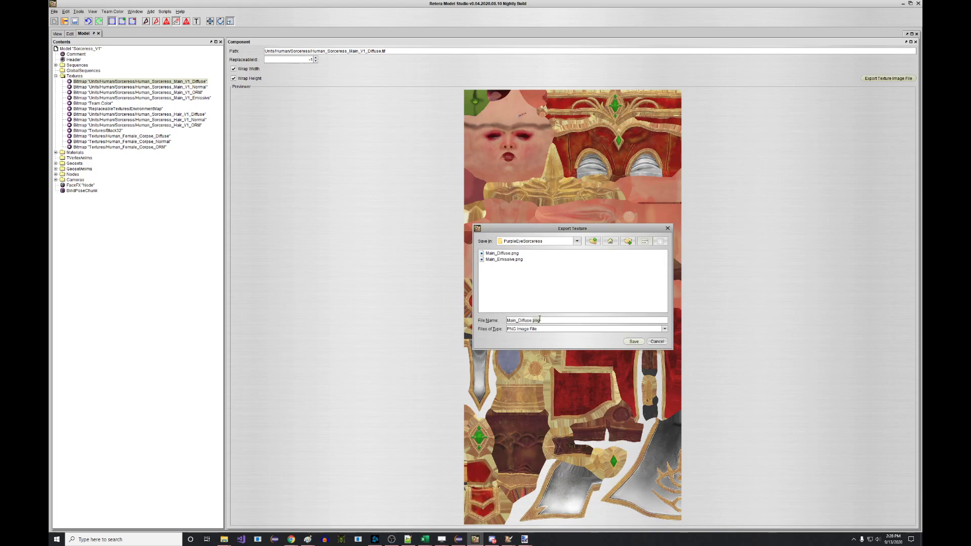
click(535, 329)
click(533, 334)
click(540, 320)
drag(533, 321, 551, 321)
text(dds)
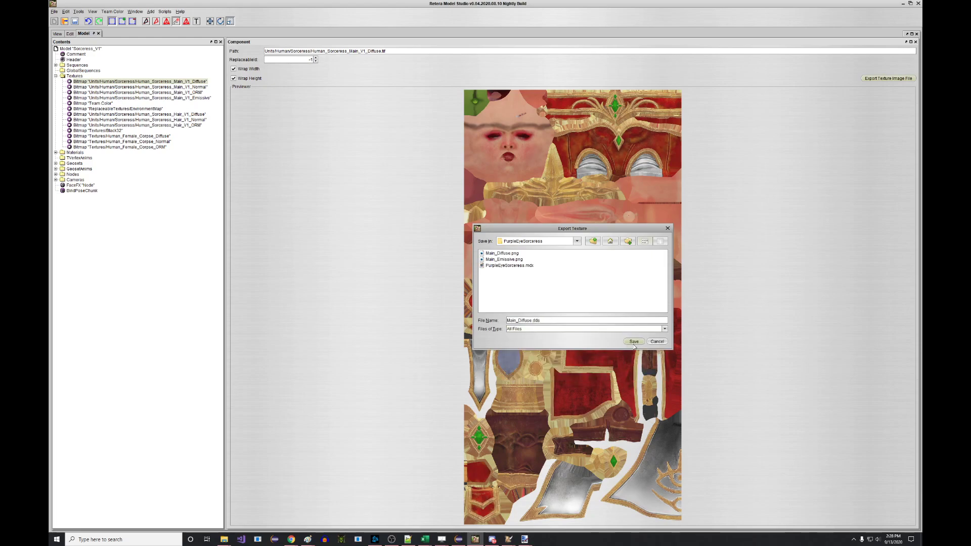
click(633, 342)
click(573, 299)
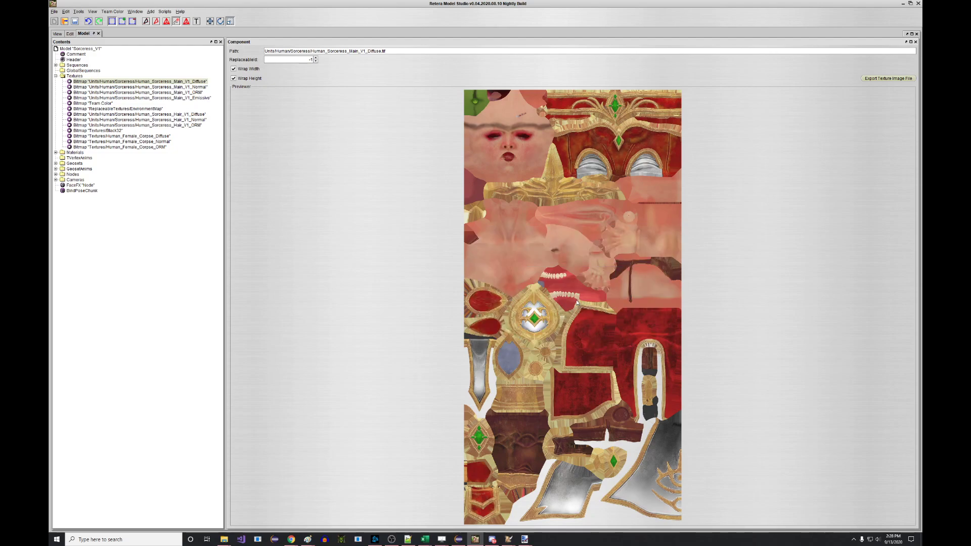
Export human_sorceress_main_v1_diffuse.dds from the game data's sorceress folder into Requests/PurpleEyeSorceress under its original name.
click(58, 34)
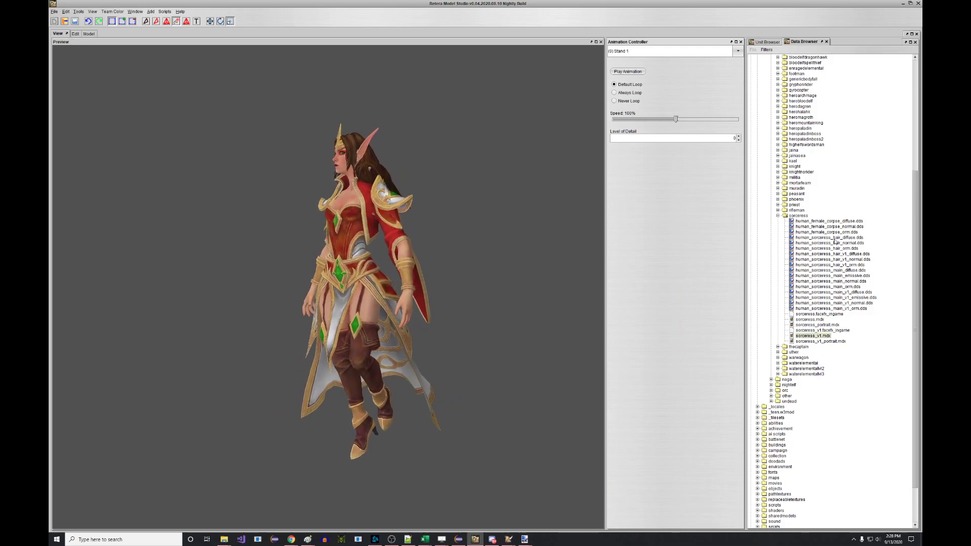
click(855, 309)
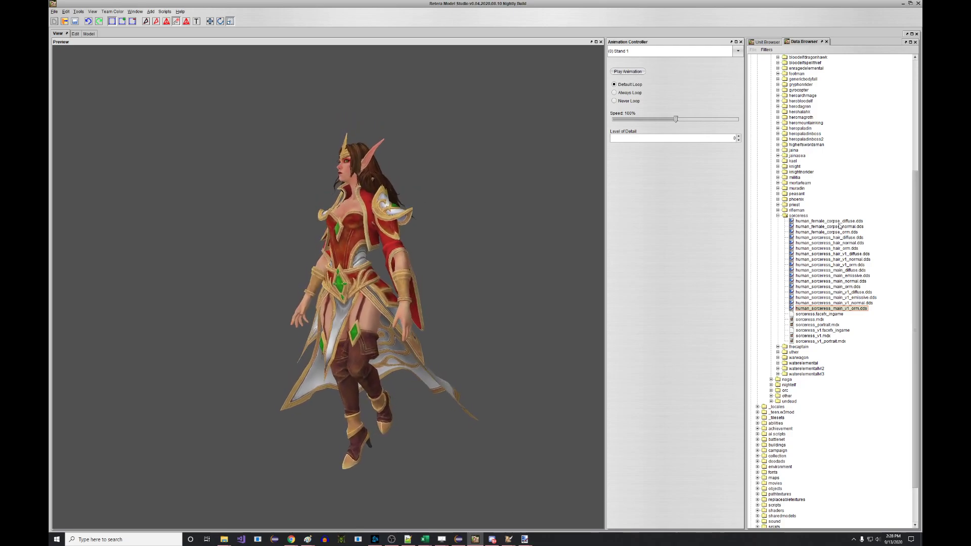
click(845, 270)
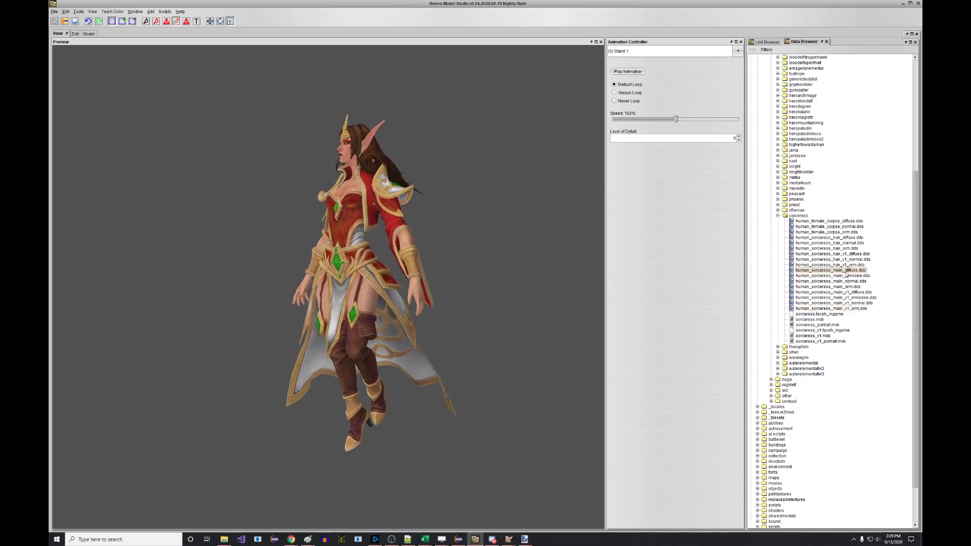
right_click(845, 292)
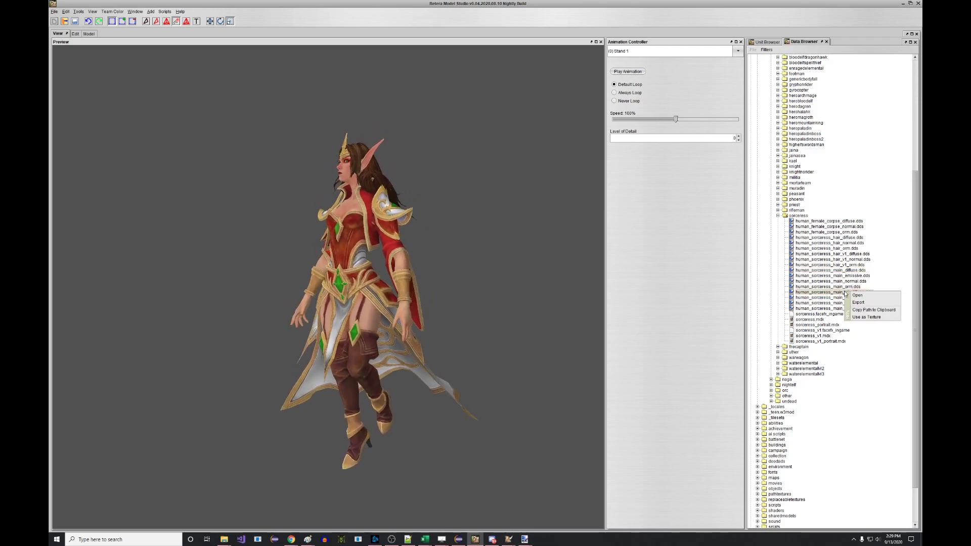
click(860, 307)
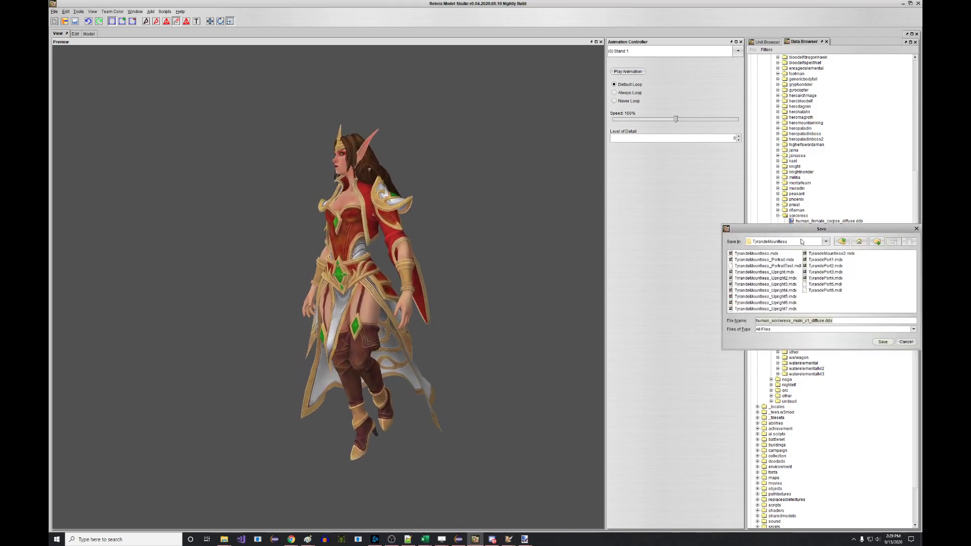
click(802, 241)
click(799, 259)
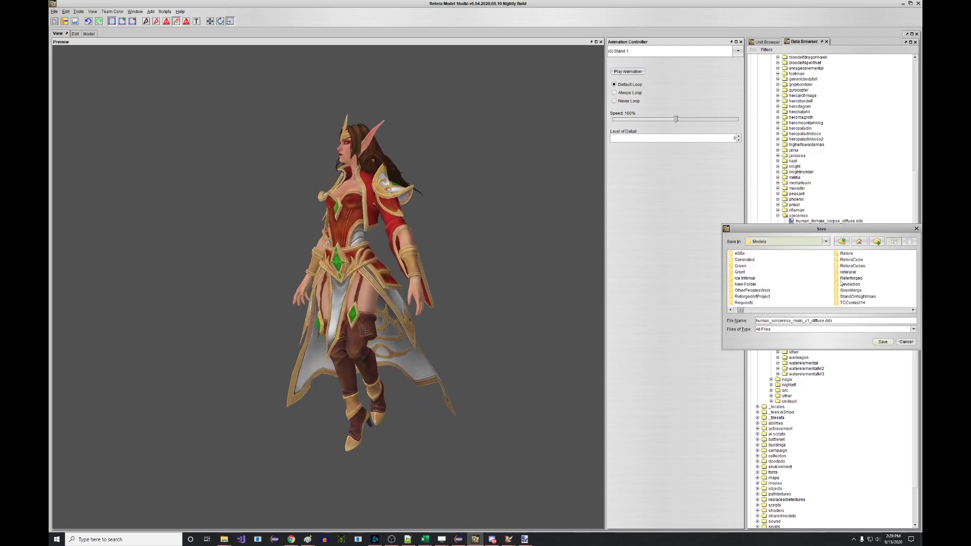
double_click(744, 302)
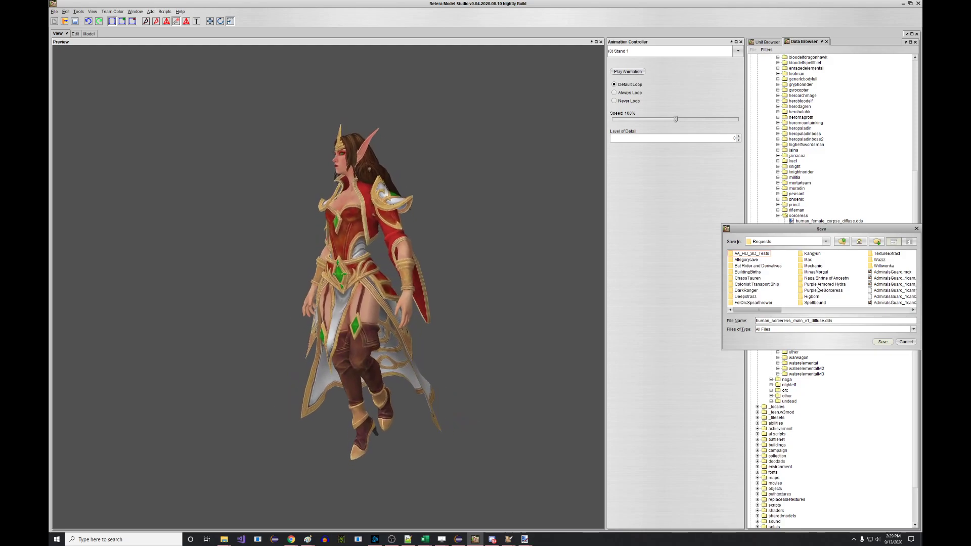
drag(835, 229, 591, 216)
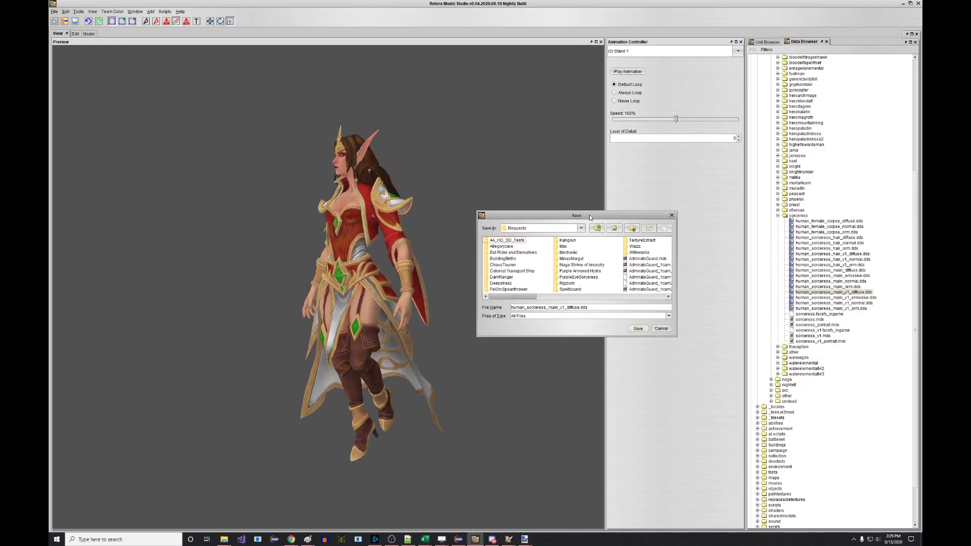
double_click(586, 279)
click(551, 307)
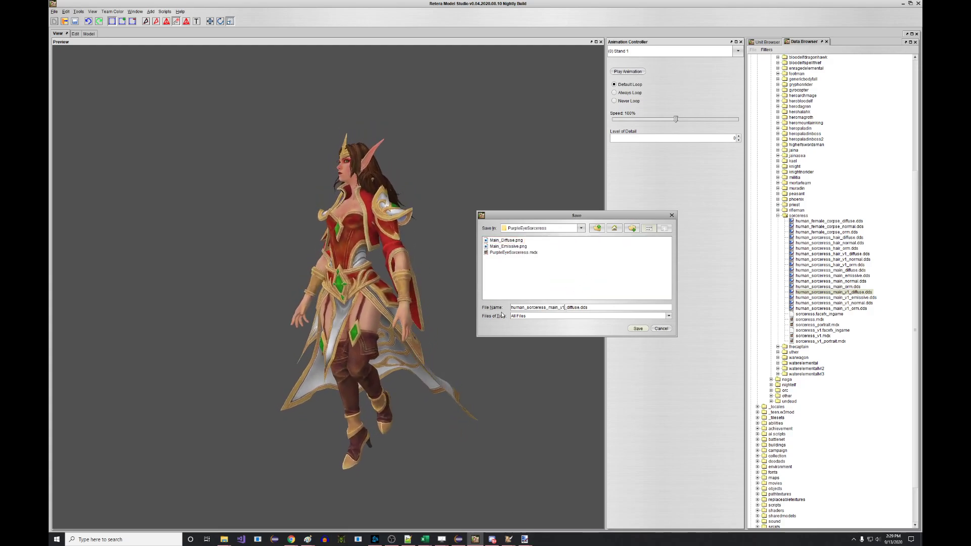
click(637, 329)
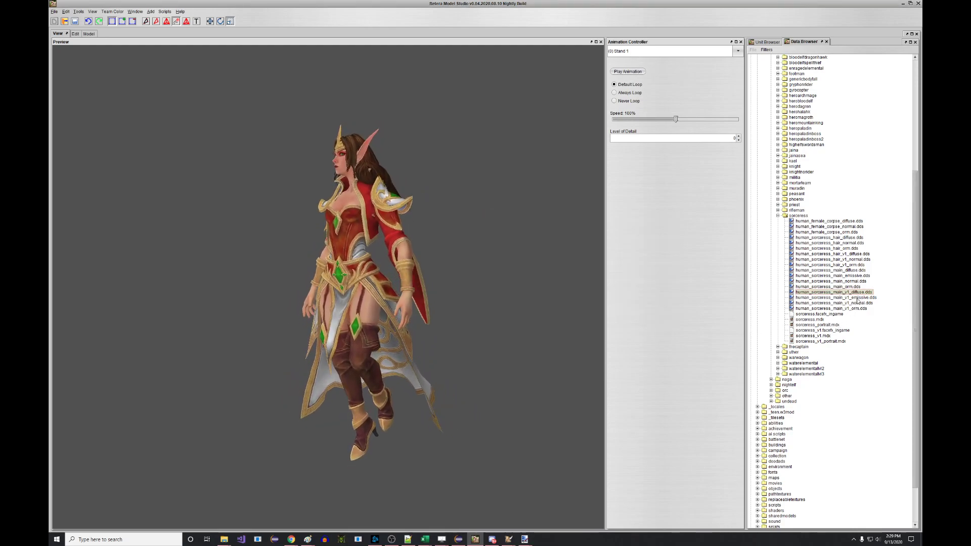
Export human_sorceress_main_v1_emissive.dds into the PurpleEyeSorceress folder, keeping its original file name.
right_click(860, 298)
click(869, 309)
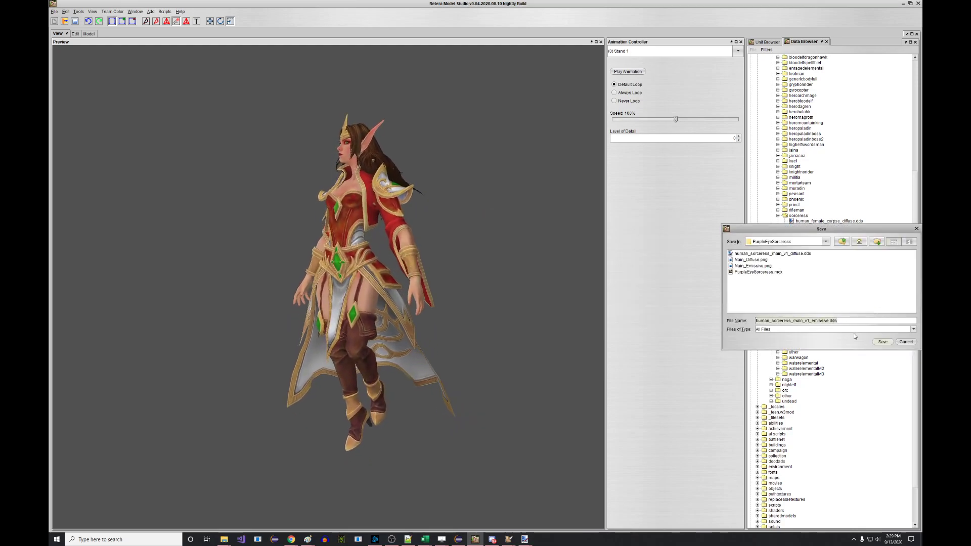
click(882, 342)
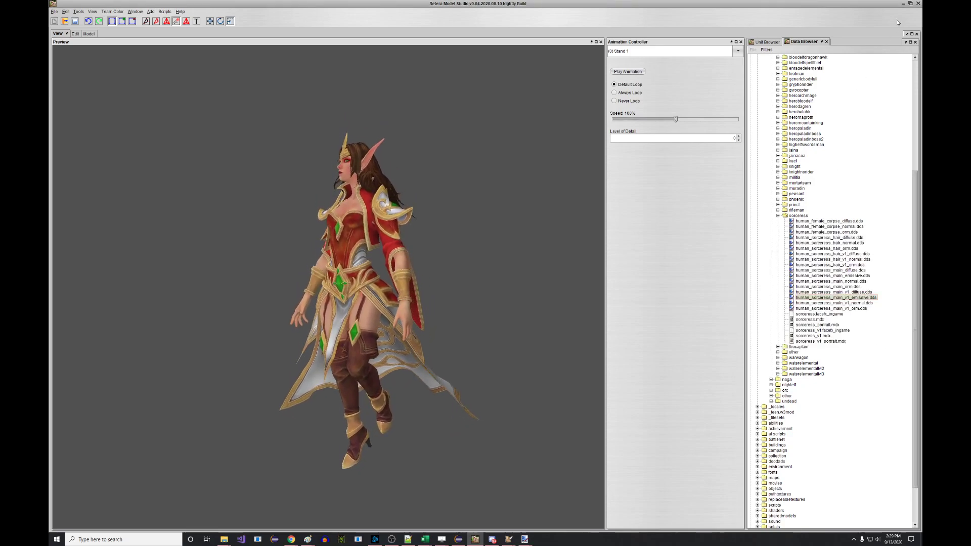
Open the exported emissive DDS in paint.net, recolor its glows purple with Hue / Saturation at hue 175, and compare it with the recolored PNG.
click(902, 4)
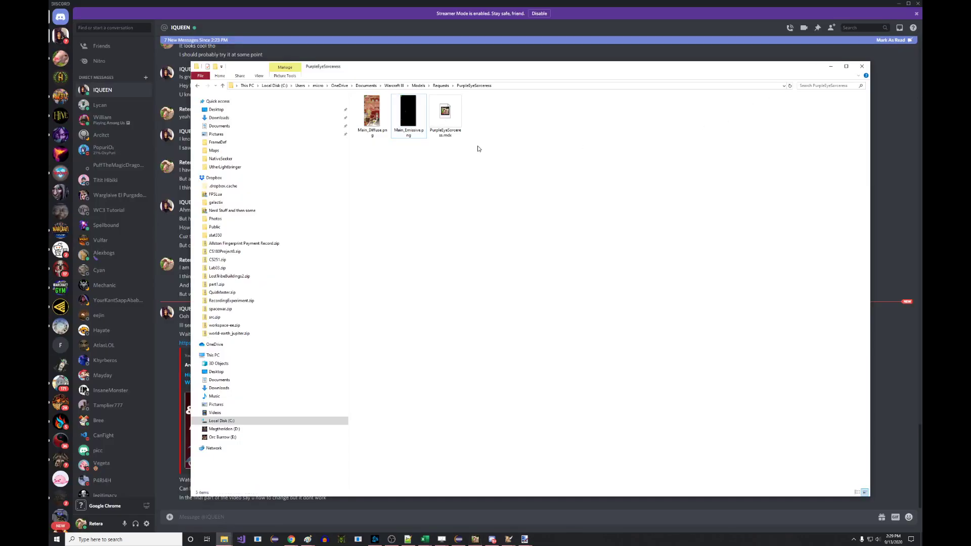
double_click(408, 113)
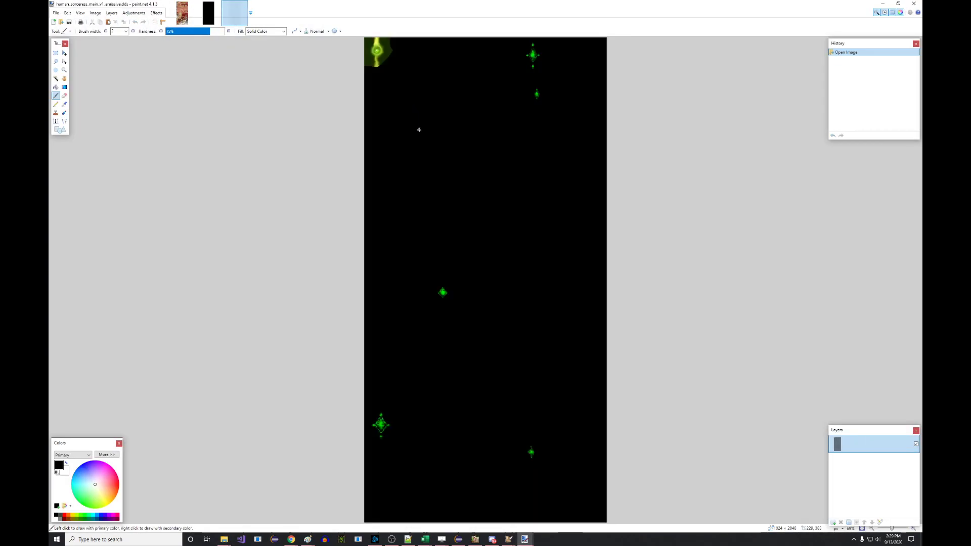
click(133, 13)
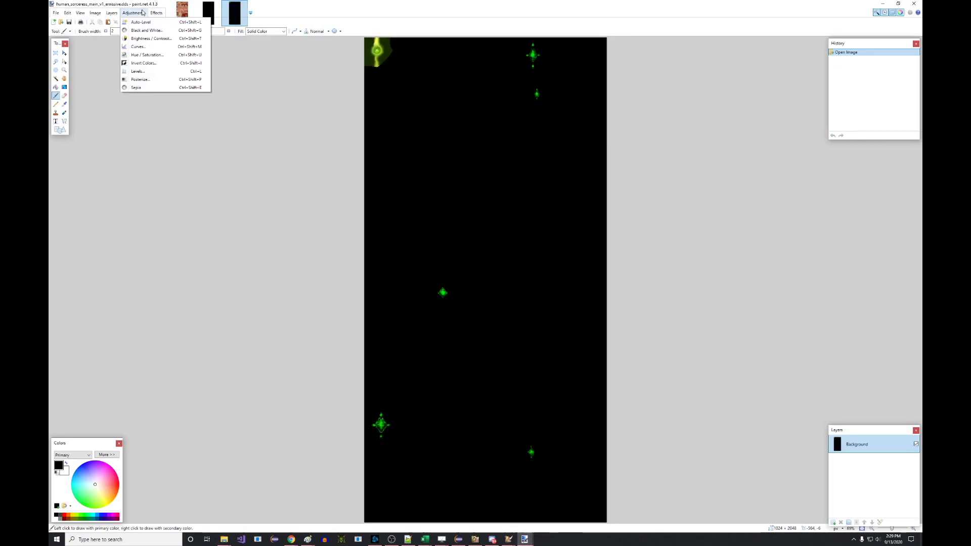
click(150, 56)
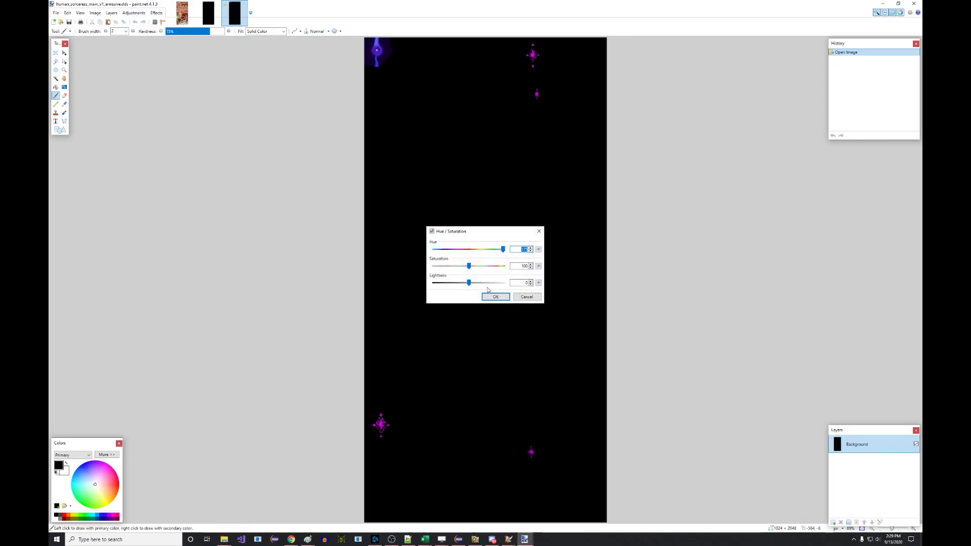
click(495, 296)
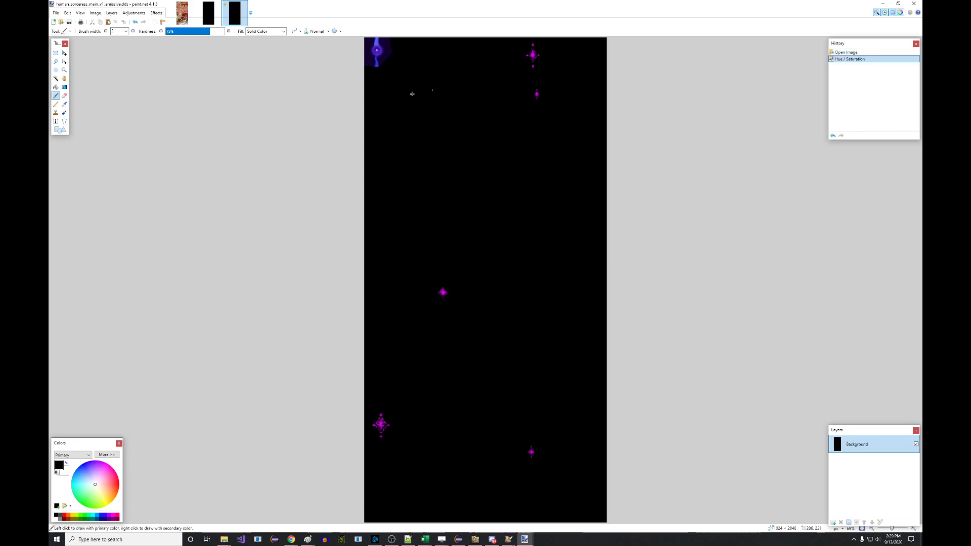
click(208, 14)
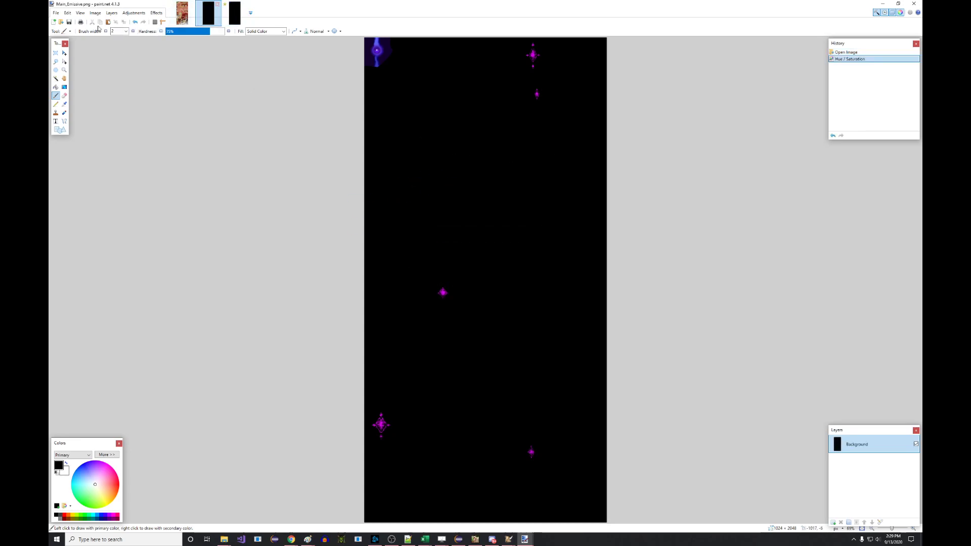
click(233, 22)
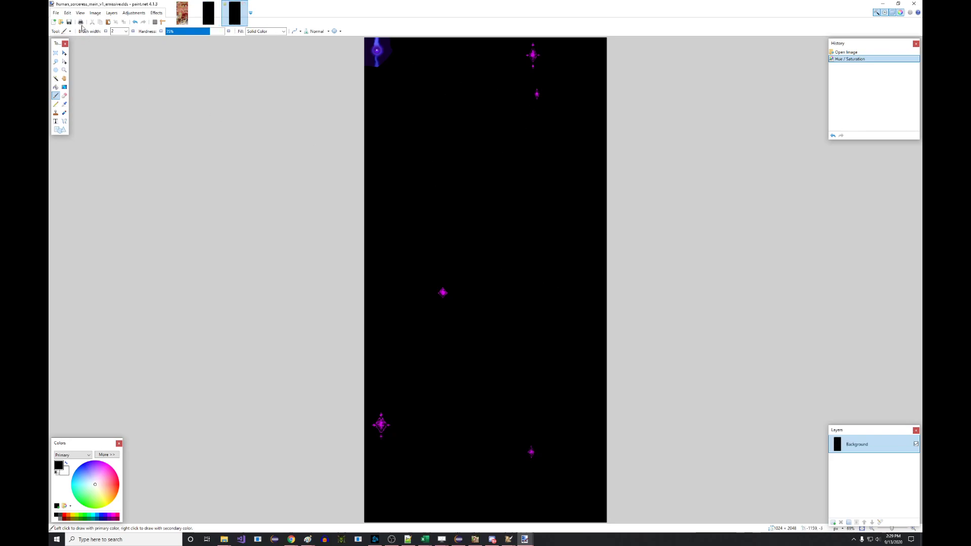
Save the recolored emissive DDS as DXT5 (Interpolated Alpha) with cluster fit, perceptual error metric and mip maps generated.
click(56, 12)
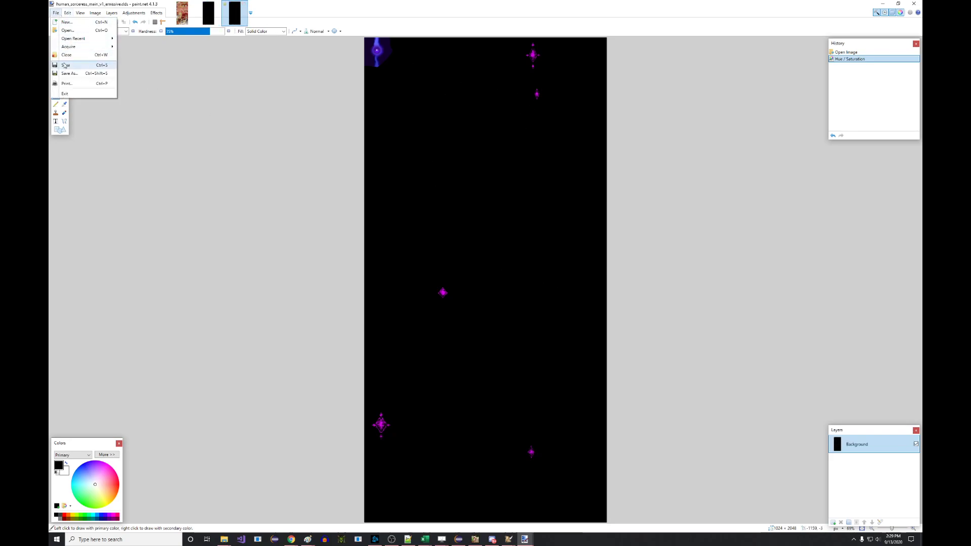
click(65, 65)
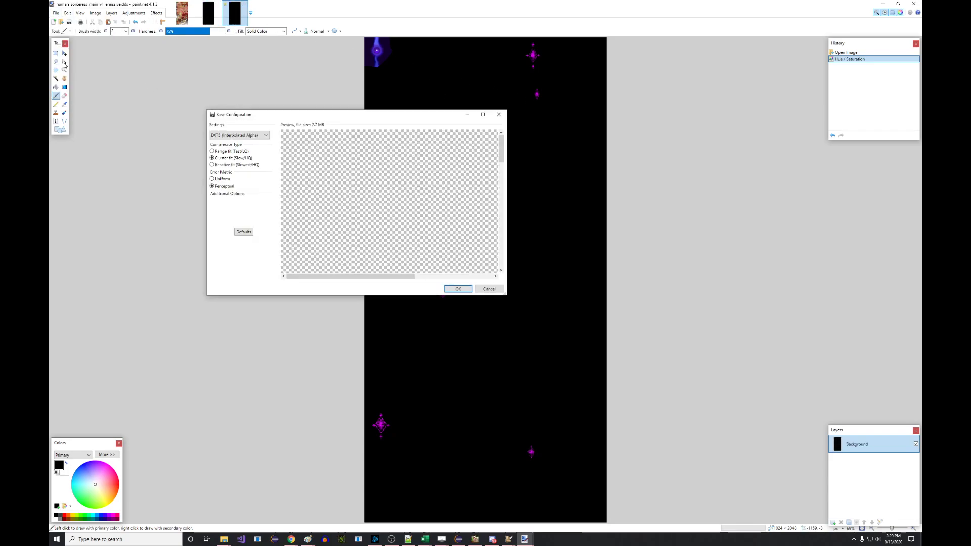
click(234, 136)
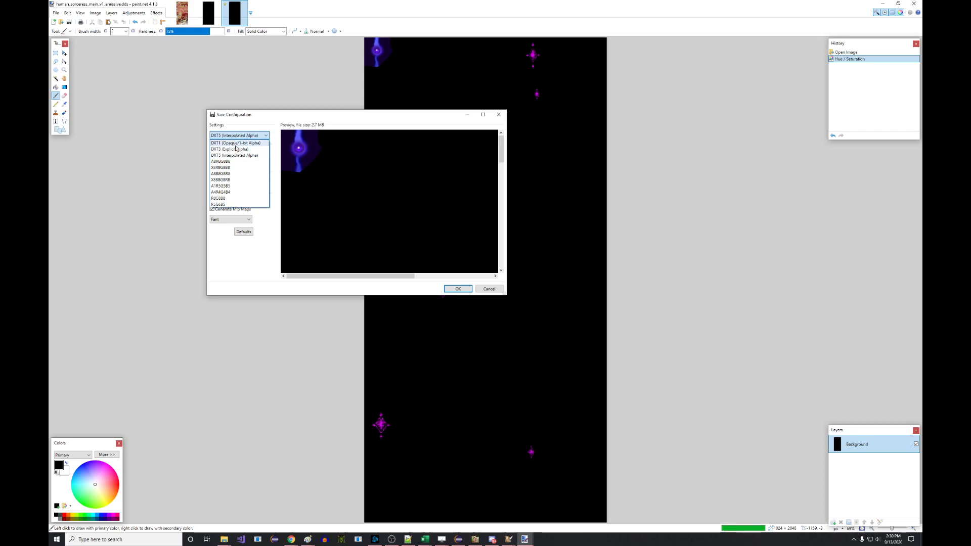
click(236, 155)
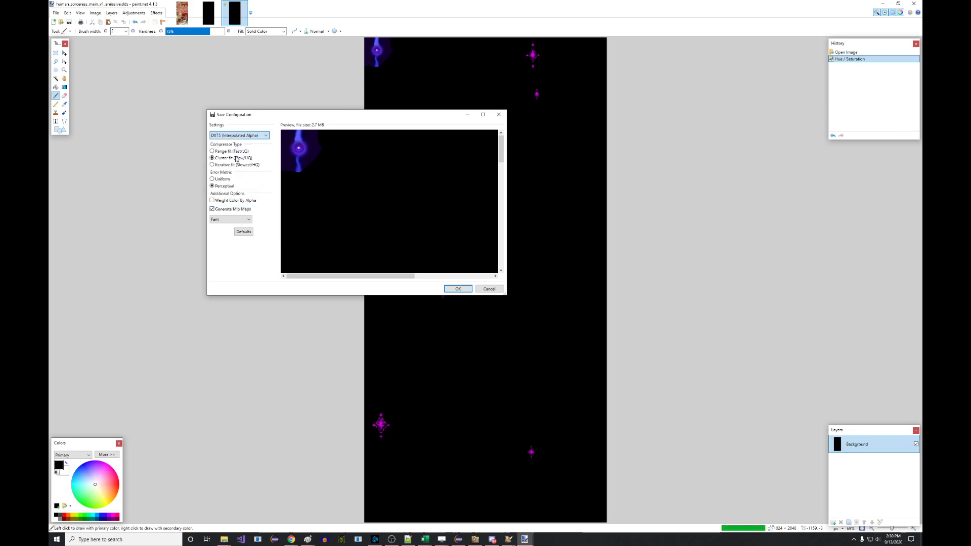
click(237, 135)
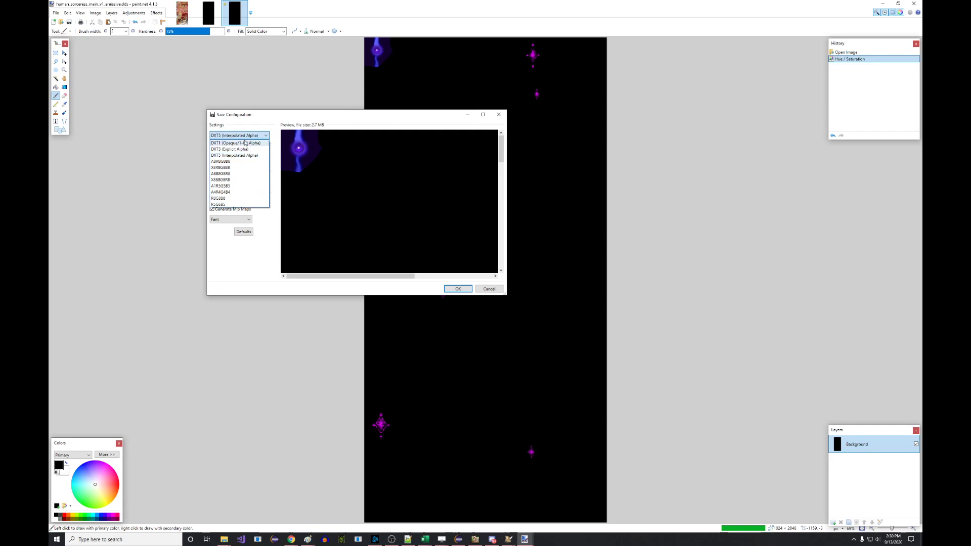
click(264, 135)
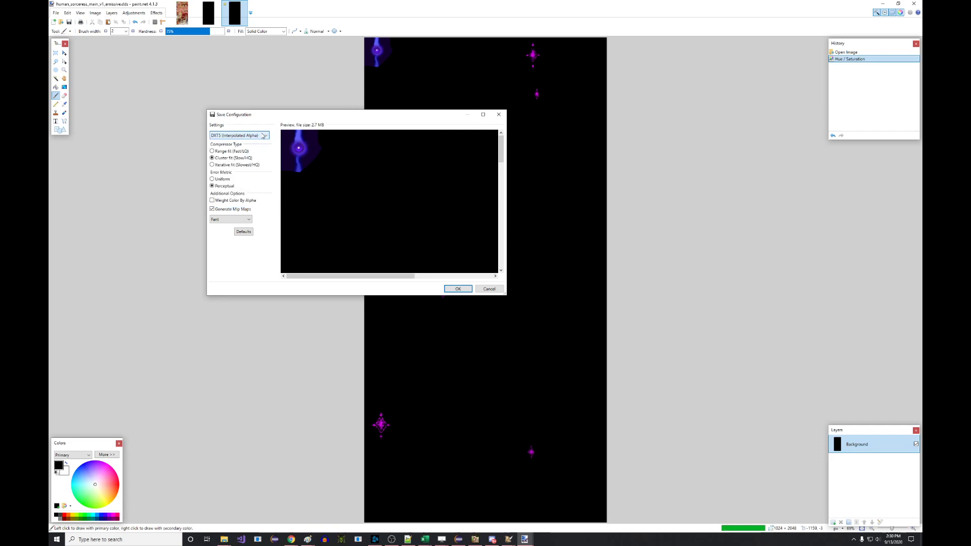
click(263, 135)
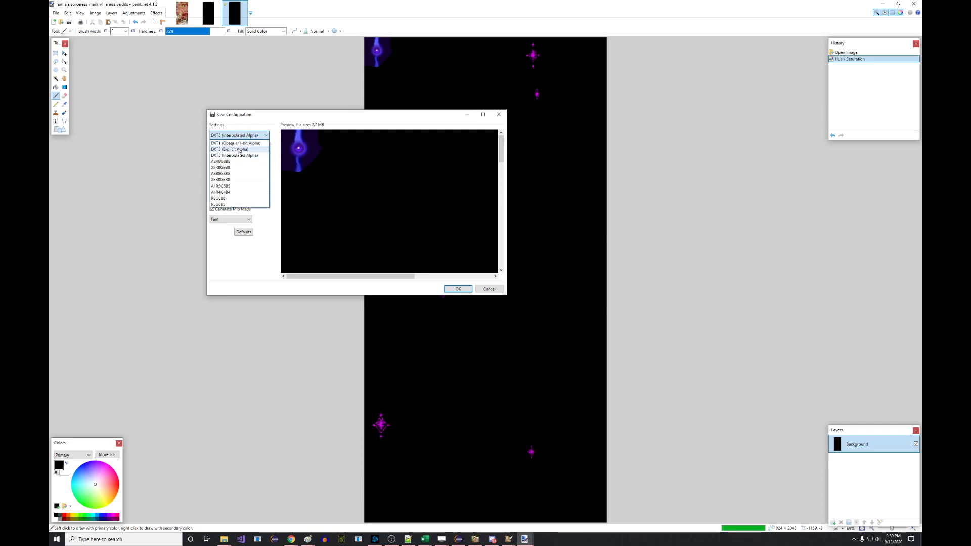
click(240, 150)
click(248, 136)
click(237, 158)
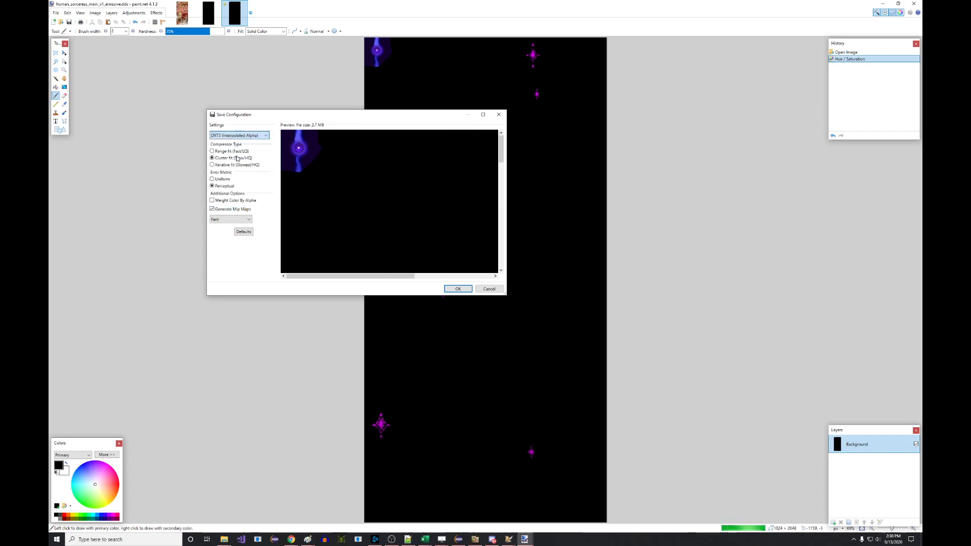
click(461, 290)
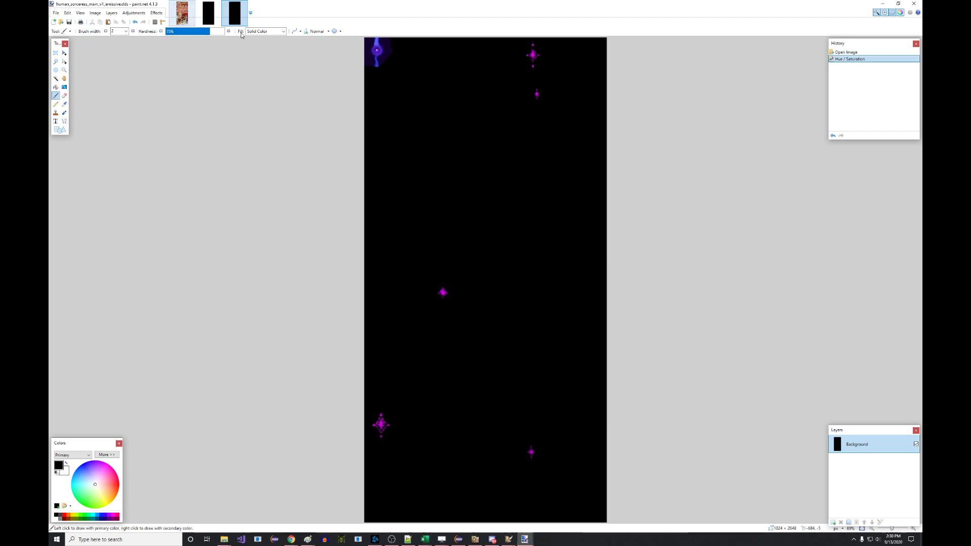
Return to Retera Model Studio, show the model's texture components, and redock the floating Contents and Component views.
click(882, 4)
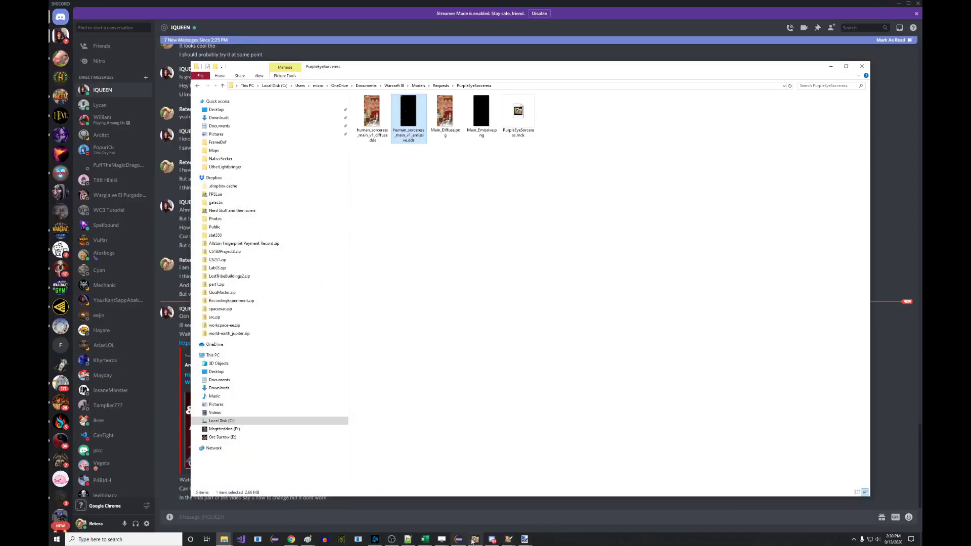
click(507, 540)
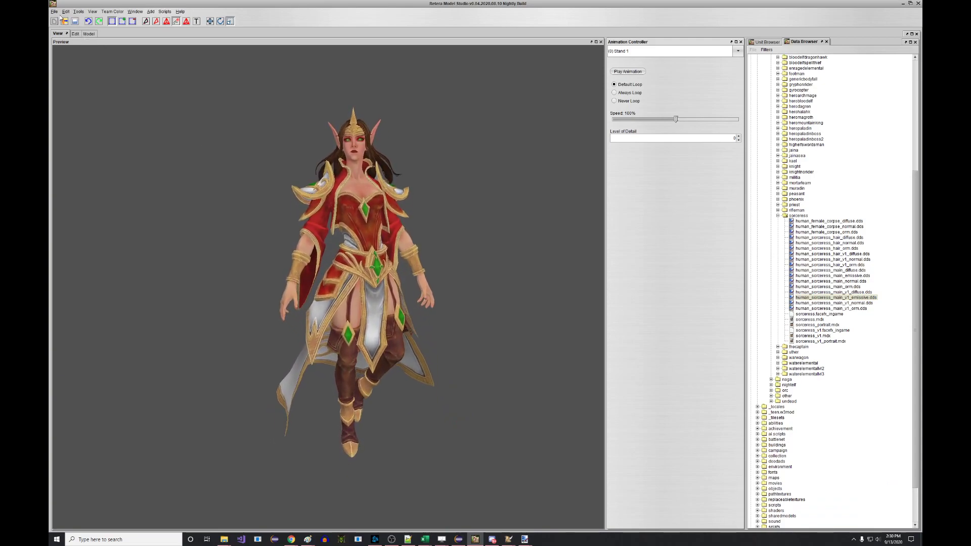
click(84, 33)
click(93, 33)
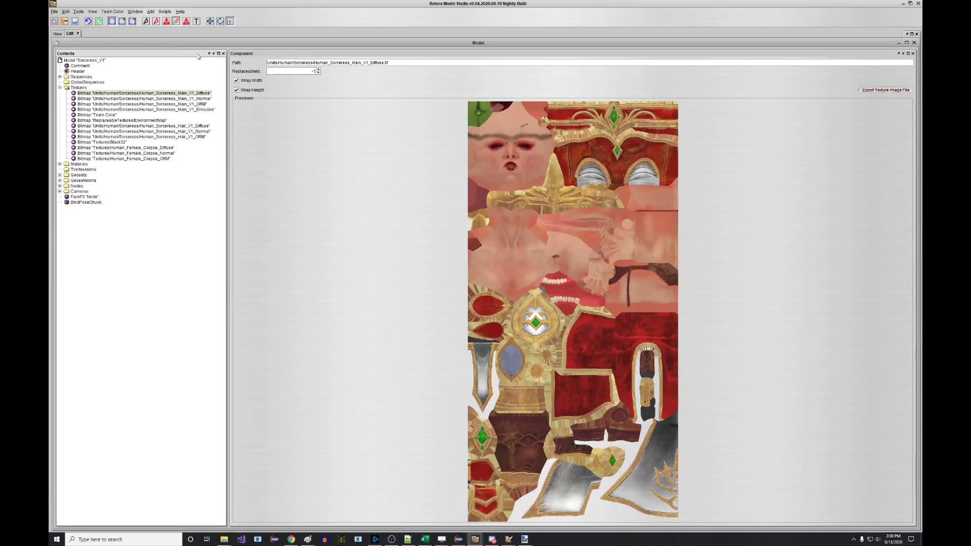
drag(185, 45, 228, 76)
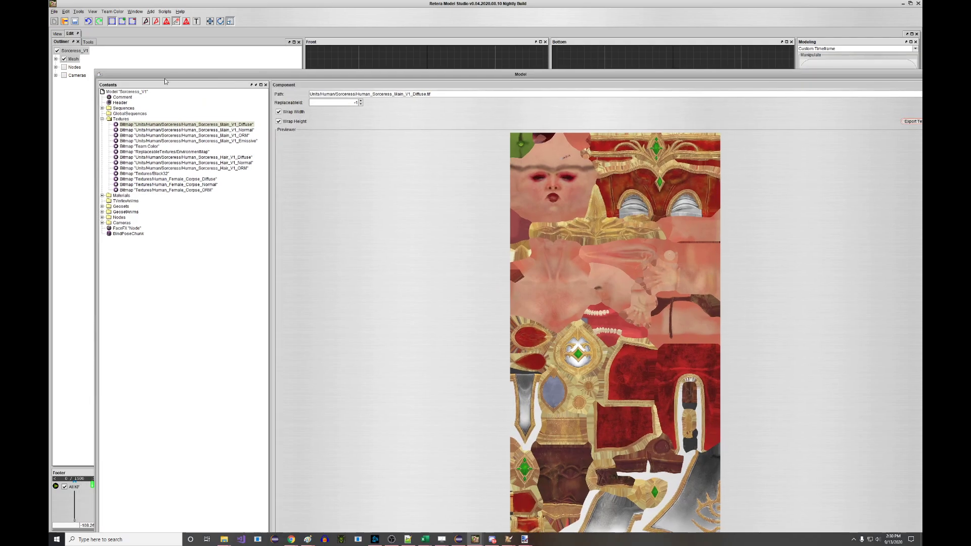
click(256, 85)
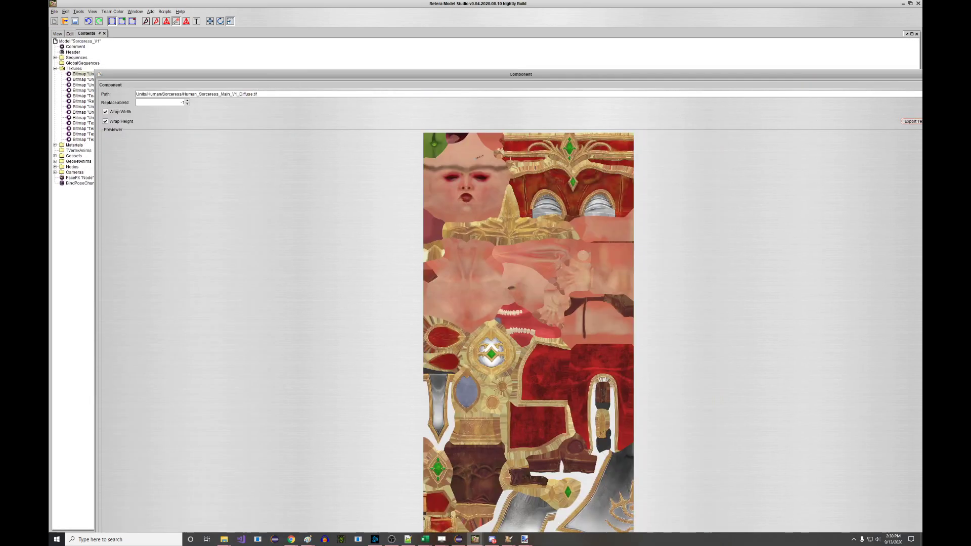
drag(880, 78, 802, 75)
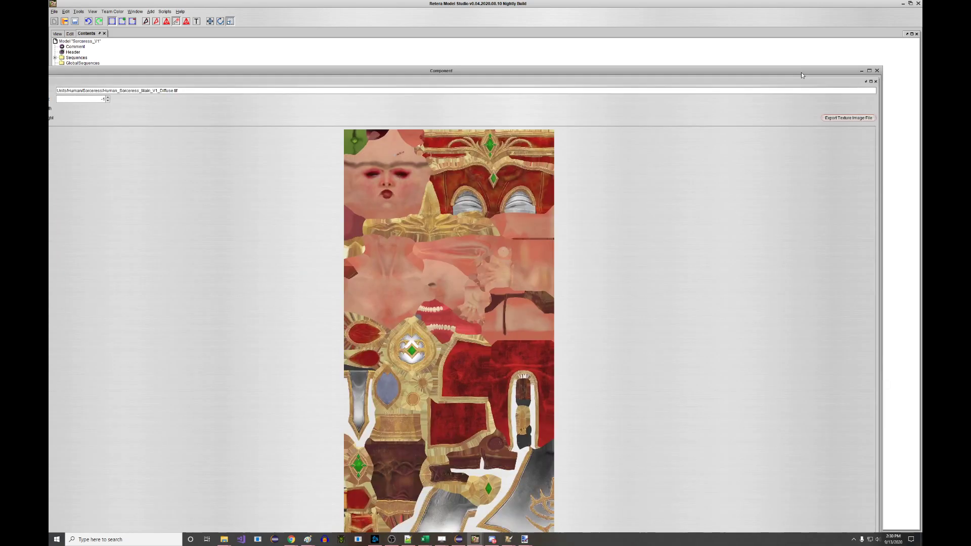
click(866, 81)
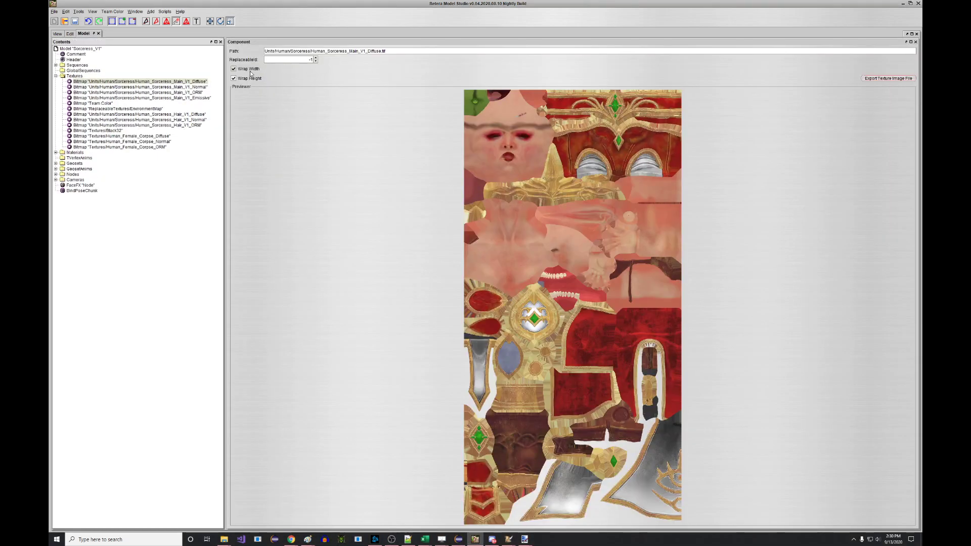
Remove the Units/Human/Sorceress/ folder prefix from the Human_Sorceress_Main_V1_Emissive bitmap's texture path.
click(182, 93)
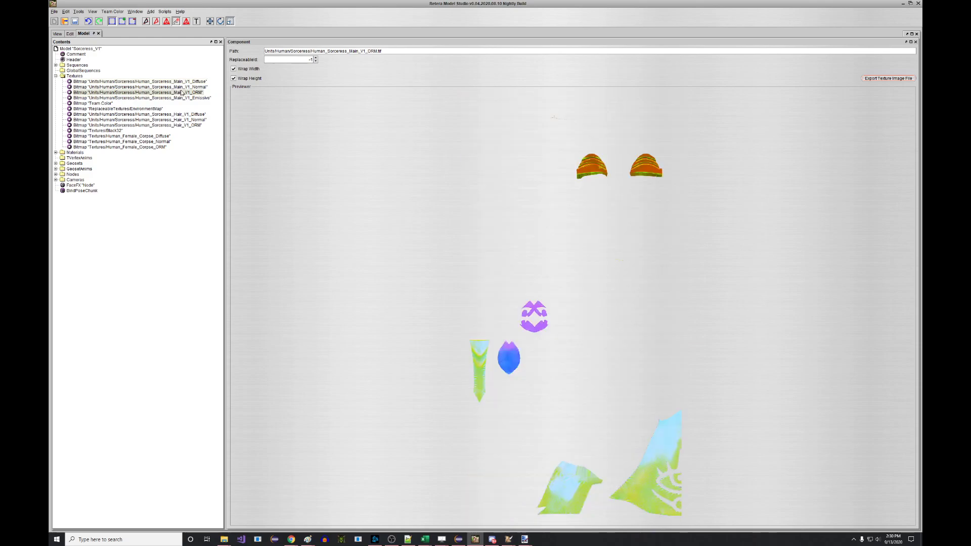
click(192, 81)
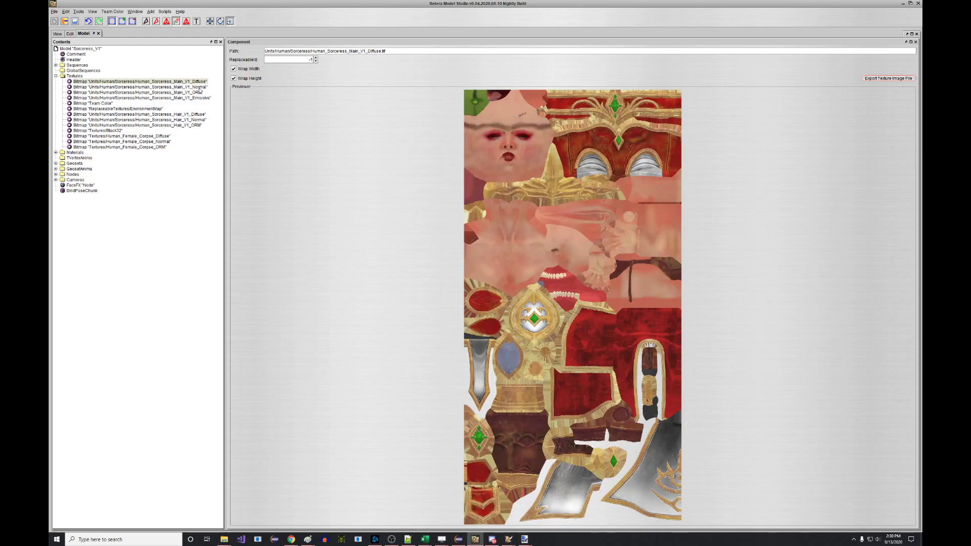
click(200, 99)
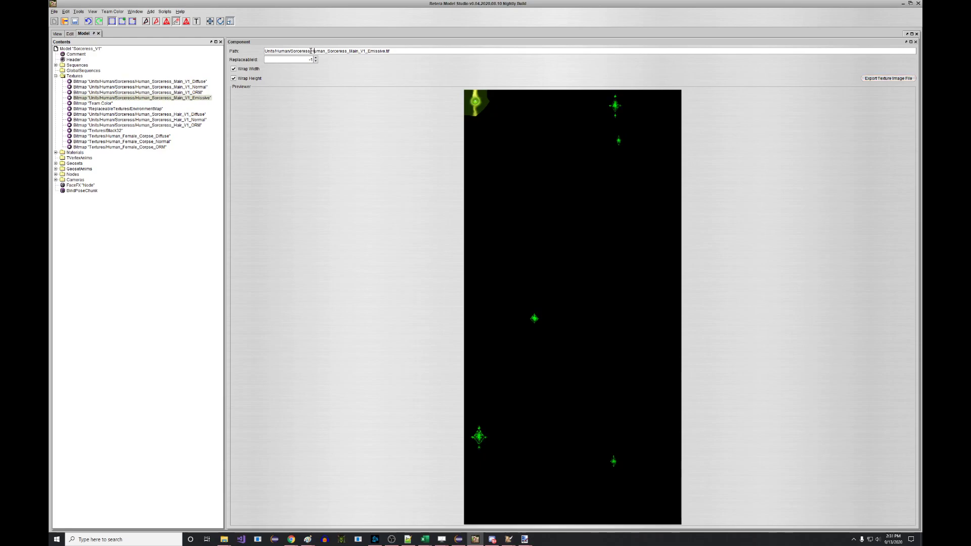
drag(281, 52, 260, 52)
key(BackSpace)
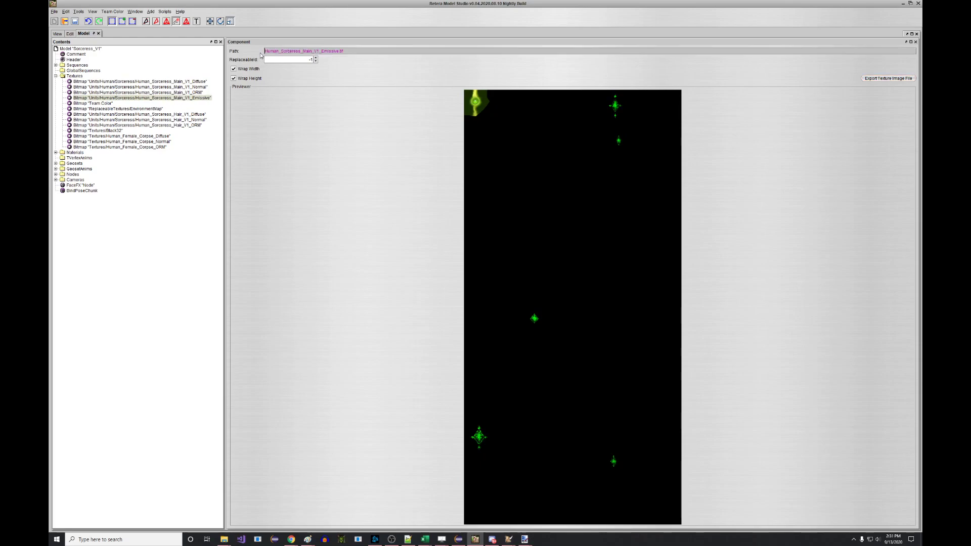
key(Return)
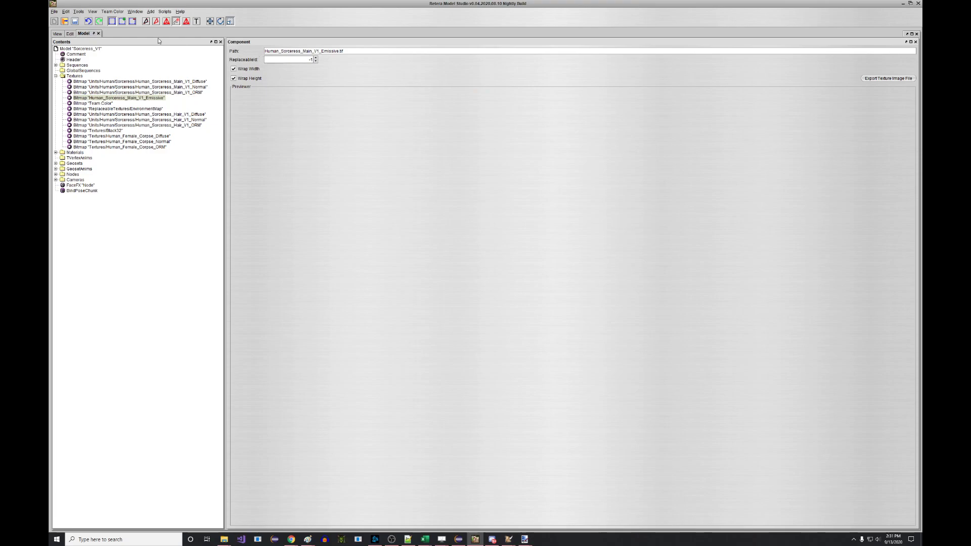
Save the model as PurpleEyeSorceress.mdx in the PurpleEyeSorceress folder, overwriting the existing file.
click(57, 12)
click(70, 65)
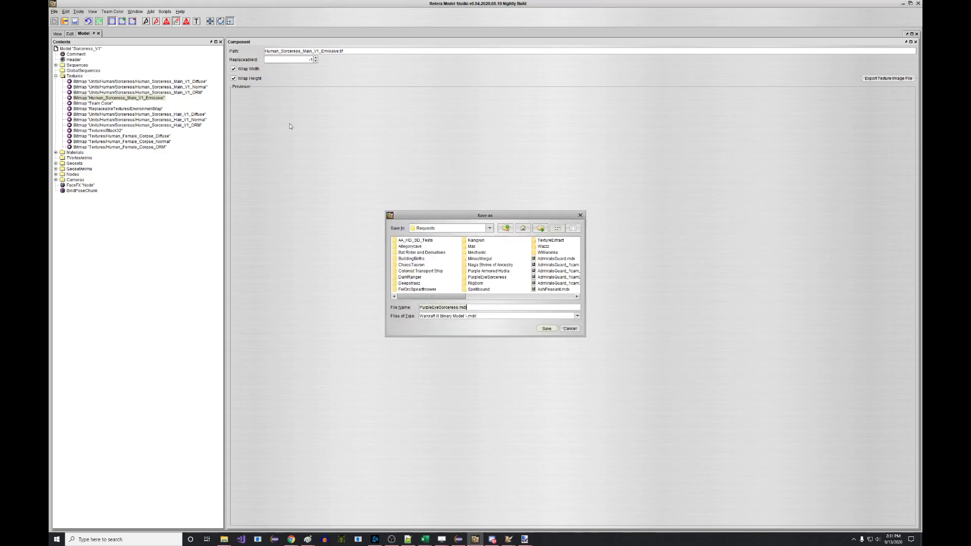
double_click(487, 278)
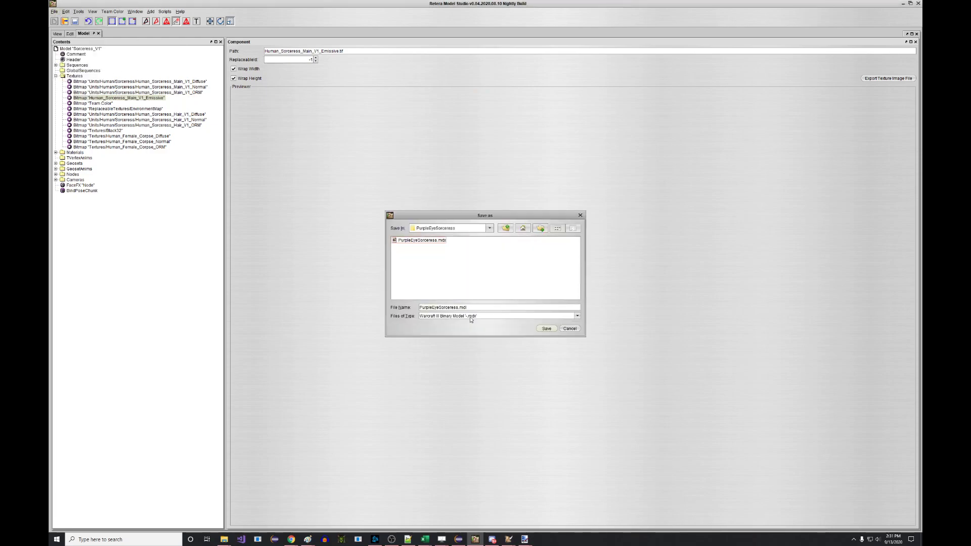
click(408, 242)
click(542, 327)
click(474, 280)
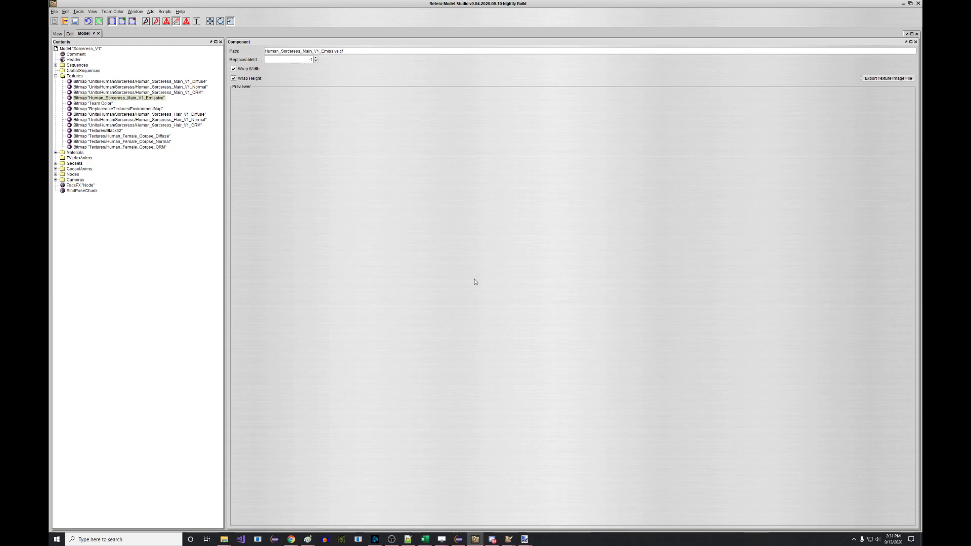
Reload the preview of the emissive bitmap by switching between textures, and look at the model in the 3D preview.
click(102, 87)
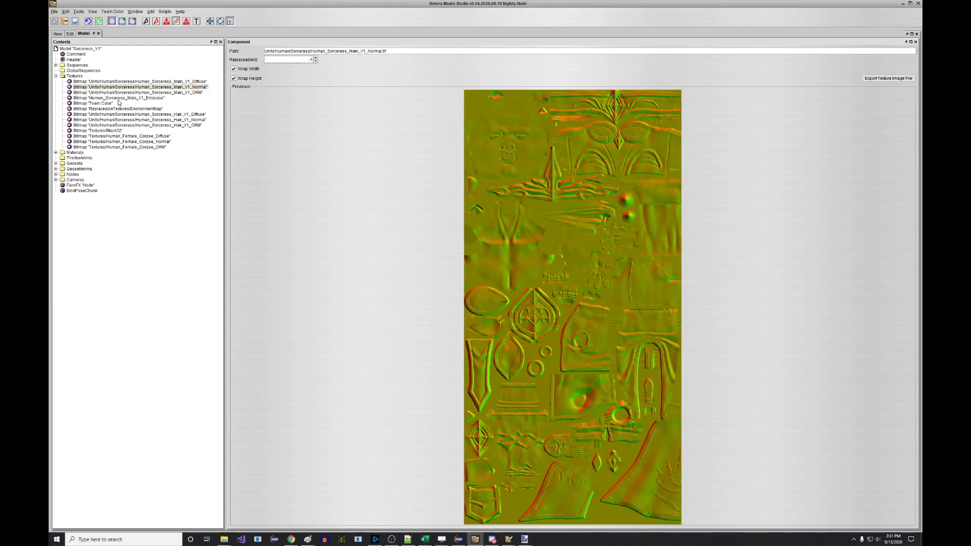
click(120, 98)
click(160, 93)
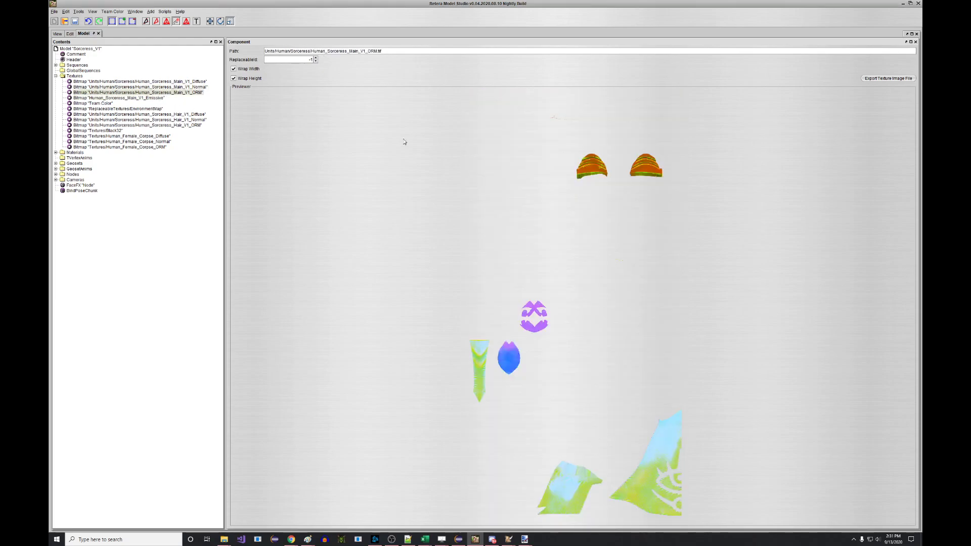
key(Down)
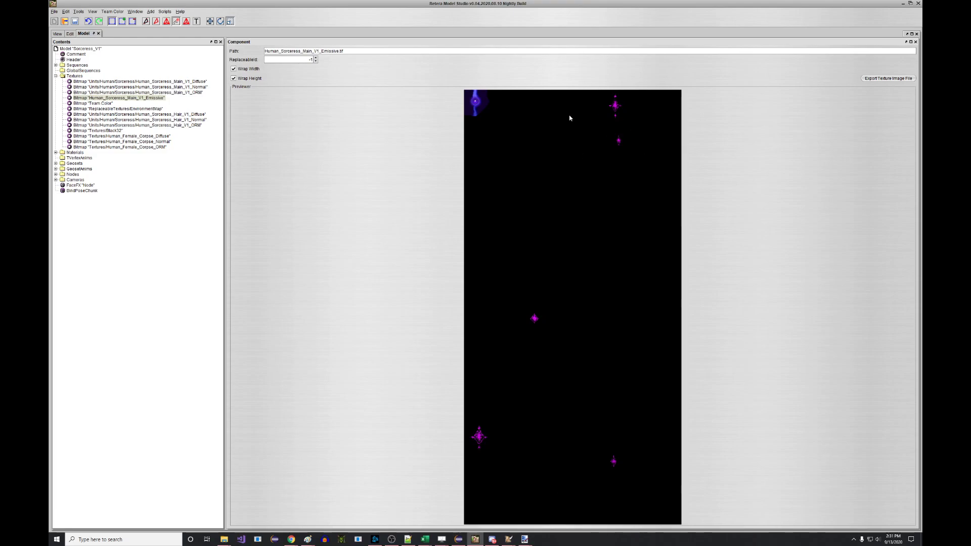
click(57, 33)
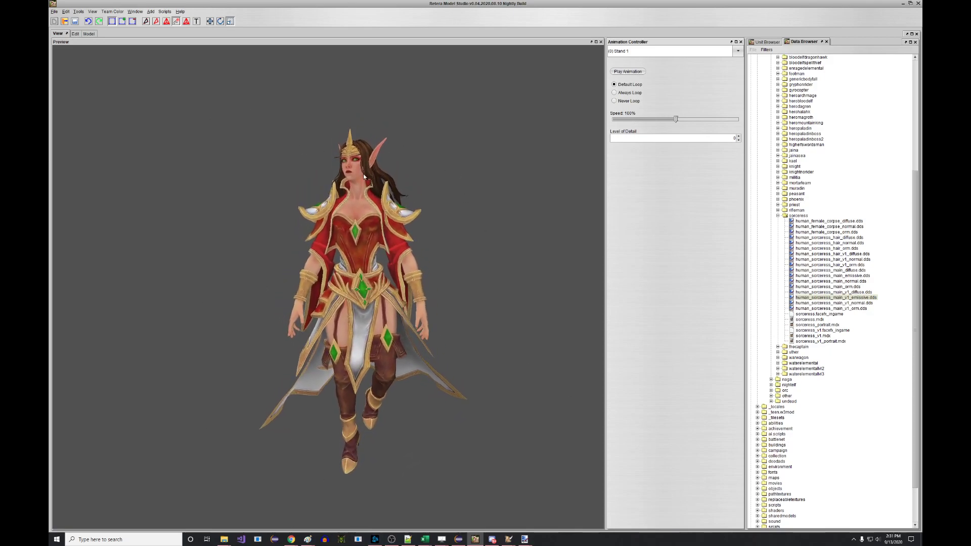
Switch to World Editor and import PurpleEyeSorceress.mdx from the Requests\PurpleEyeSorceress folder in the Asset Manager.
click(508, 539)
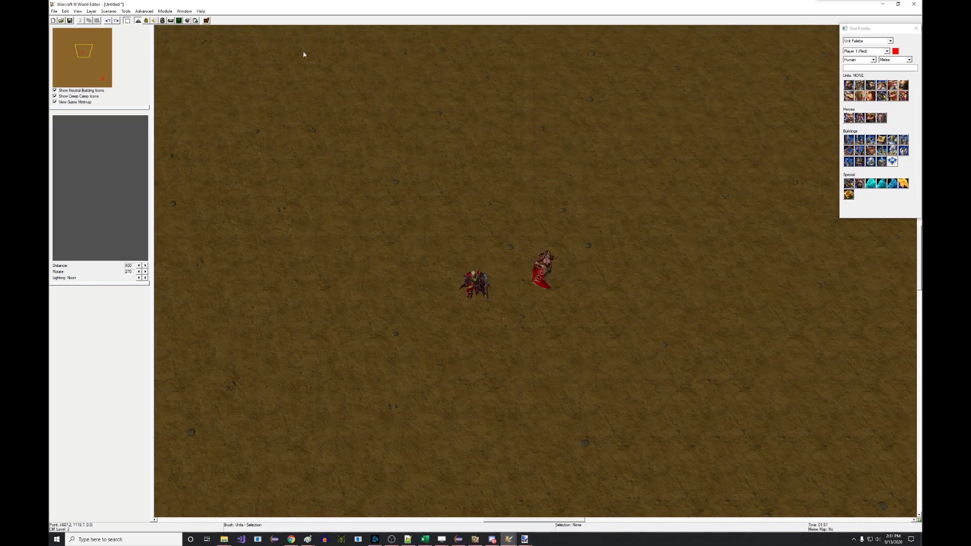
click(206, 20)
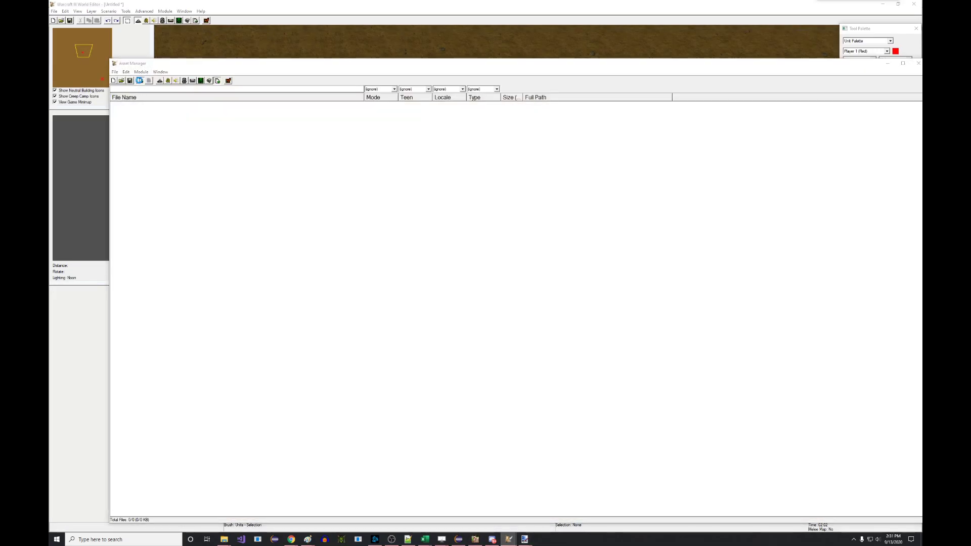
click(139, 80)
click(226, 93)
scroll(248, 166, down, 4)
double_click(212, 188)
scroll(213, 192, down, 2)
double_click(213, 203)
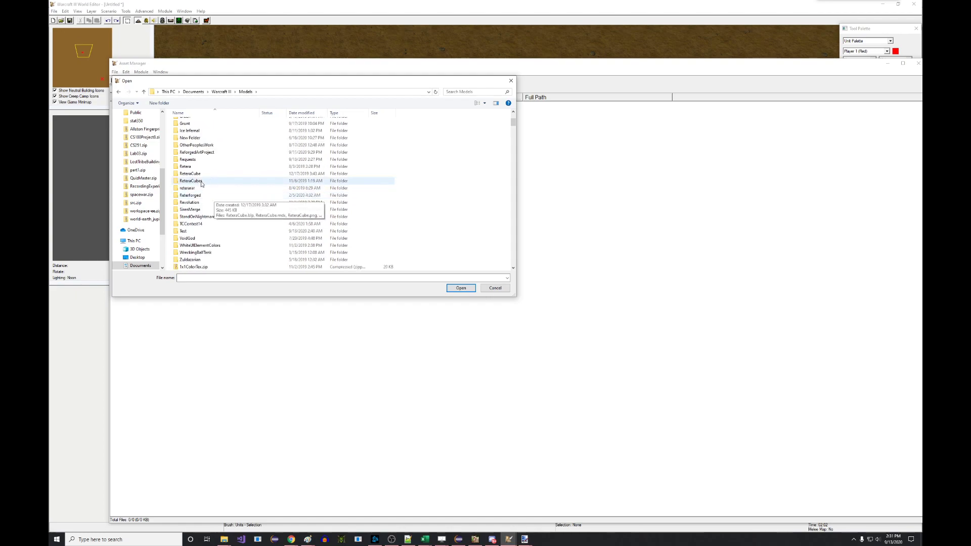
scroll(254, 167, down, 1)
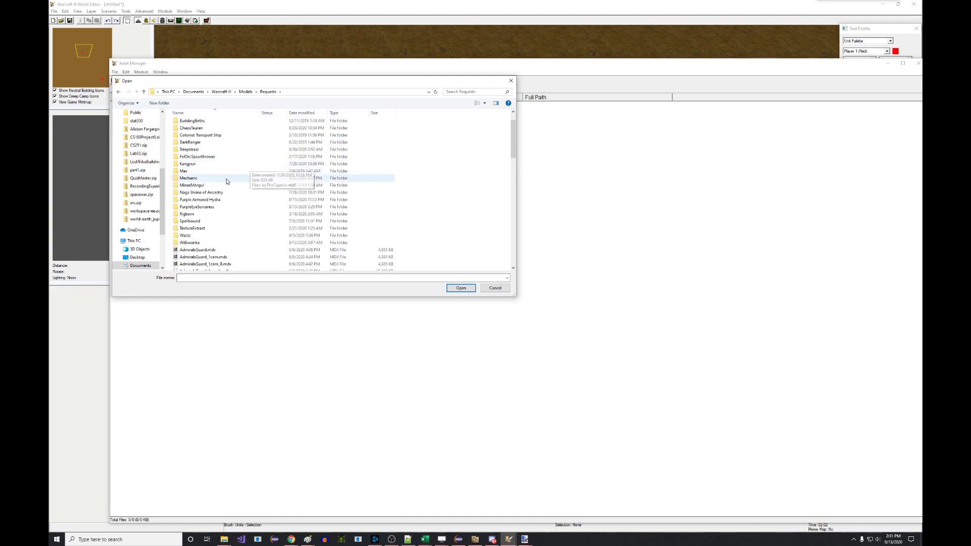
double_click(226, 206)
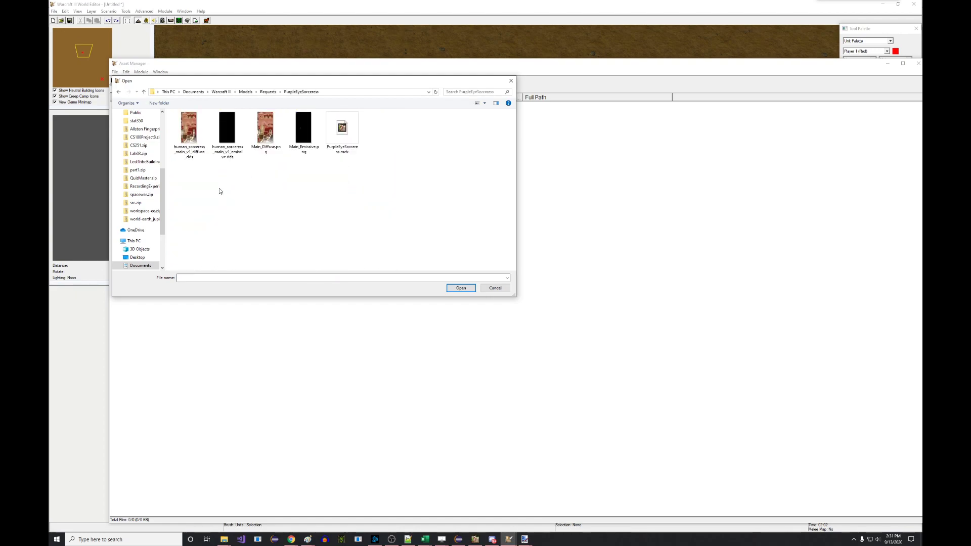
double_click(349, 131)
Import human_sorceress_main_v1_emissive.dds and widen the Full Path column to fit its whole path.
click(145, 82)
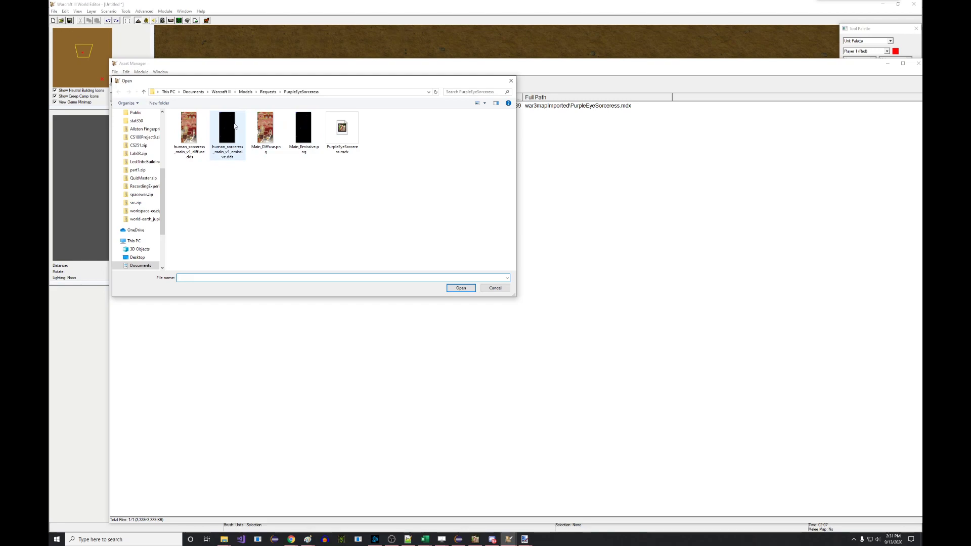
double_click(235, 126)
click(602, 113)
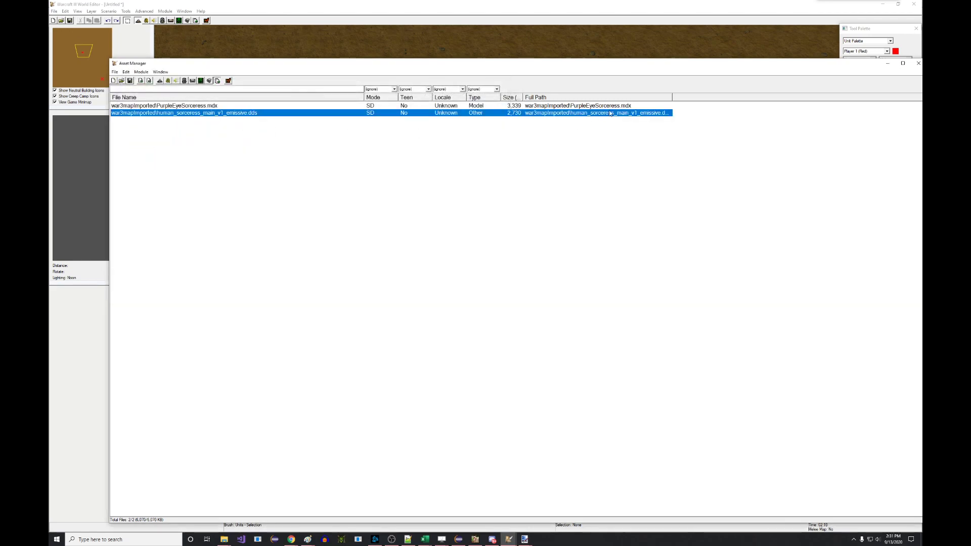
drag(671, 98, 698, 96)
Switch to Retera Model Studio and try adding the war3mapImported\ prefix to the emissive bitmap's path, removing it again.
click(476, 539)
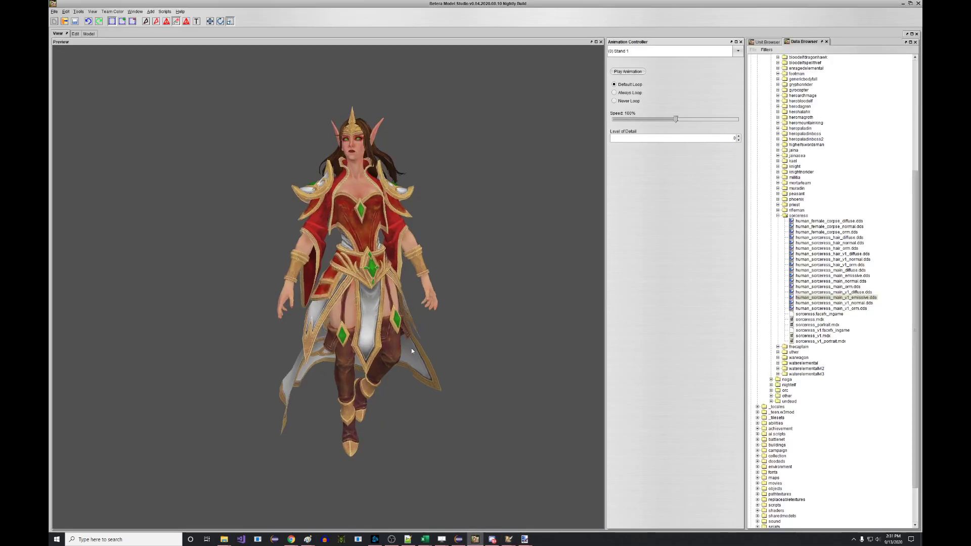
click(84, 33)
click(101, 98)
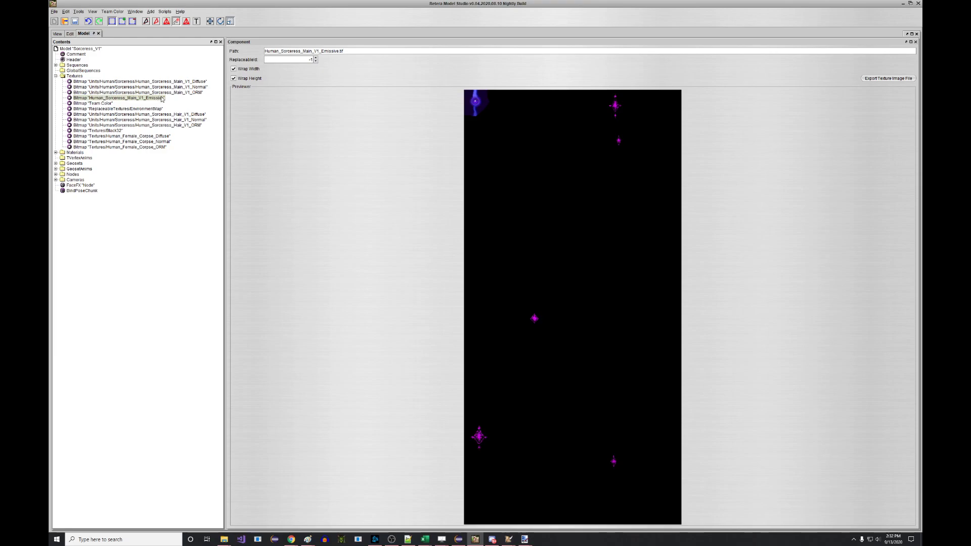
text(wa)
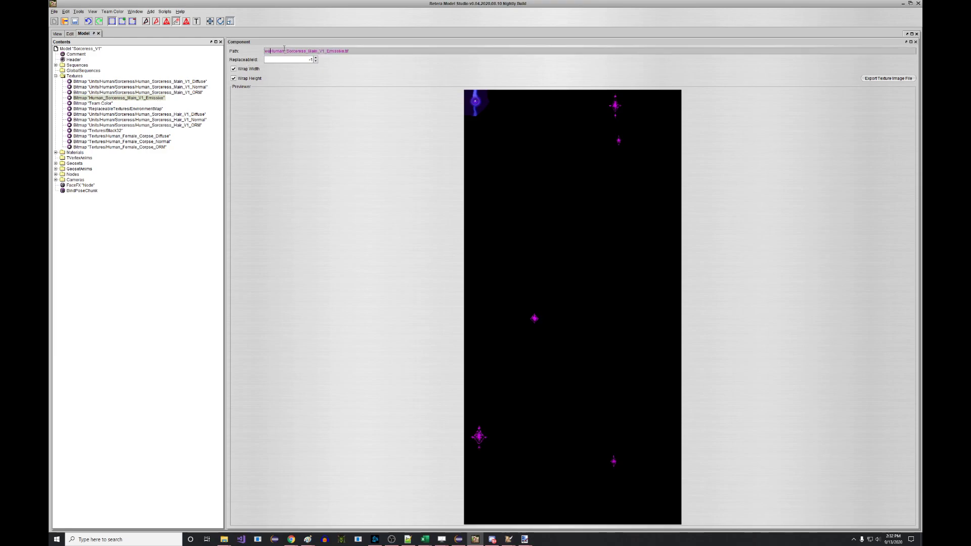
text(r3mapImported\)
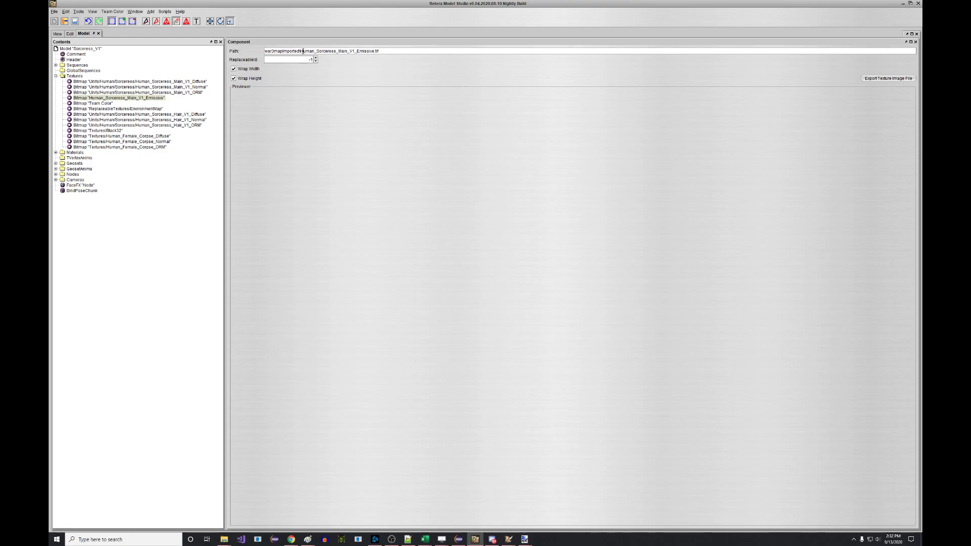
key(BackSpace)
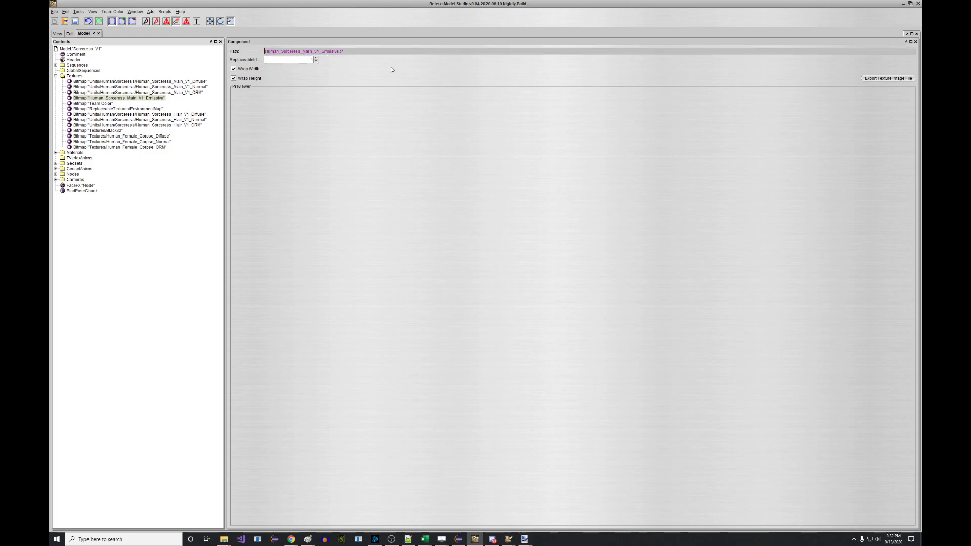
Return to World Editor's Asset Manager and remove the war3mapImported\ prefix from the imported emissive DDS's file name.
click(902, 4)
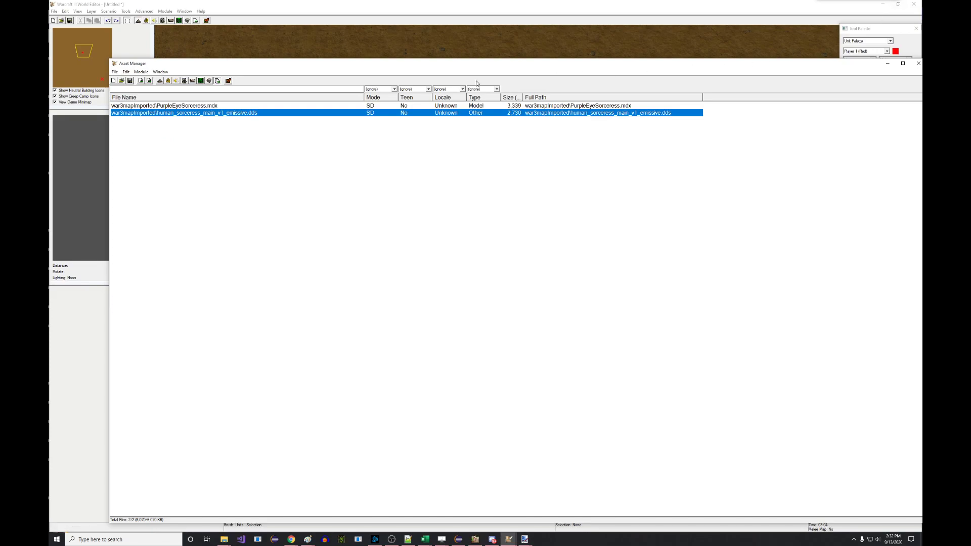
click(154, 113)
drag(157, 114, 64, 107)
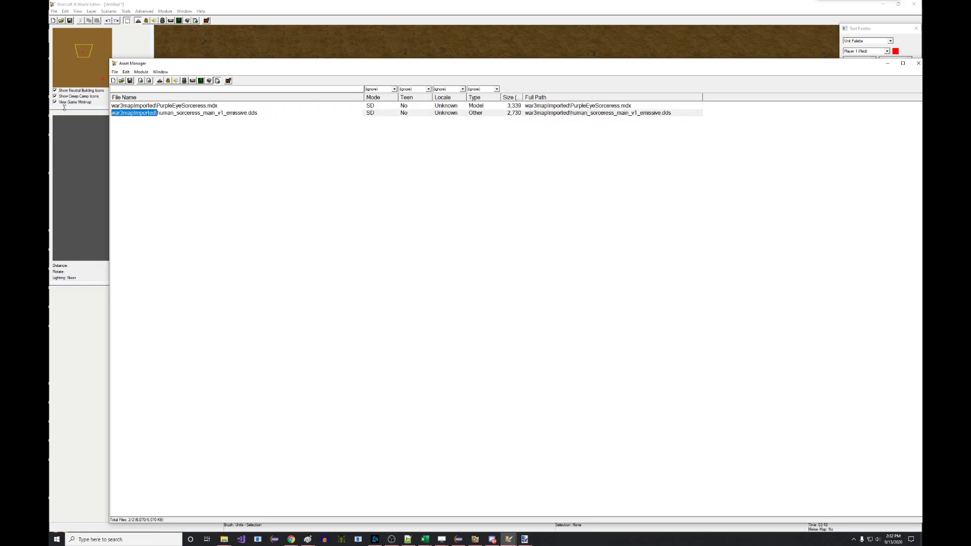
key(BackSpace)
key(Return)
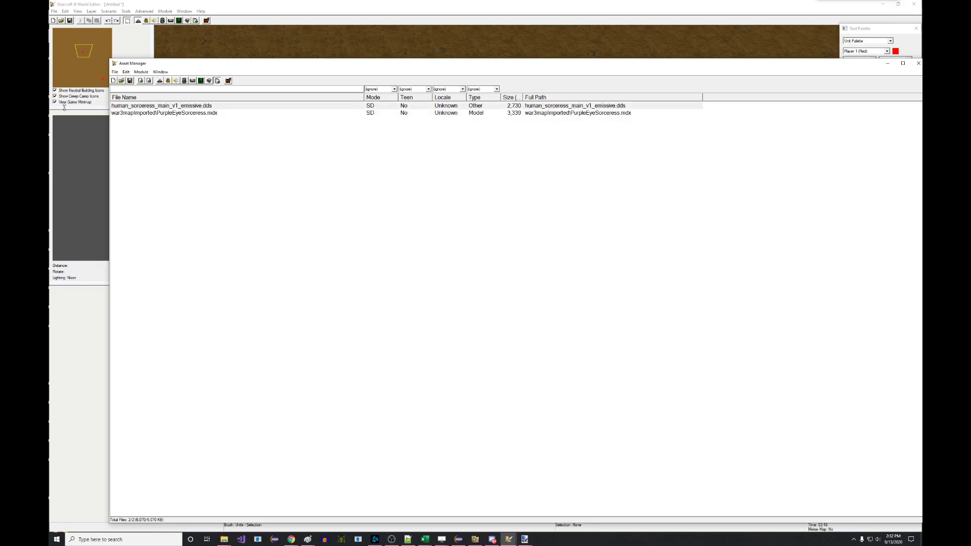
Set the Sorceress unit's model file to the imported war3mapImported\PurpleEyeSorceress.mdx in the Object Editor.
click(304, 35)
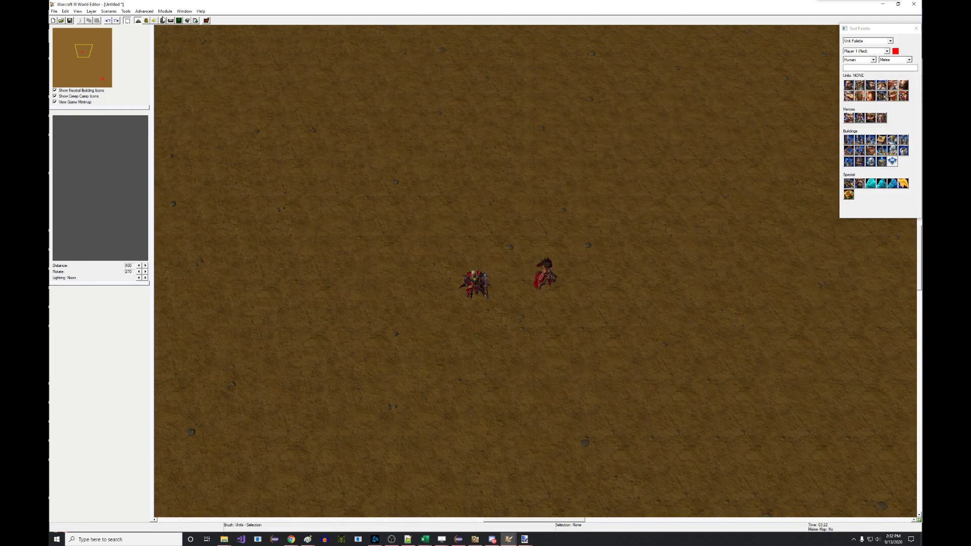
click(162, 20)
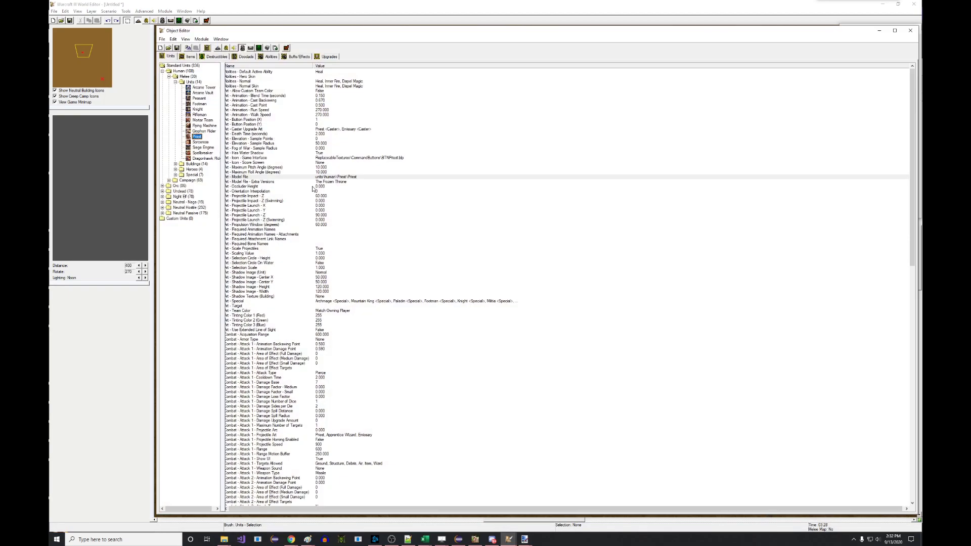
click(208, 143)
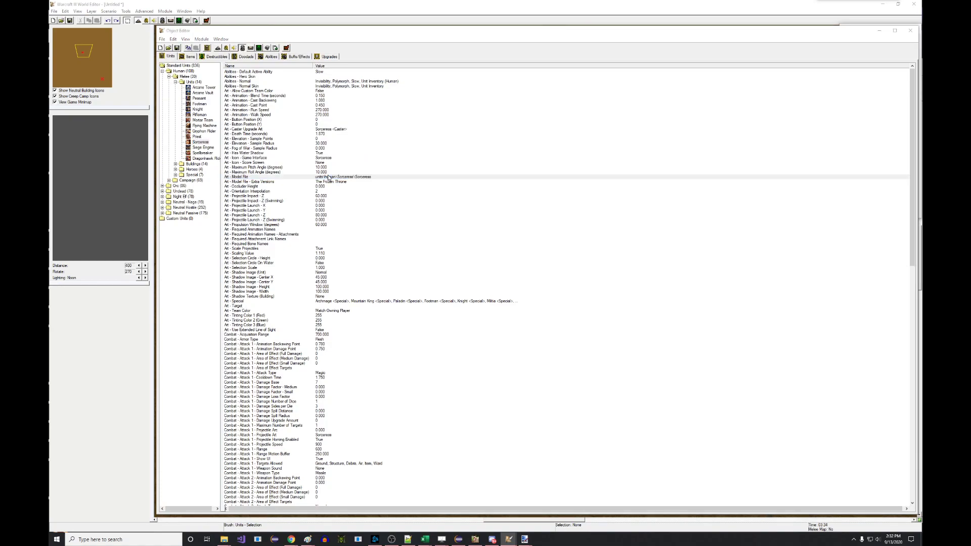
double_click(328, 177)
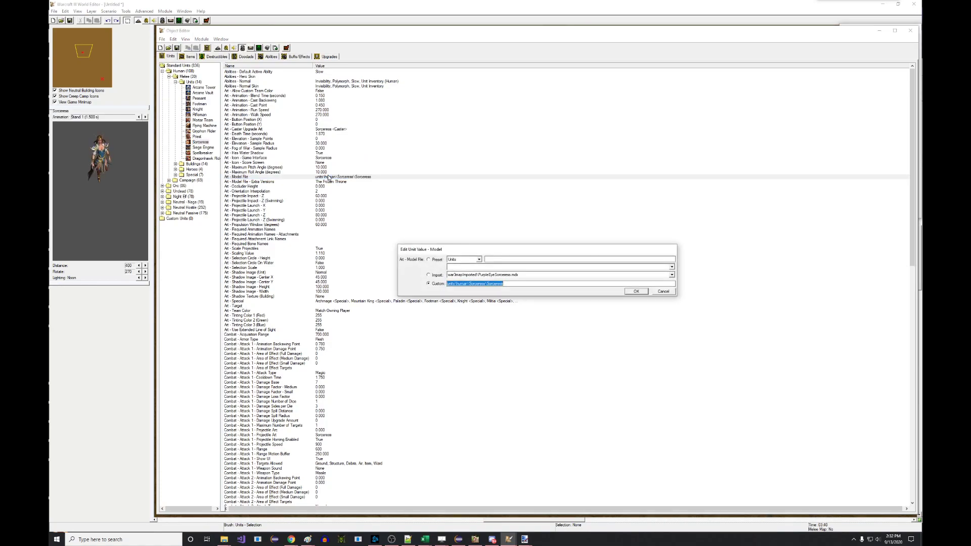
click(438, 276)
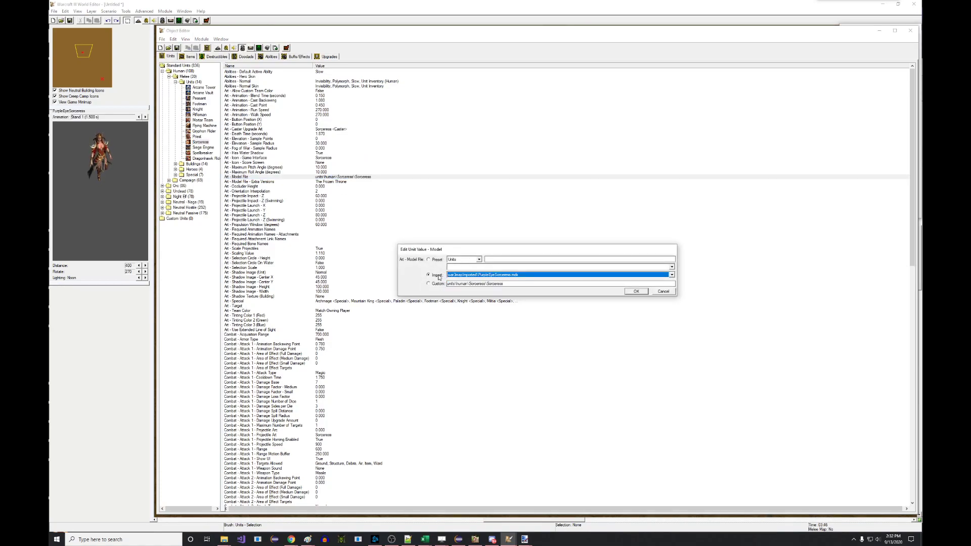
click(634, 293)
Return to the map and examine the placed Sorceress's eyes and gem glows up close from several angles.
click(136, 125)
right_drag(423, 182, 437, 215)
scroll(438, 218, up, 5)
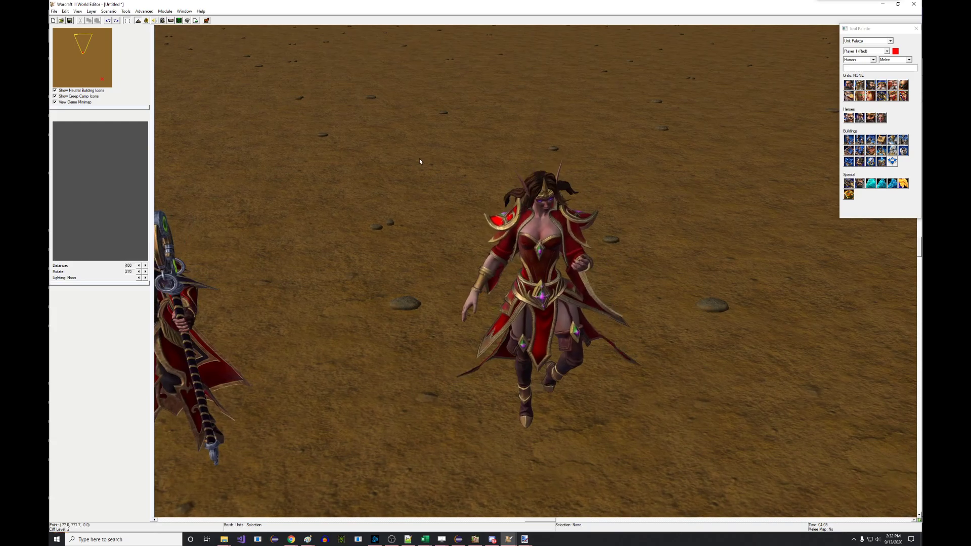
scroll(419, 160, up, 3)
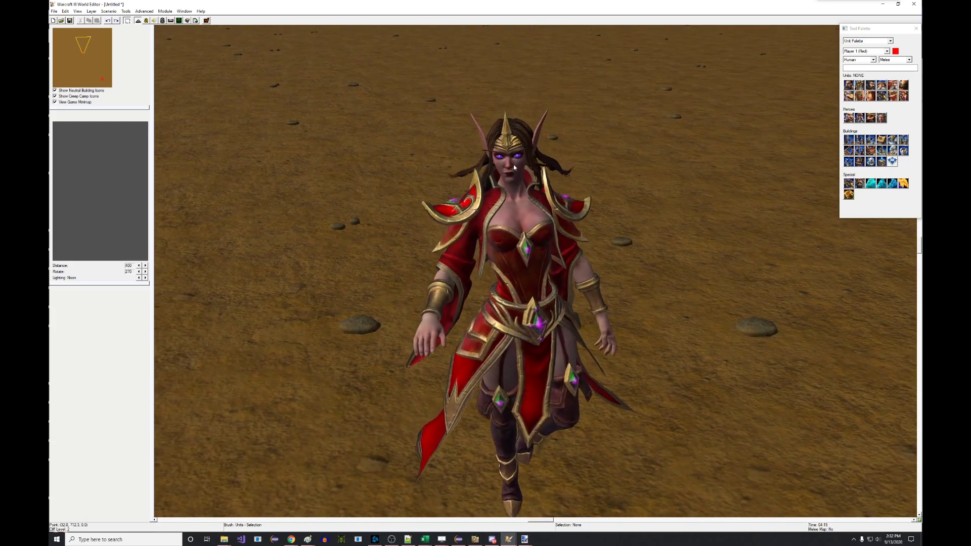
ctrl+right_drag(529, 204, 440, 177)
scroll(449, 208, up, 2)
scroll(449, 208, down, 1)
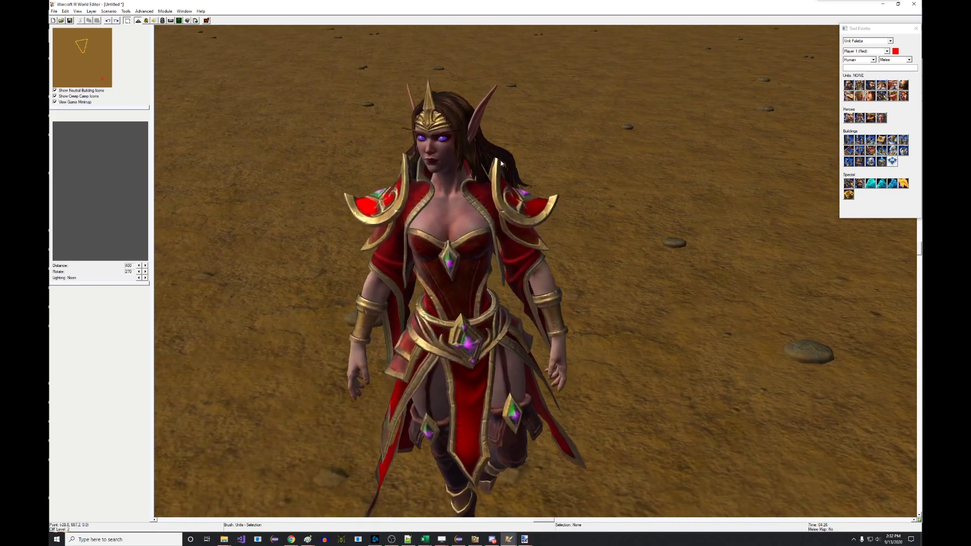
Set the map's time of day preference to Fixed - Midnight in the map properties.
right_drag(522, 121, 488, 116)
scroll(487, 116, down, 2)
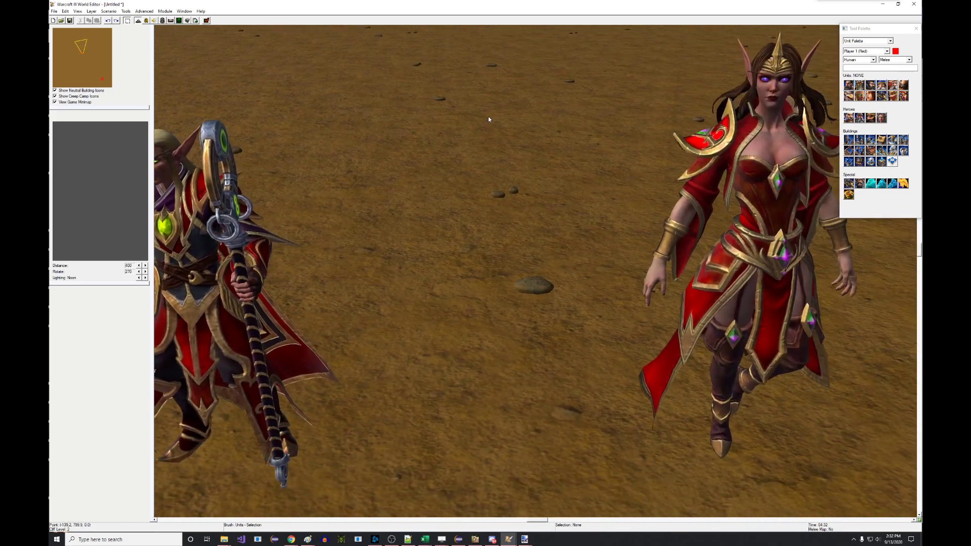
right_drag(628, 274, 551, 268)
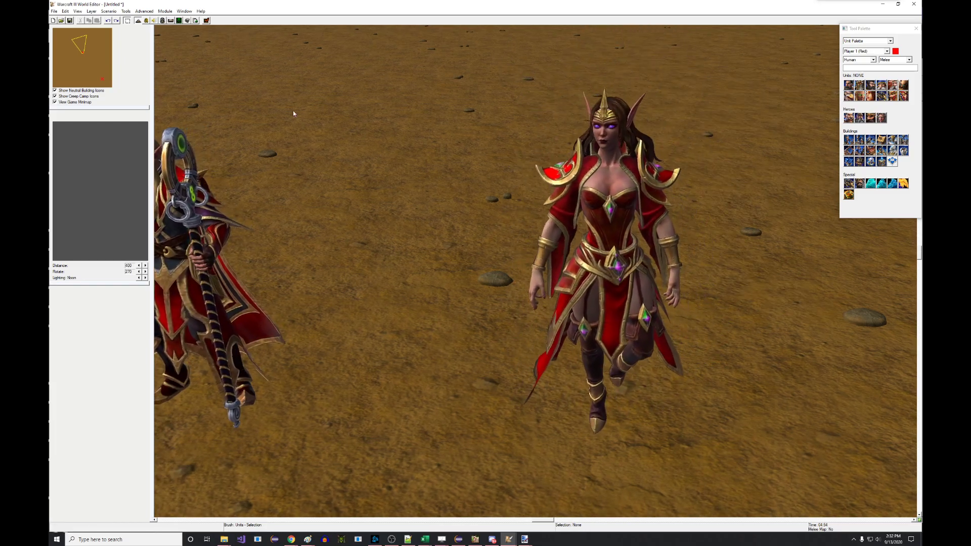
click(108, 11)
click(124, 49)
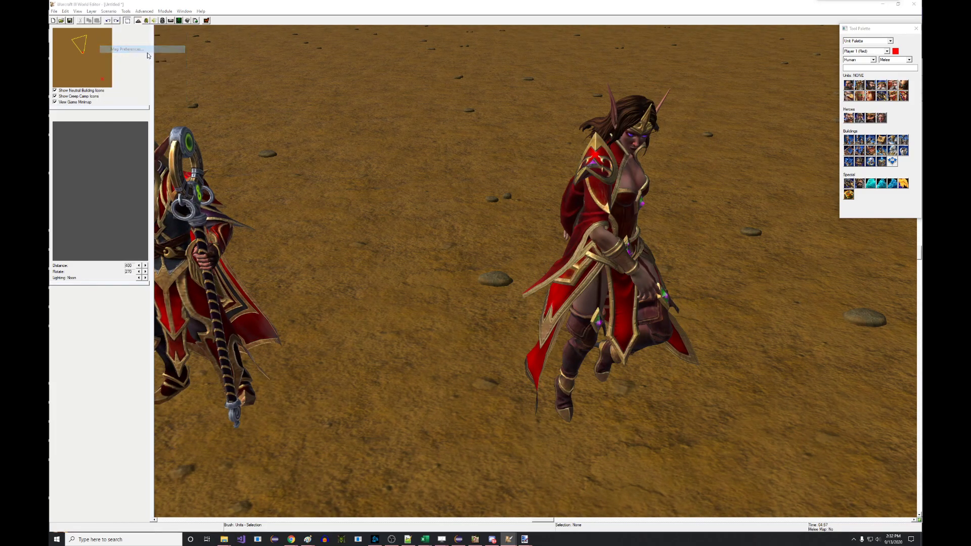
click(463, 203)
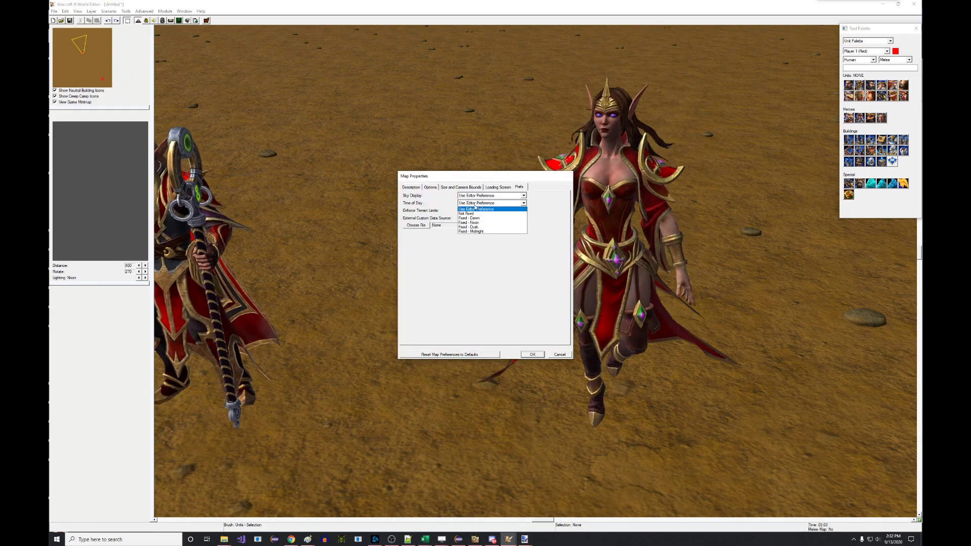
click(473, 230)
click(533, 354)
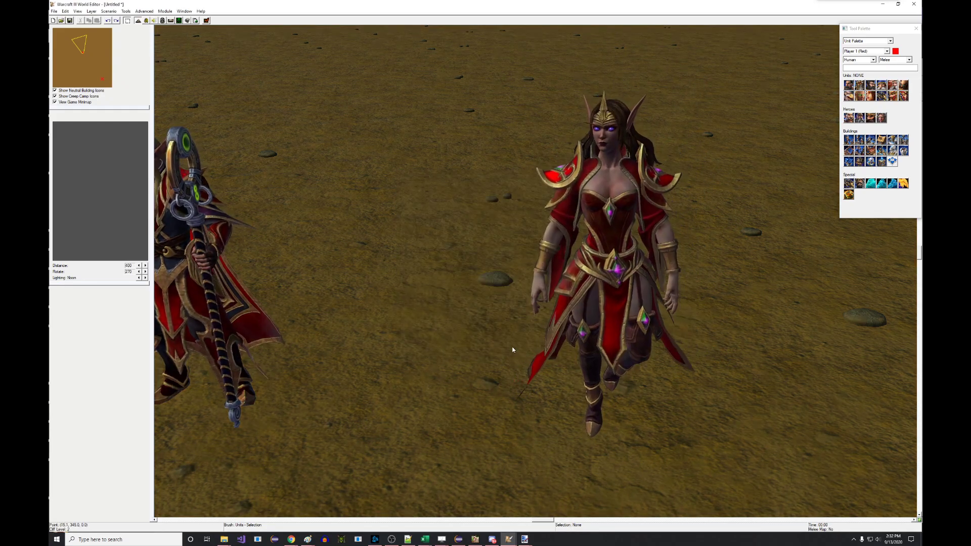
Examine the Sorceress and the staff-bearing elf beside her under midnight lighting from several distances and angles.
scroll(399, 284, down, 3)
ctrl+right_drag(362, 298, 432, 262)
scroll(357, 255, down, 2)
ctrl+right_drag(353, 255, 498, 172)
key(ctrl+shift+c)
scroll(449, 235, up, 4)
scroll(425, 208, up, 2)
scroll(452, 179, up, 3)
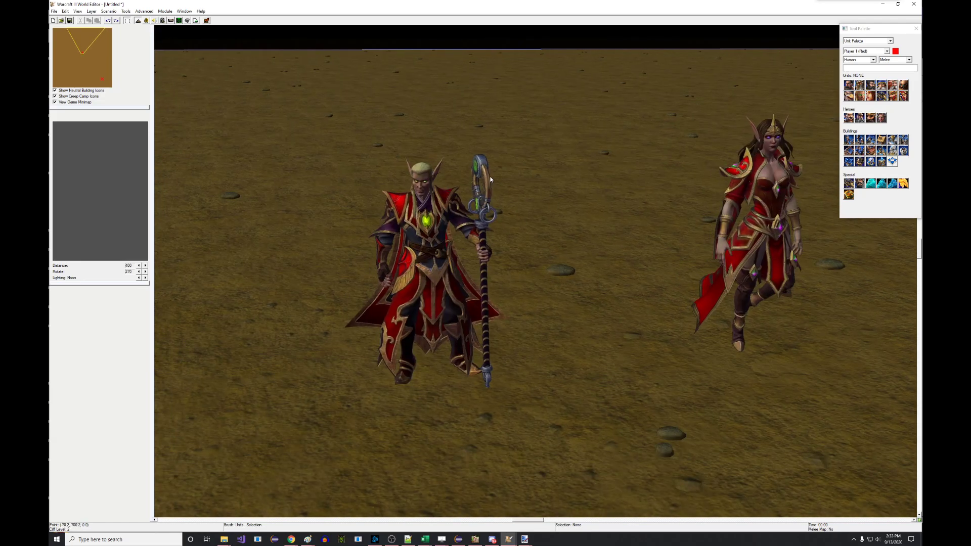
key(ctrl+shift+c)
Test the map in the game, continue playing past the victory dialog, and inspect the selected Sorceress up close with her portrait.
click(179, 21)
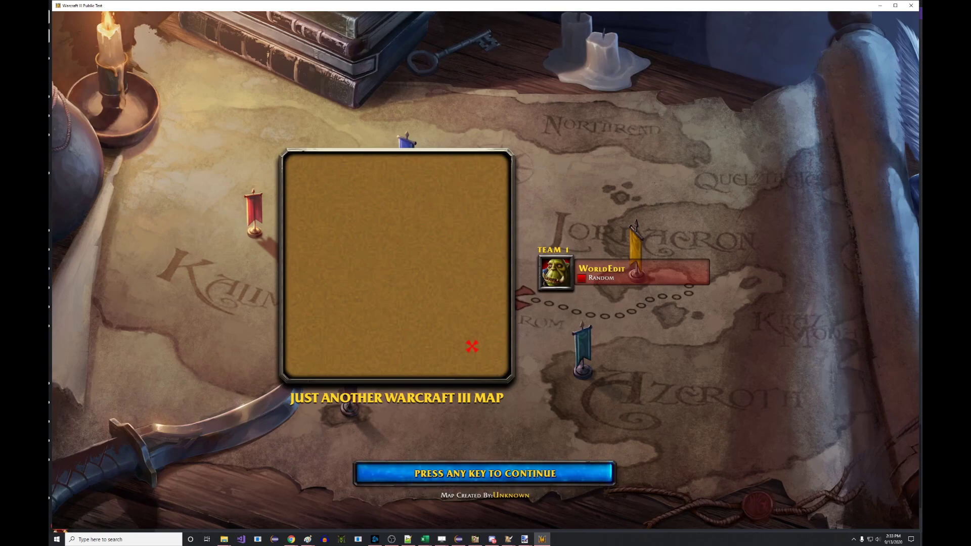
key(space)
click(210, 466)
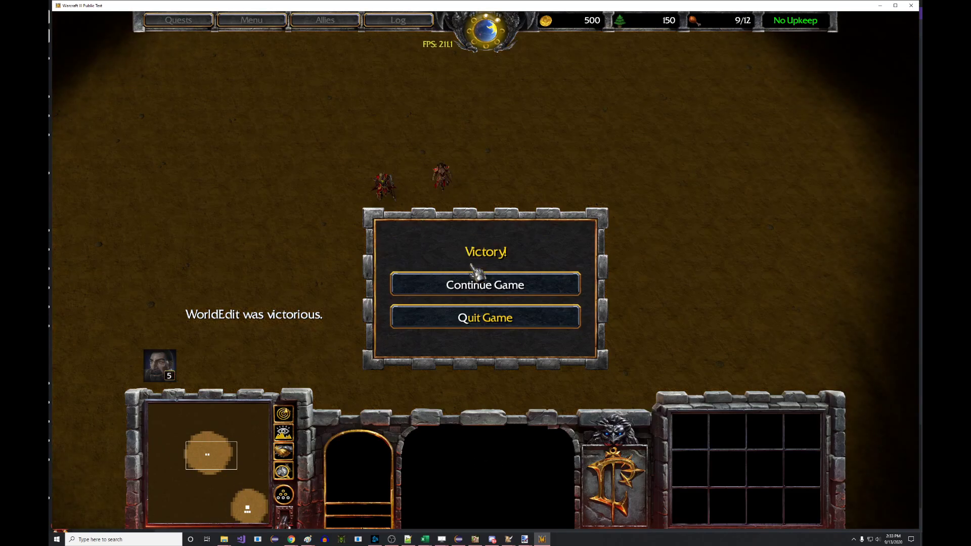
click(468, 273)
click(441, 177)
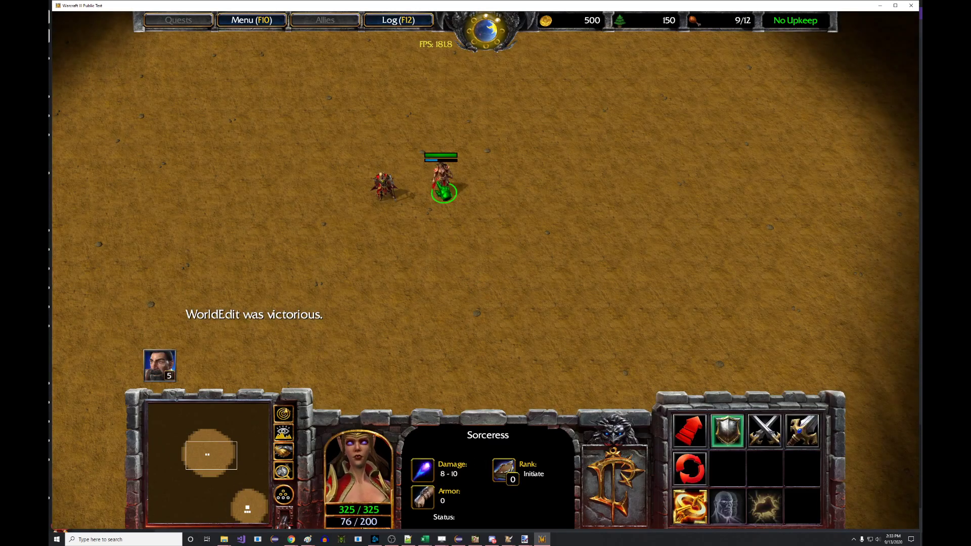
scroll(389, 271, up, 5)
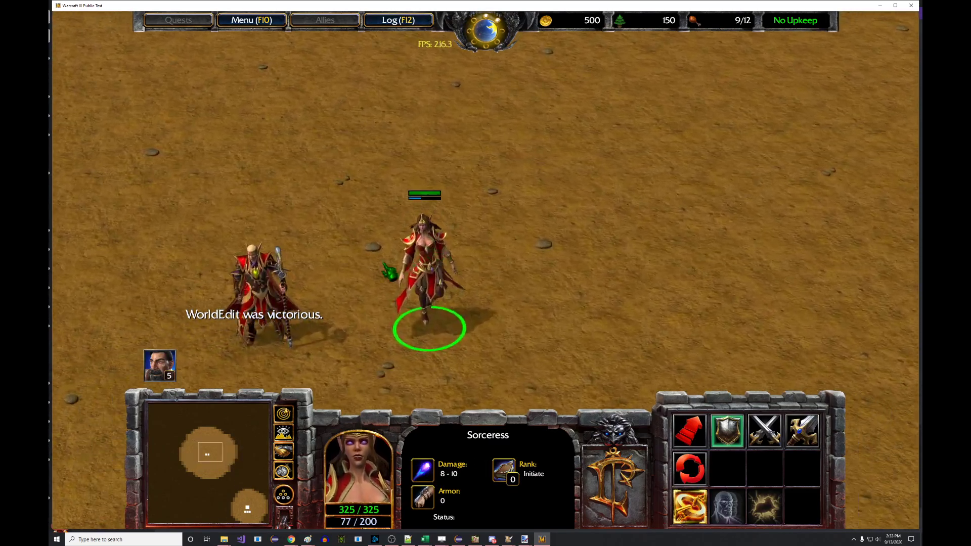
scroll(389, 271, up, 5)
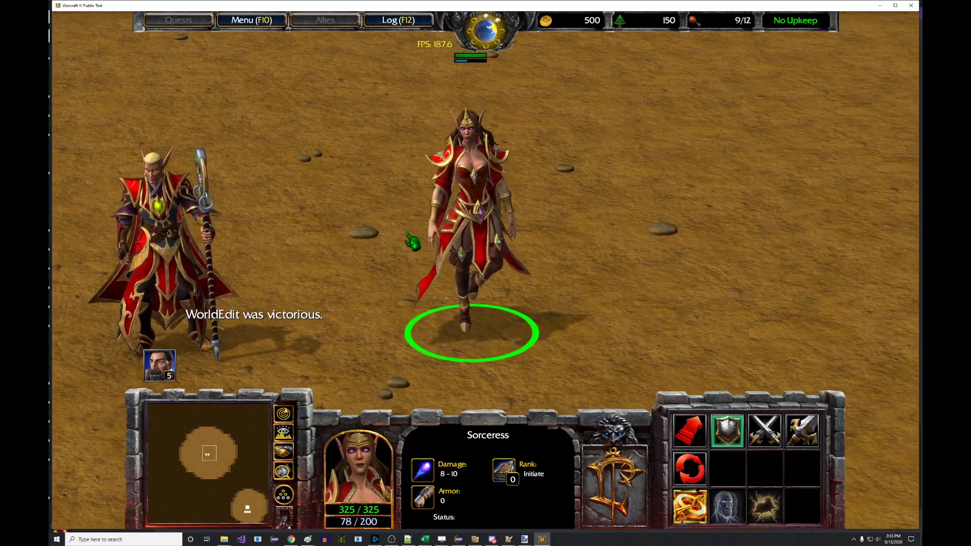
Check the neighbouring elf unit and the Sorceress once more, and exit the test game.
click(268, 253)
click(472, 227)
key(alt+x)
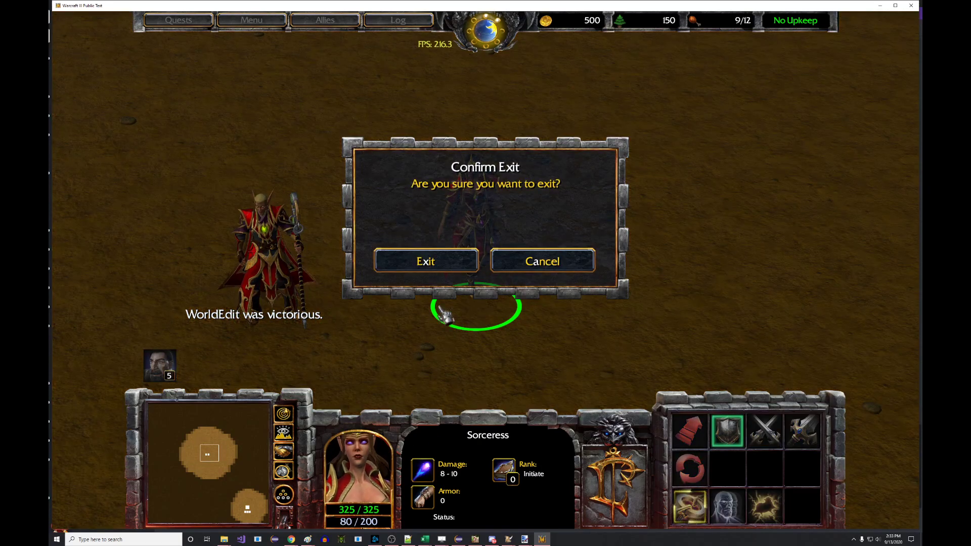
click(440, 268)
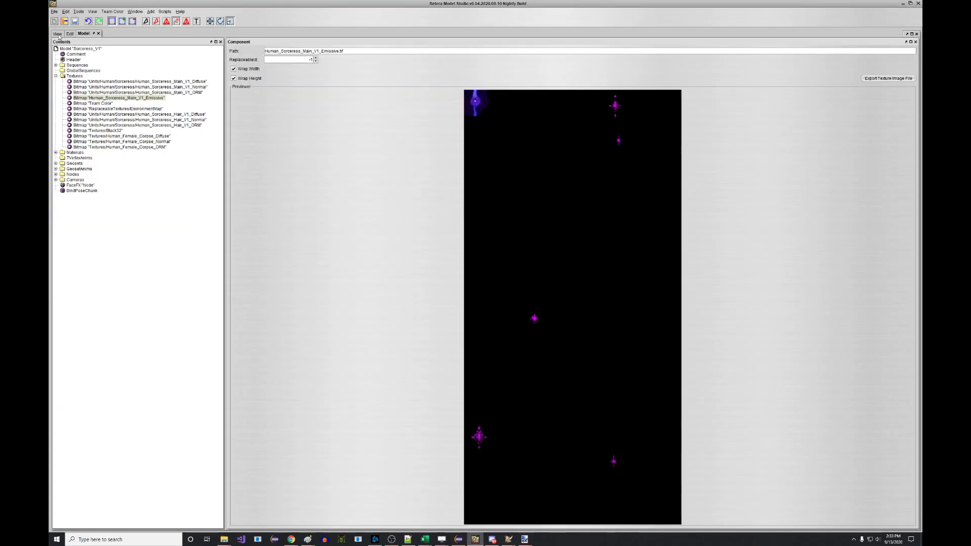
Switch to Retera Model Studio and open sorceress_v1_portrait.mdx from the sorceress folder of the game data.
click(58, 34)
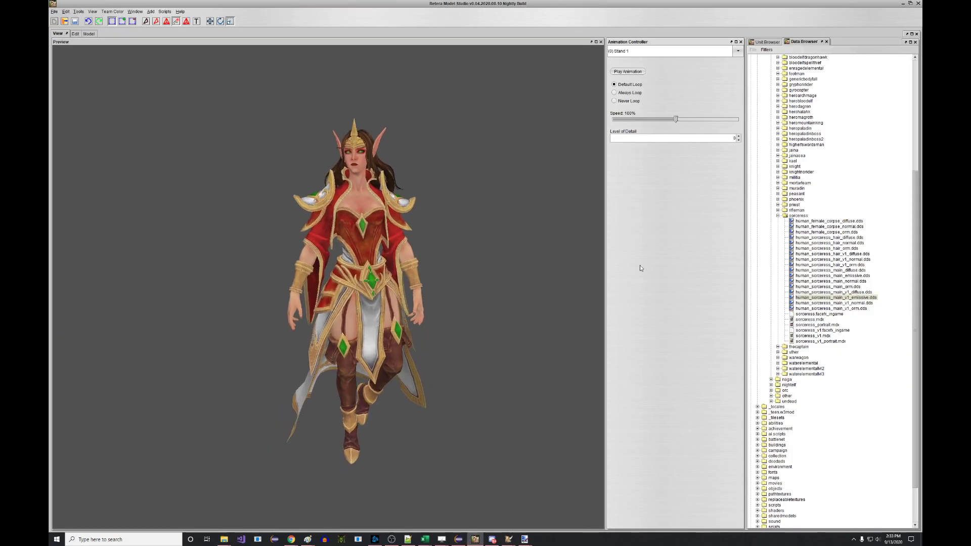
click(820, 342)
double_click(820, 342)
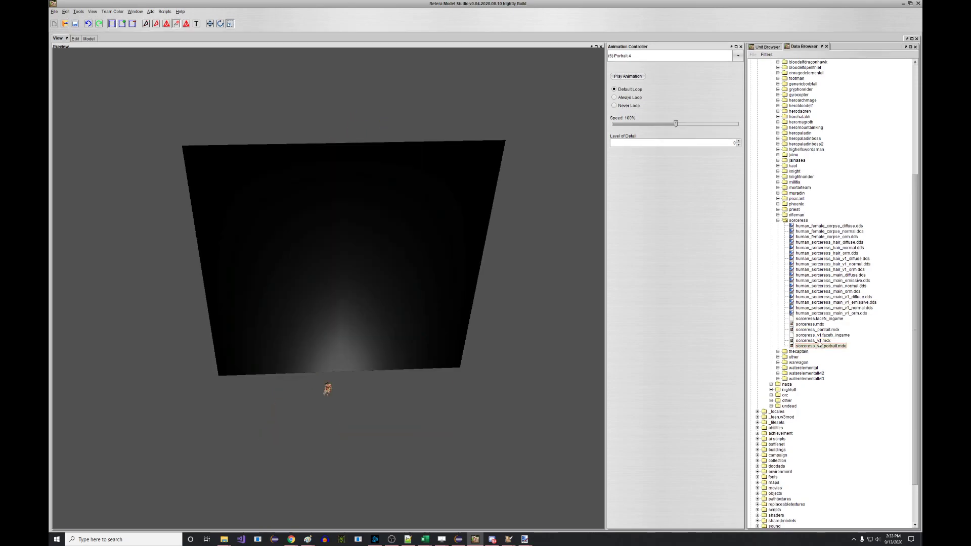
Examine the portrait model's face and eyes up close in the preview.
scroll(318, 338, up, 5)
drag(311, 326, 290, 282)
scroll(315, 282, up, 6)
scroll(322, 278, up, 4)
scroll(296, 281, up, 3)
scroll(299, 275, up, 4)
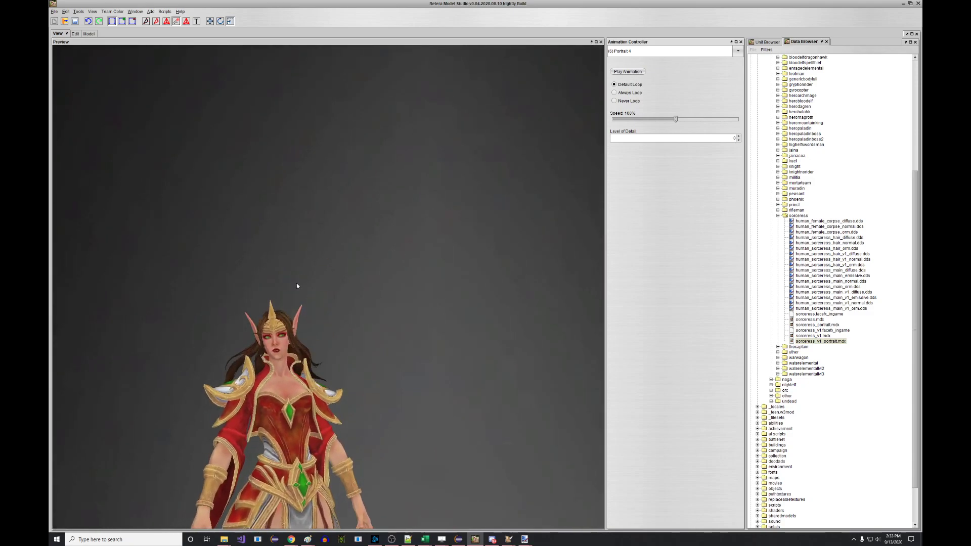
scroll(172, 223, up, 4)
mouse_move(173, 223)
mouse_down()
mouse_move(161, 226)
mouse_move(174, 217)
mouse_up()
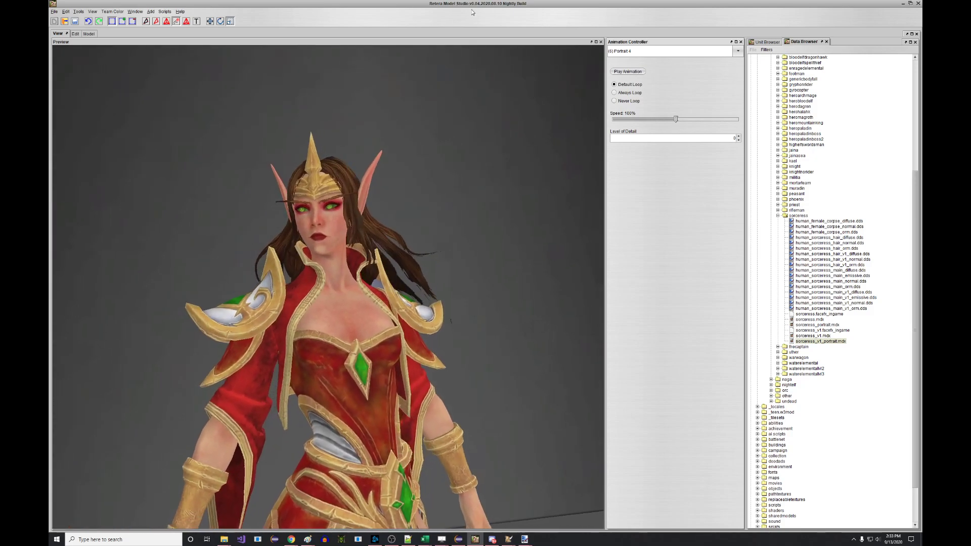
drag(424, 107, 416, 120)
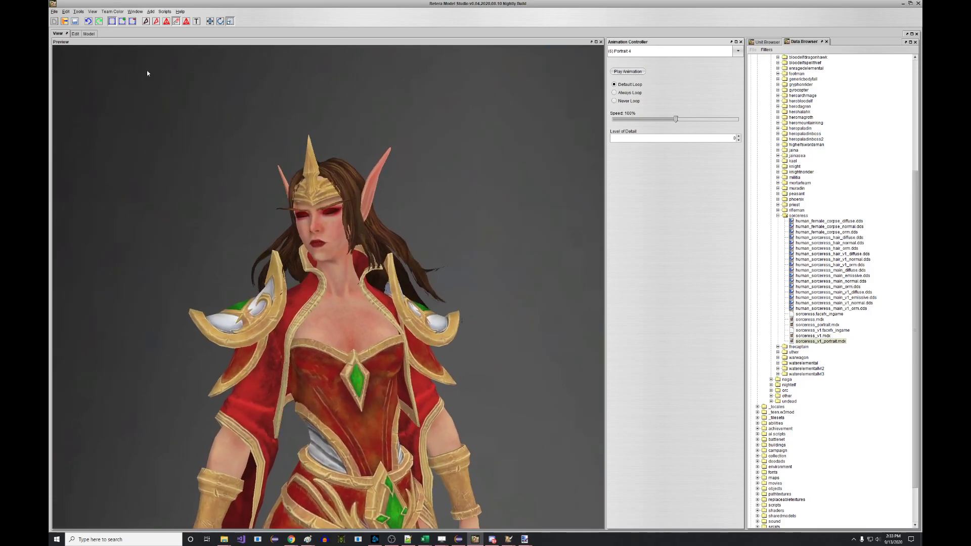
Shorten the portrait model's emissive bitmap path to Human_Sorceress_Main_V1_Emissive.tif, removing the Units/Human/Sorceress folder prefix.
click(90, 34)
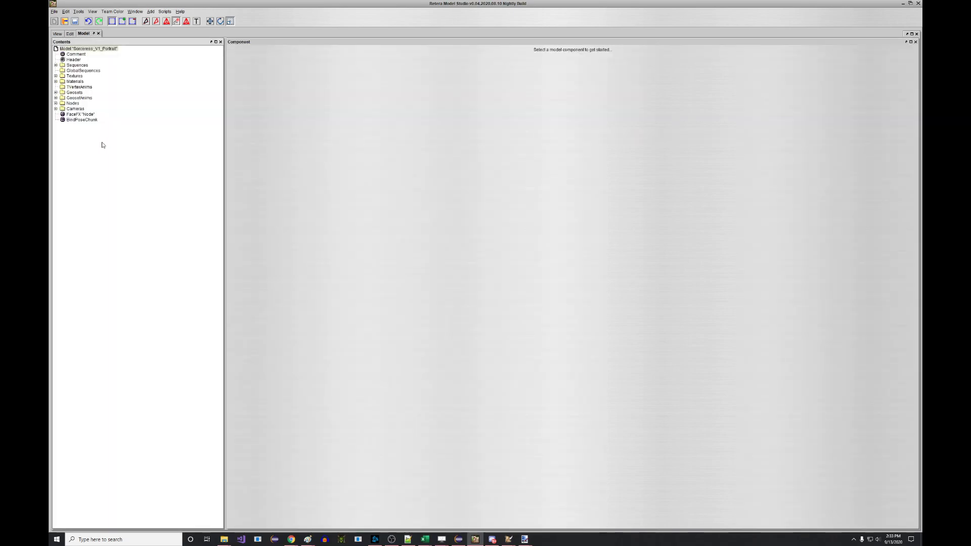
click(56, 76)
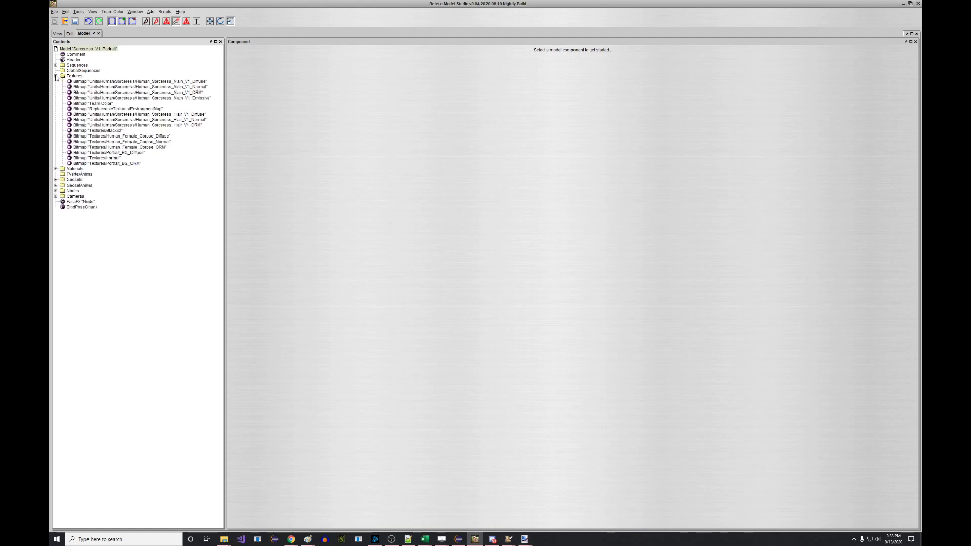
click(126, 98)
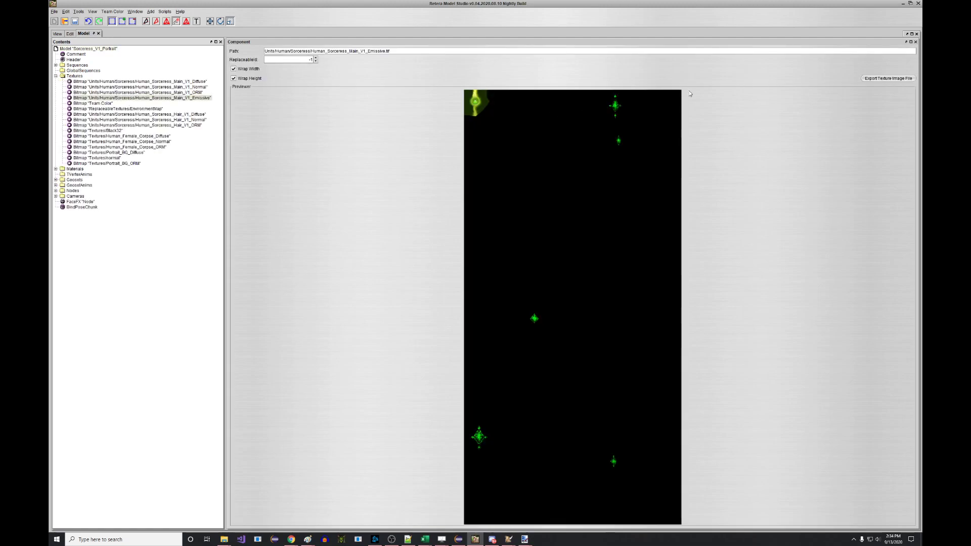
double_click(310, 51)
drag(310, 51, 227, 51)
key(BackSpace)
key(Return)
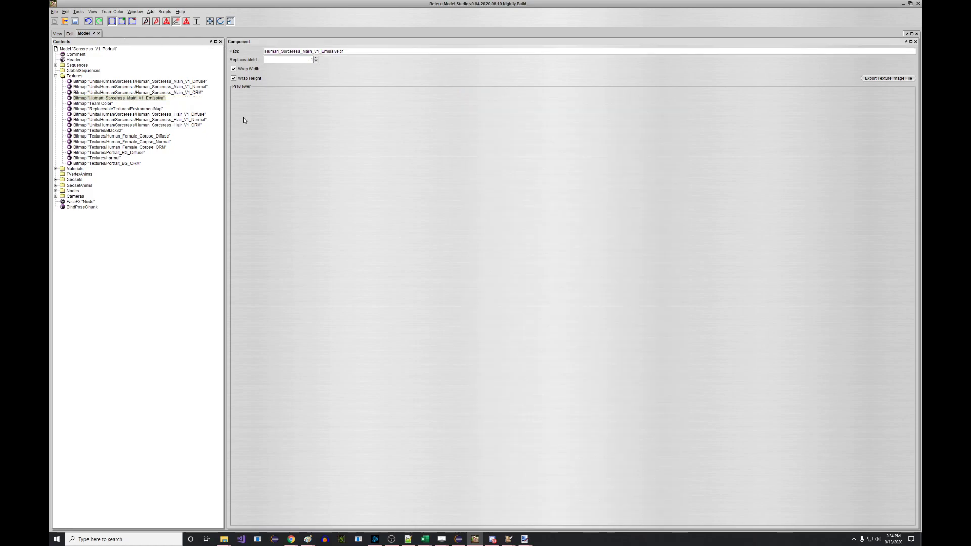
Save the portrait model as PurpleEyeSorceress_Portrait.mdx in the PurpleEyeSorceress folder and check that its emissive texture loads.
click(54, 11)
click(69, 66)
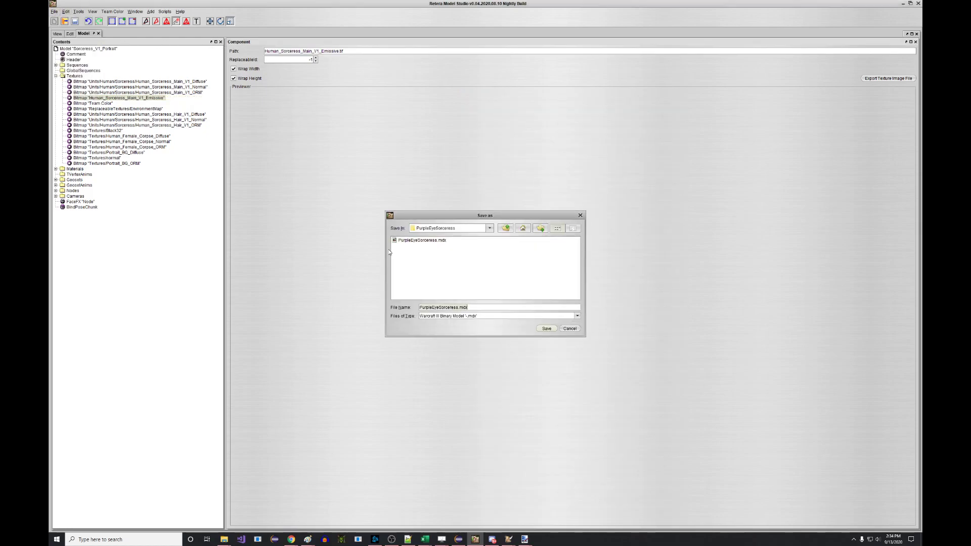
click(458, 306)
key(Return)
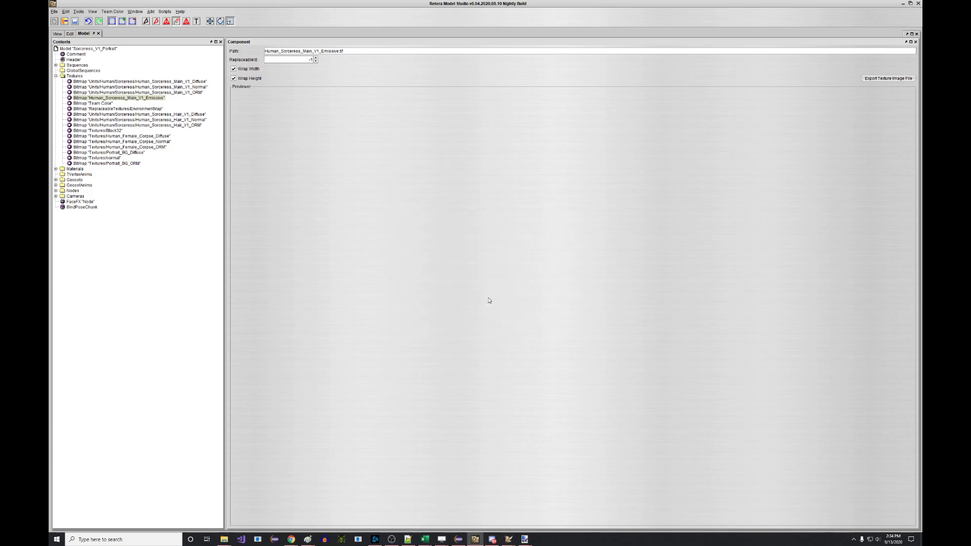
click(147, 100)
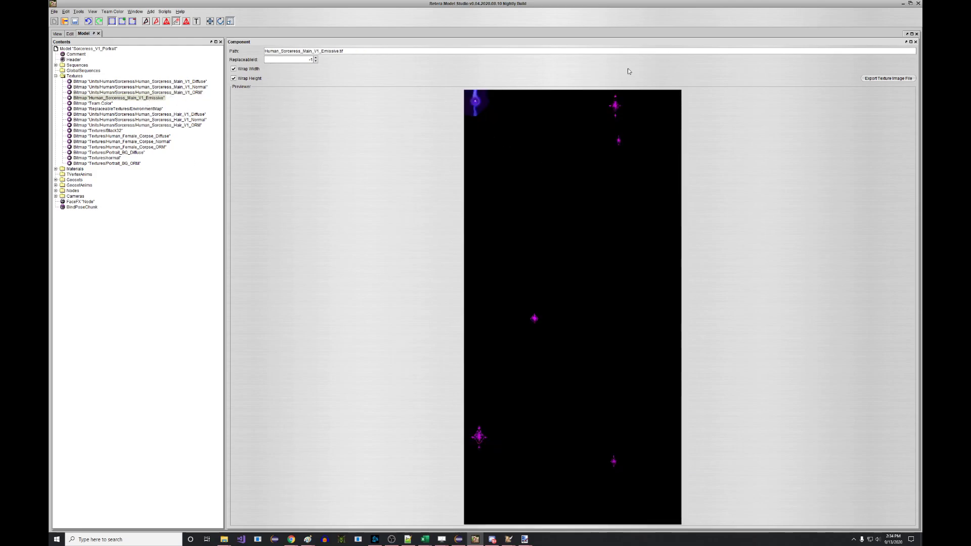
click(903, 4)
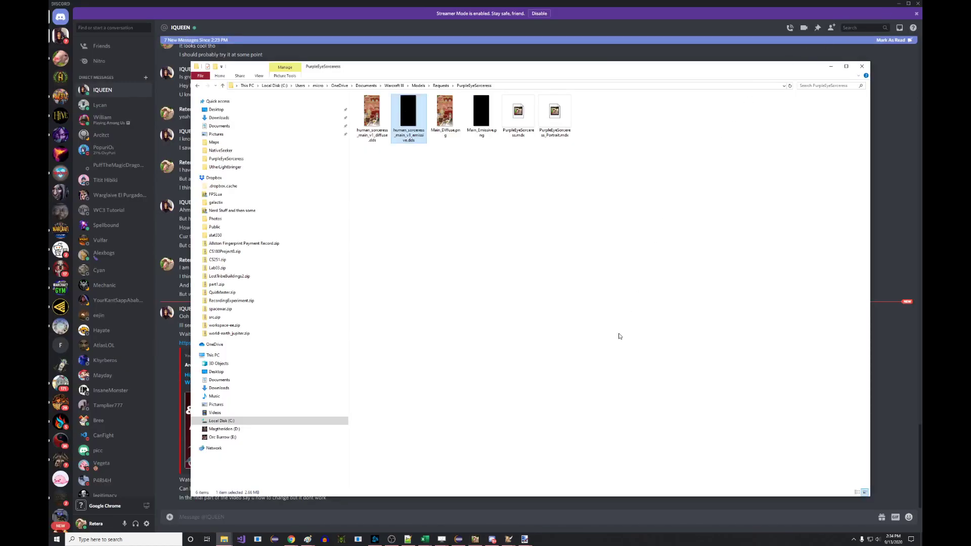
Switch to World Editor, import PurpleEyeSorceress_Portrait.mdx in the Asset Manager, and save the map, keeping its default name.
mouse_move(507, 542)
click(432, 503)
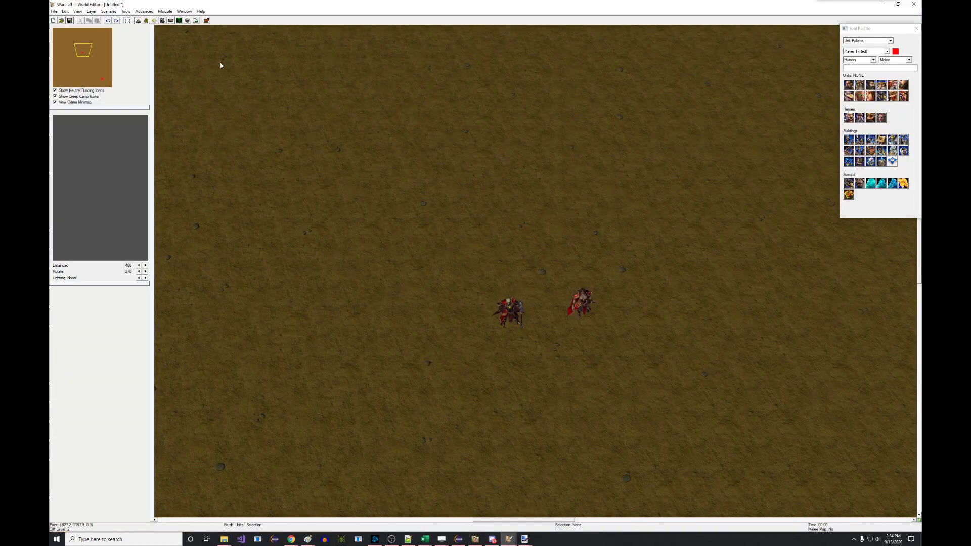
click(196, 21)
click(140, 81)
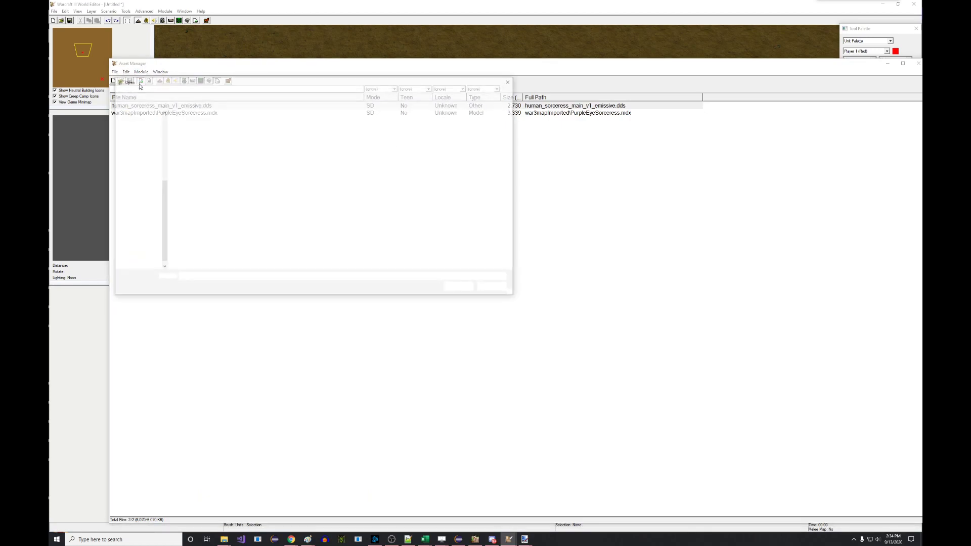
double_click(382, 130)
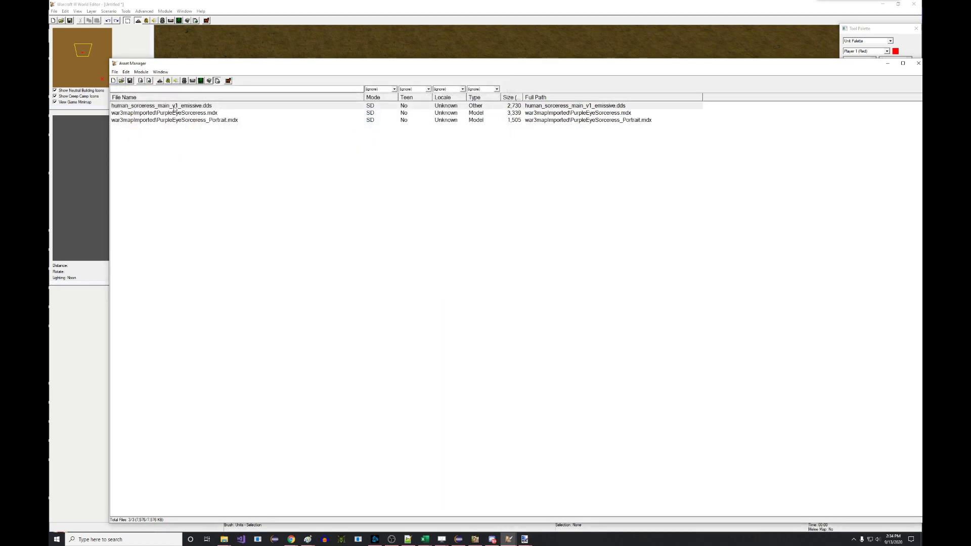
click(132, 83)
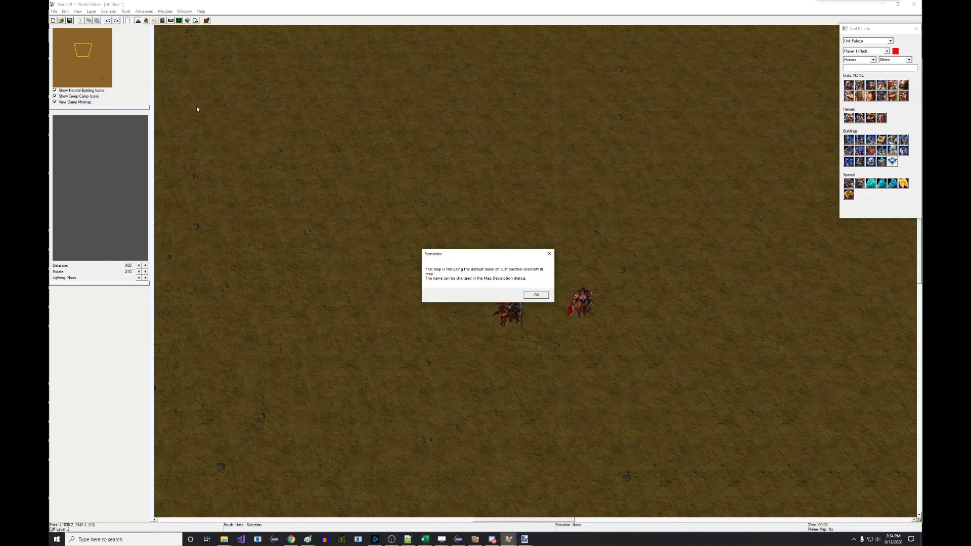
key(Return)
click(430, 225)
Test the map again, continue past the victory dialog, and select the Sorceress to inspect her new portrait.
click(206, 21)
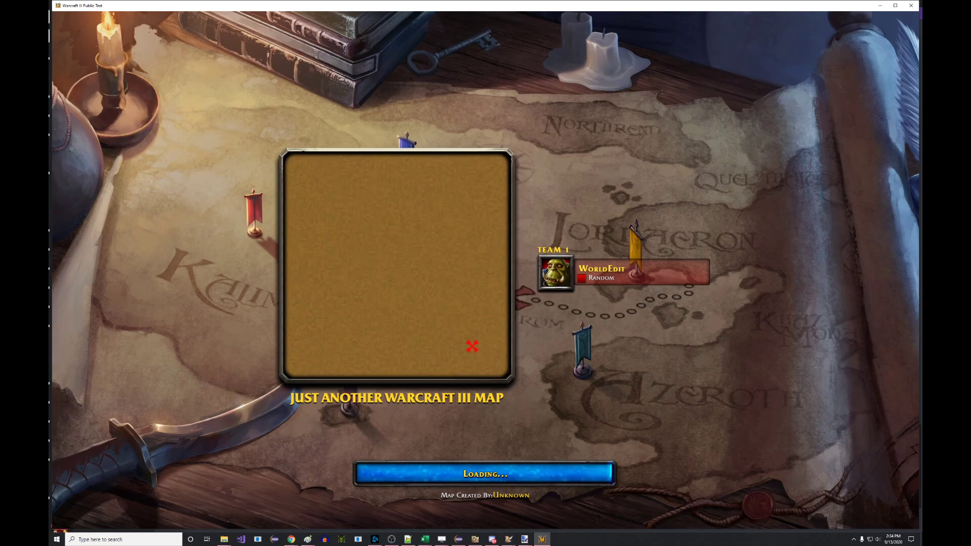
key(space)
drag(204, 459, 215, 450)
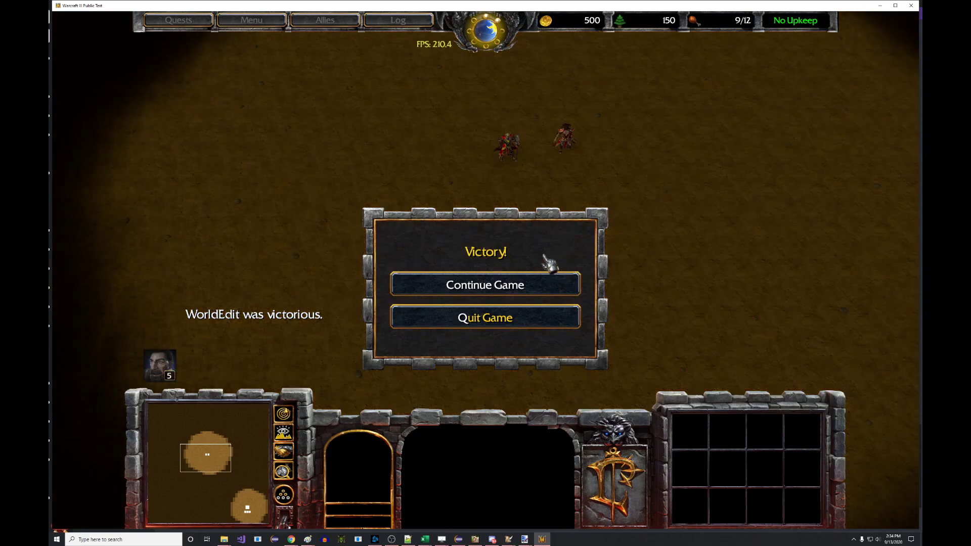
click(531, 280)
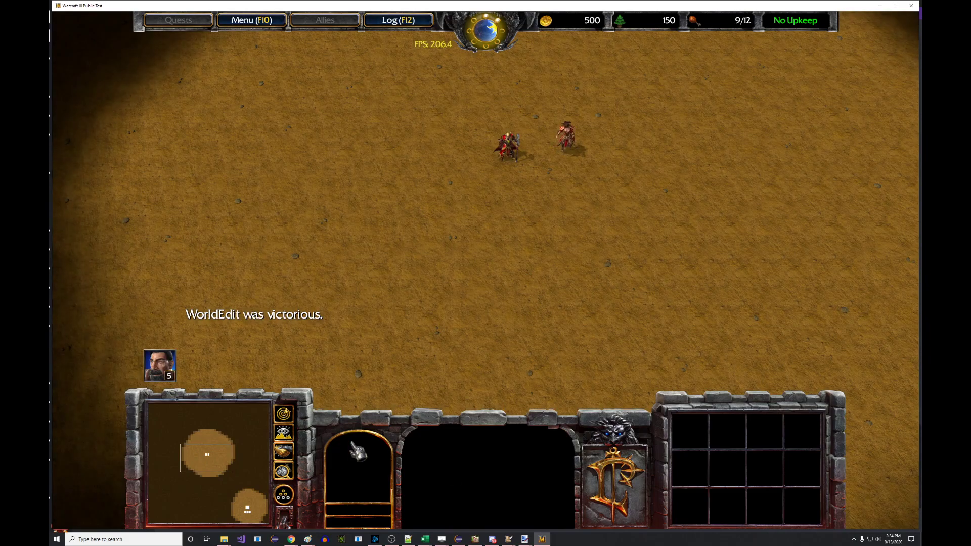
click(567, 138)
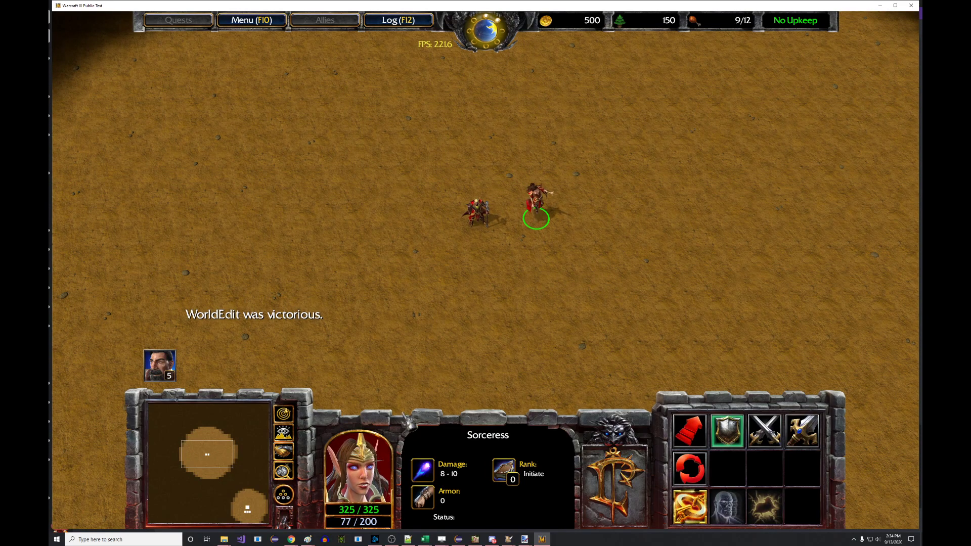
scroll(526, 316, up, 4)
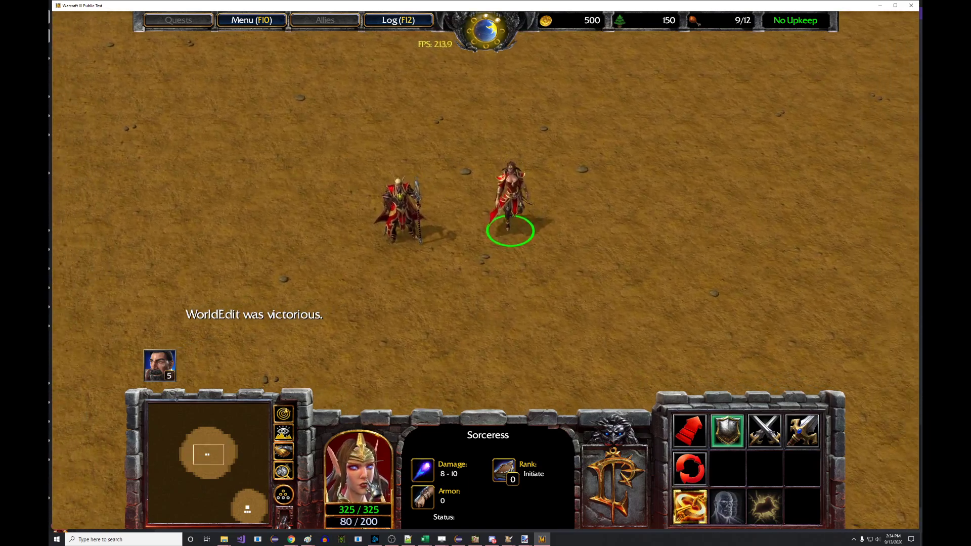
Examine the Sorceress model and her portrait up close in the running game, ordering her to move a short distance.
click(406, 222)
click(510, 225)
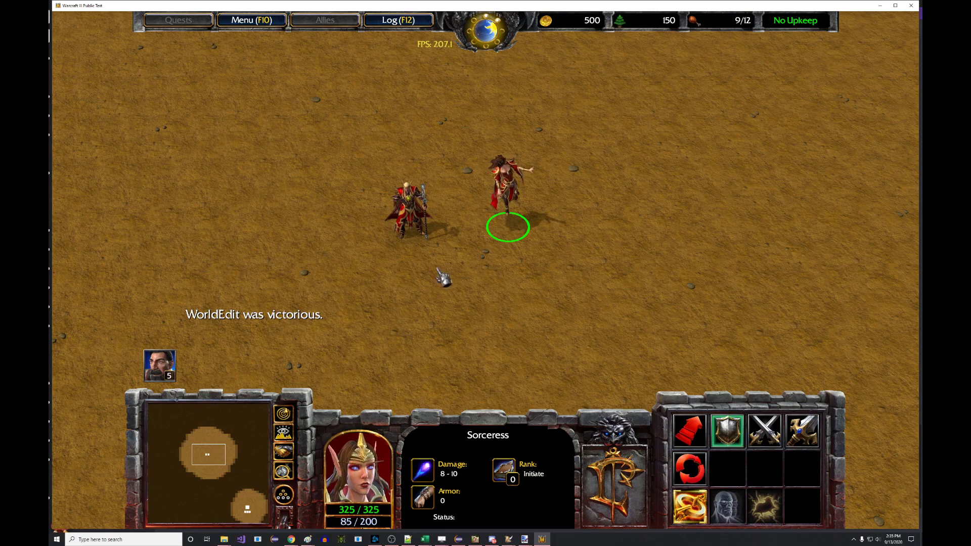
scroll(429, 283, up, 5)
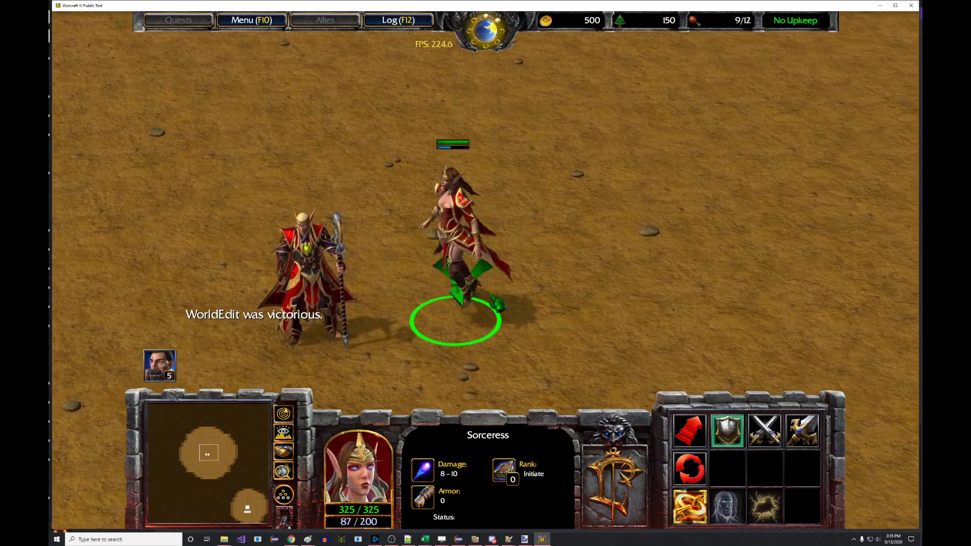
right_click(526, 309)
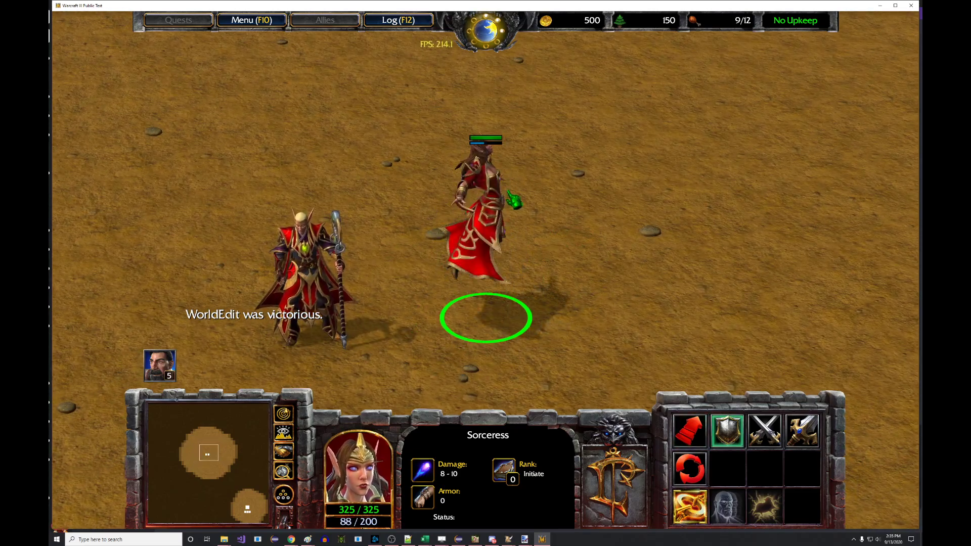
scroll(479, 312, down, 5)
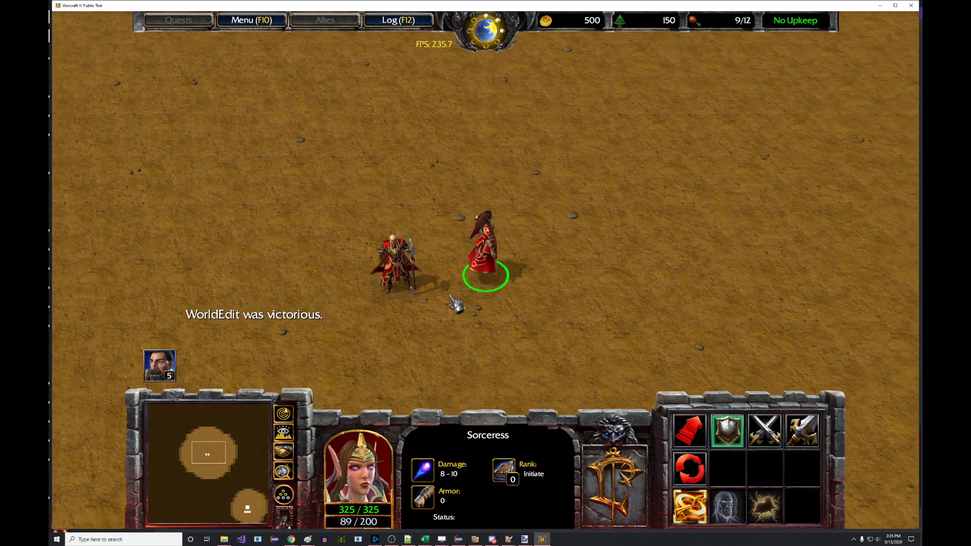
Exit the test game and confirm leaving.
click(269, 23)
click(493, 285)
click(498, 194)
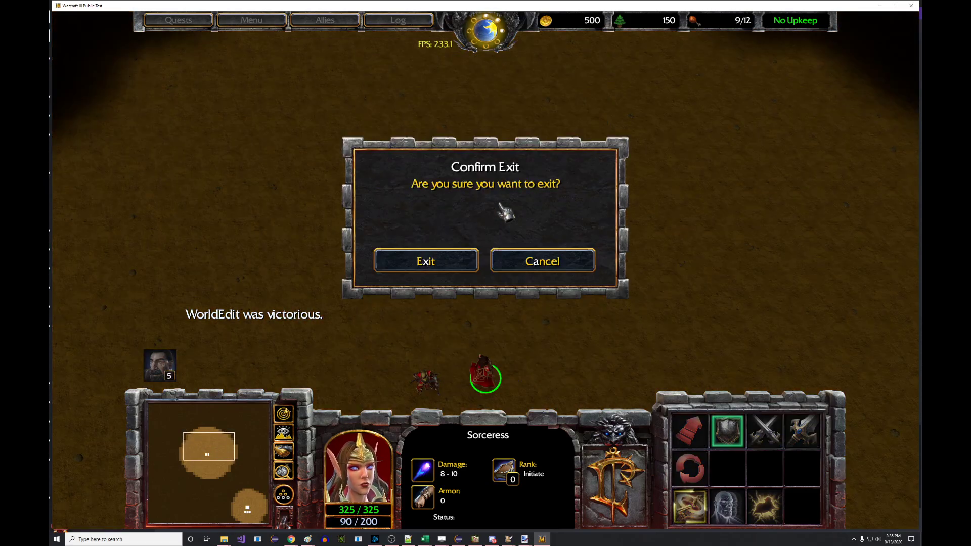
click(464, 258)
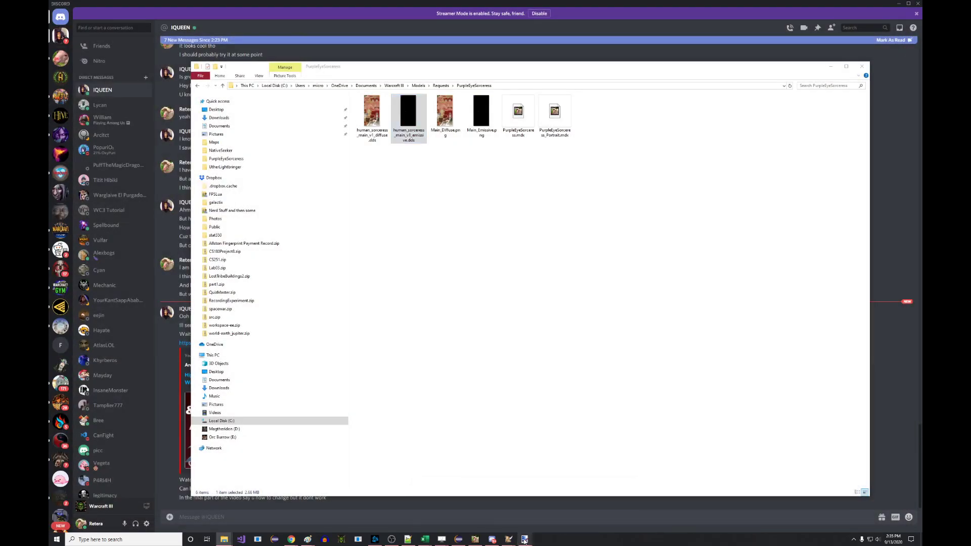
Switch to the PurpleEyeSorceress folder in File Explorer and open human_sorceress_main_v1_diffuse.dds in paint.net.
mouse_move(525, 539)
click(539, 509)
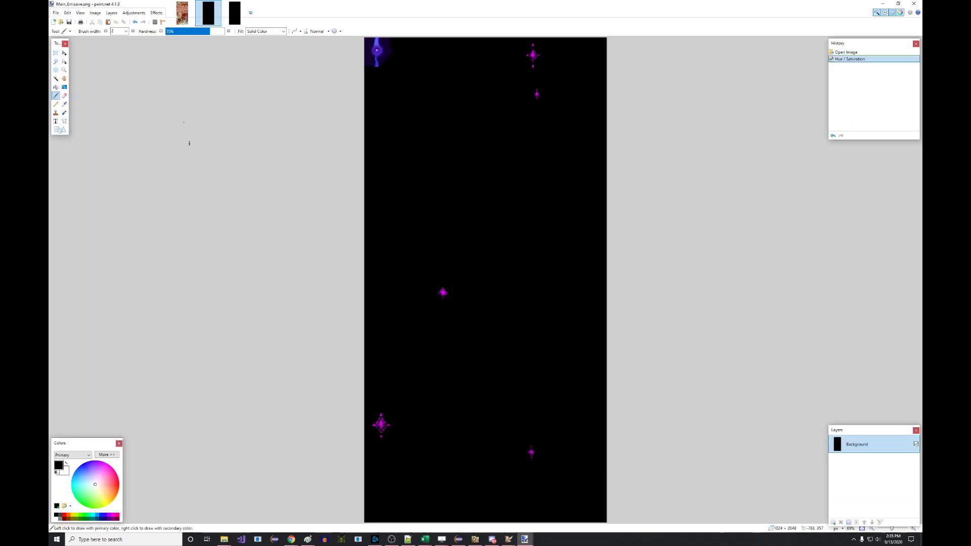
mouse_move(221, 540)
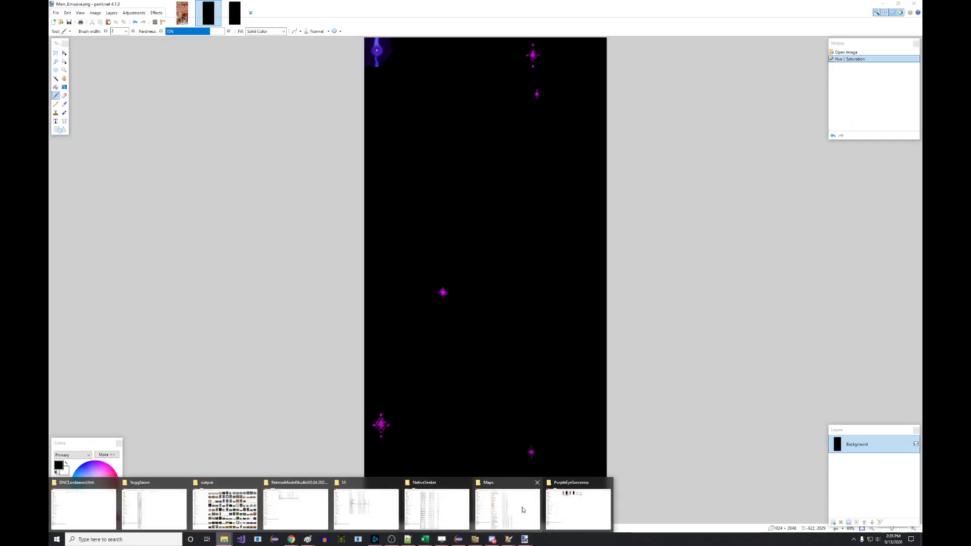
click(570, 499)
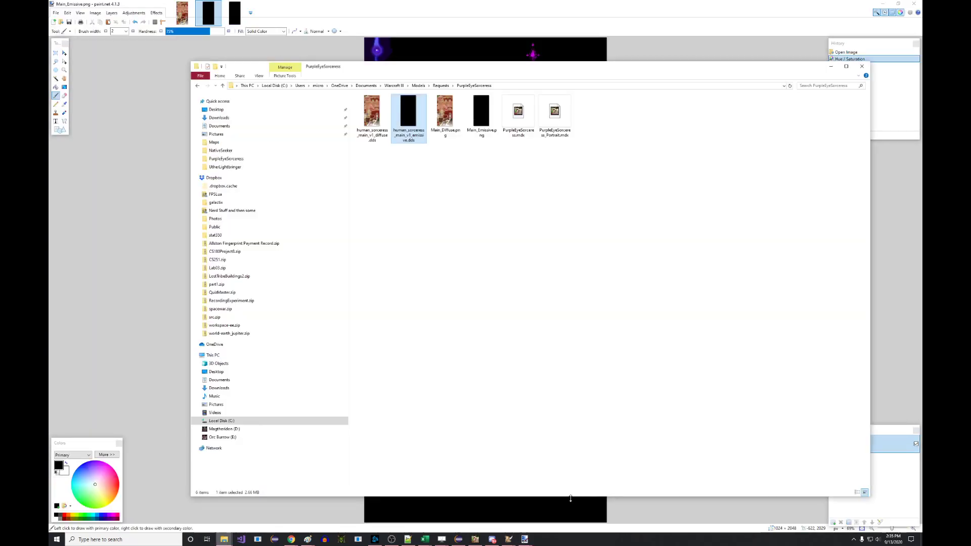
click(478, 111)
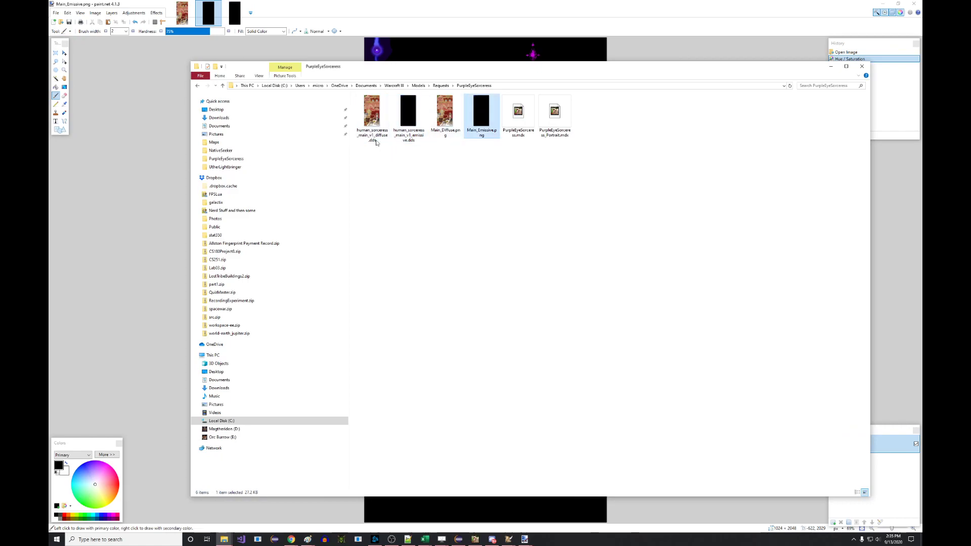
click(368, 128)
double_click(373, 116)
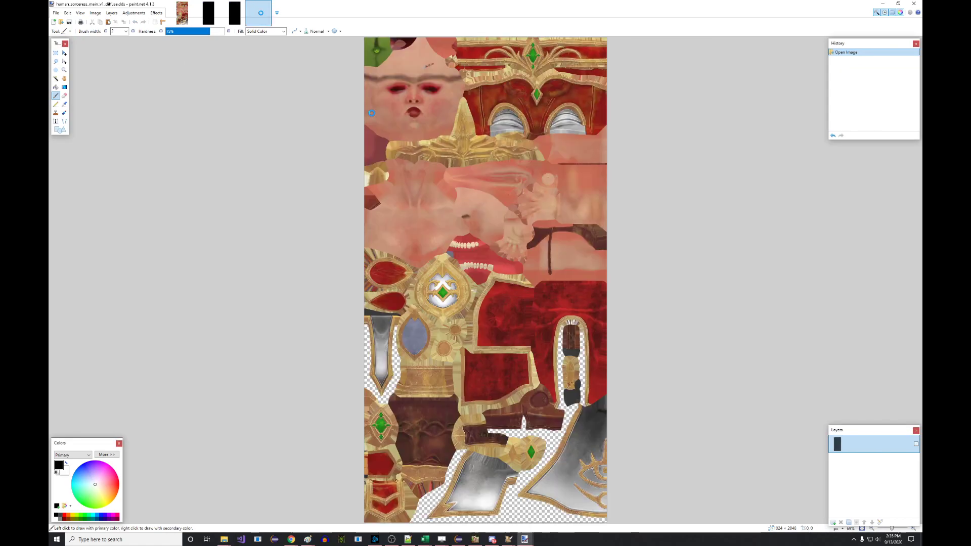
Select the green eye patch in the texture's upper-left corner with the Magic Wand at 34% tolerance, filling its gaps with Lasso Select.
click(56, 79)
click(380, 55)
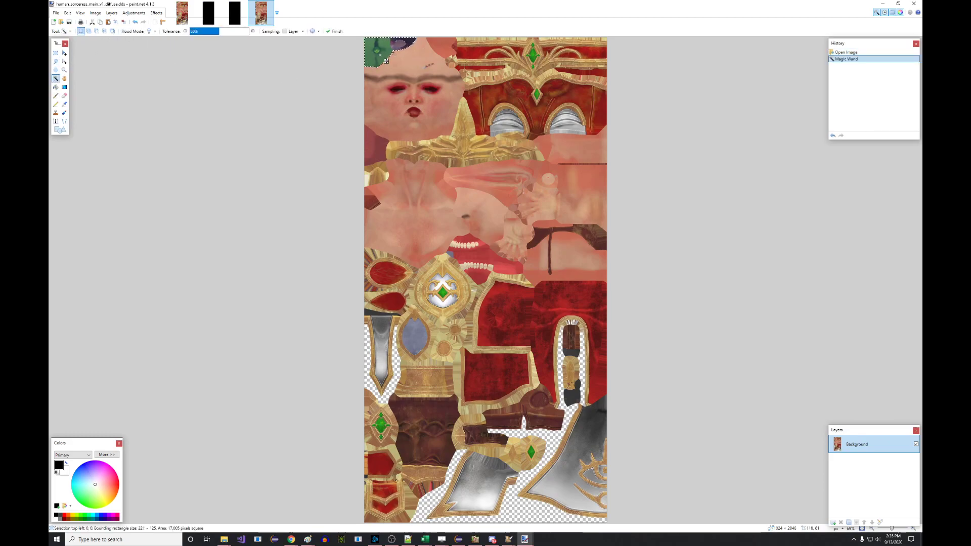
drag(216, 33, 211, 36)
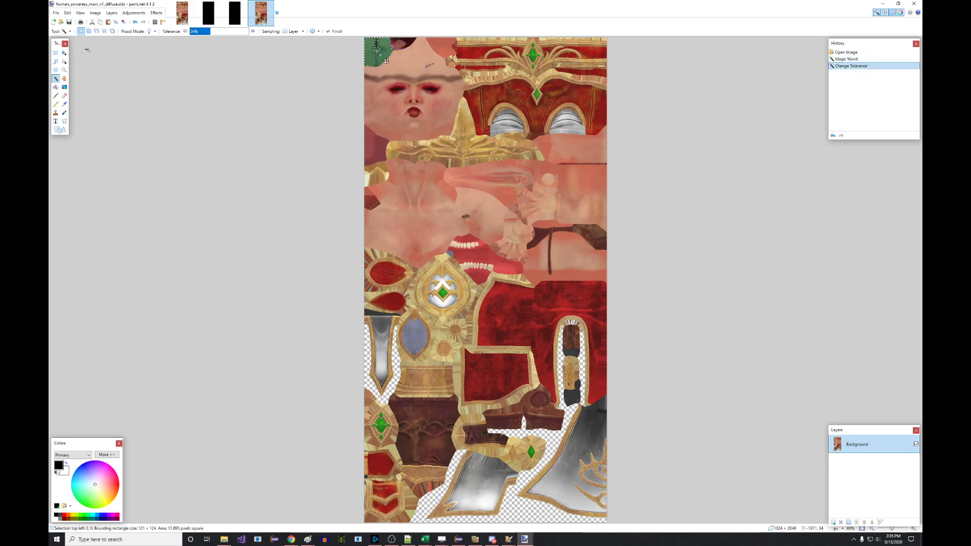
click(56, 61)
mouse_move(375, 50)
mouse_down()
mouse_move(380, 60)
mouse_move(367, 37)
mouse_up()
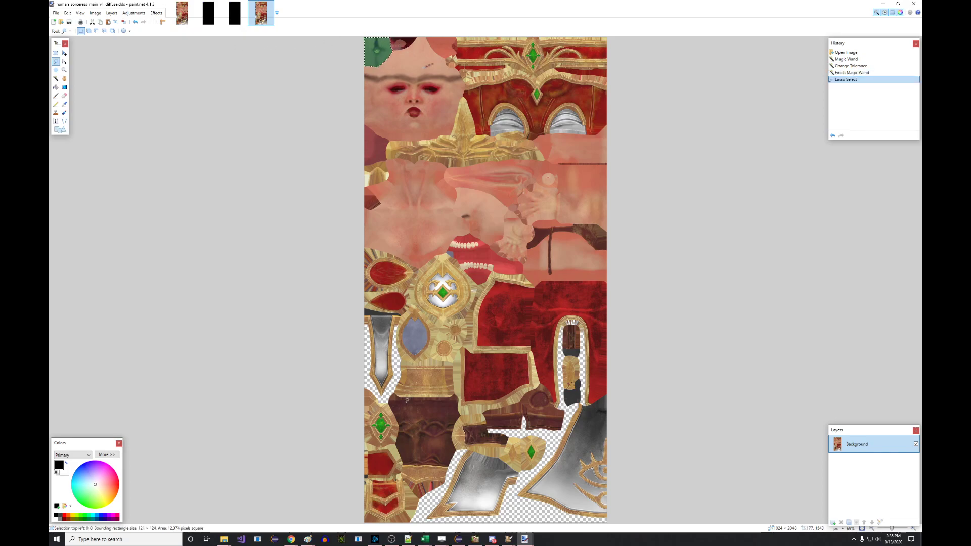
Add the large lower-left green gem, the small lower-right gem and the chest pendant gem to the Magic Wand selection.
click(59, 79)
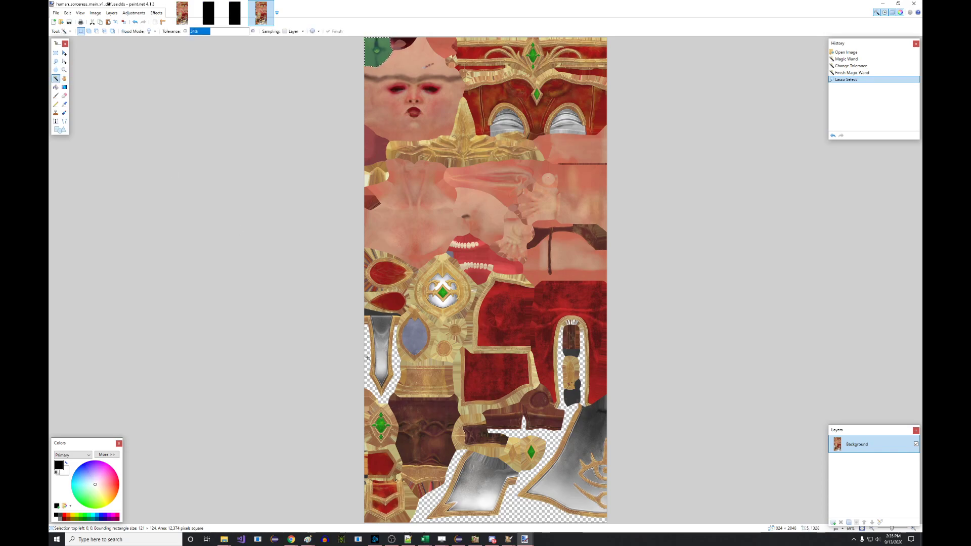
ctrl+click(382, 424)
ctrl+click(532, 452)
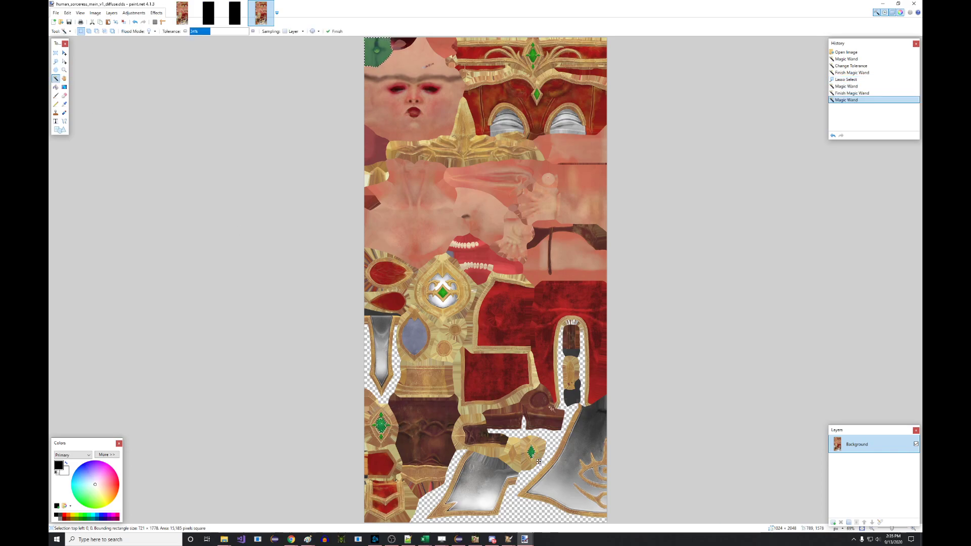
ctrl+click(536, 92)
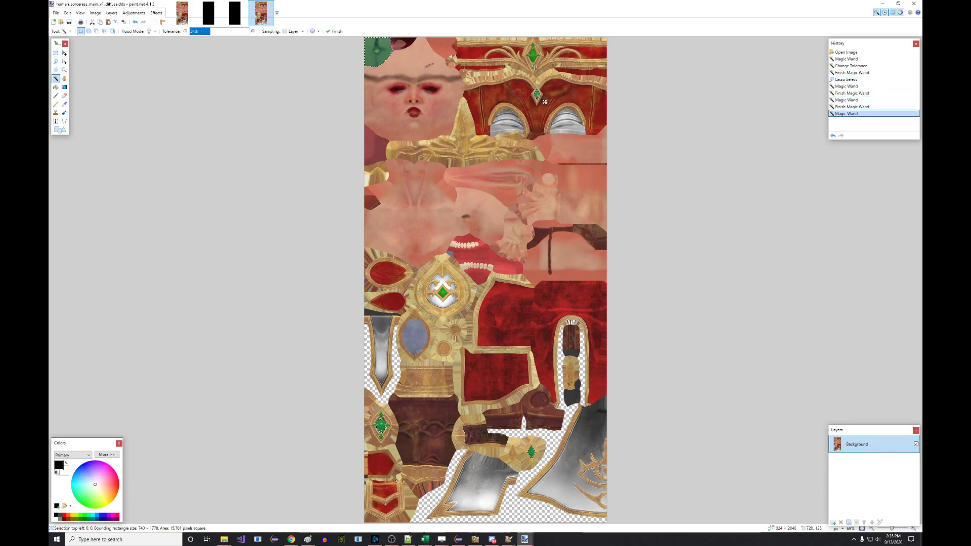
Add the cluster of green gems in the gold ornament above the pendant to the selection, undoing the misplaced additions.
ctrl+click(539, 66)
key(ctrl+z)
ctrl+click(535, 68)
key(ctrl+z)
ctrl+click(533, 66)
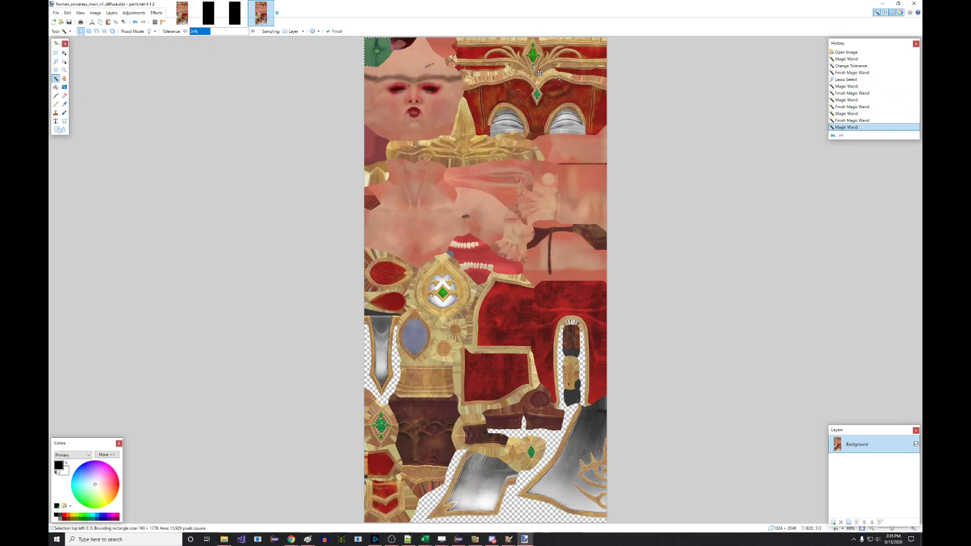
ctrl+click(540, 62)
ctrl+click(539, 52)
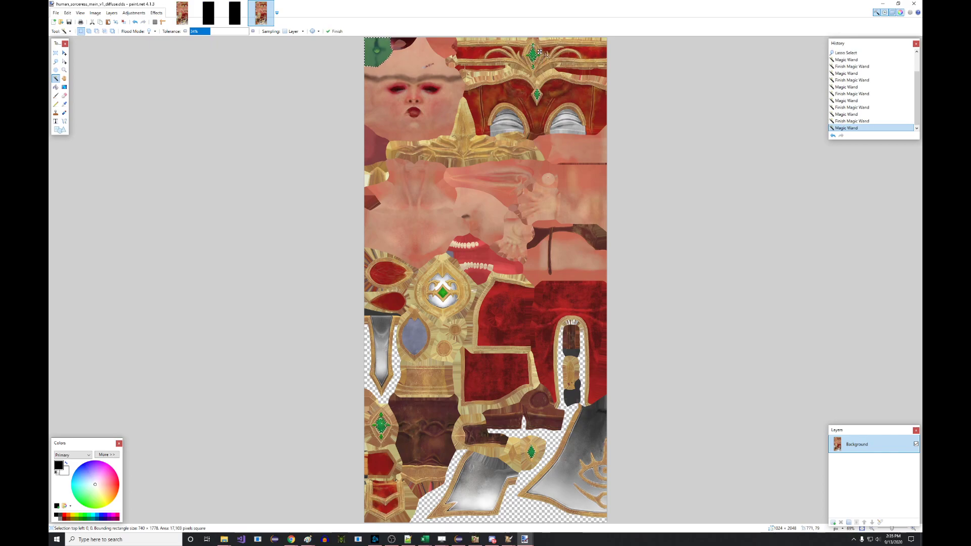
ctrl+click(540, 56)
ctrl+scroll(540, 56, up, 8)
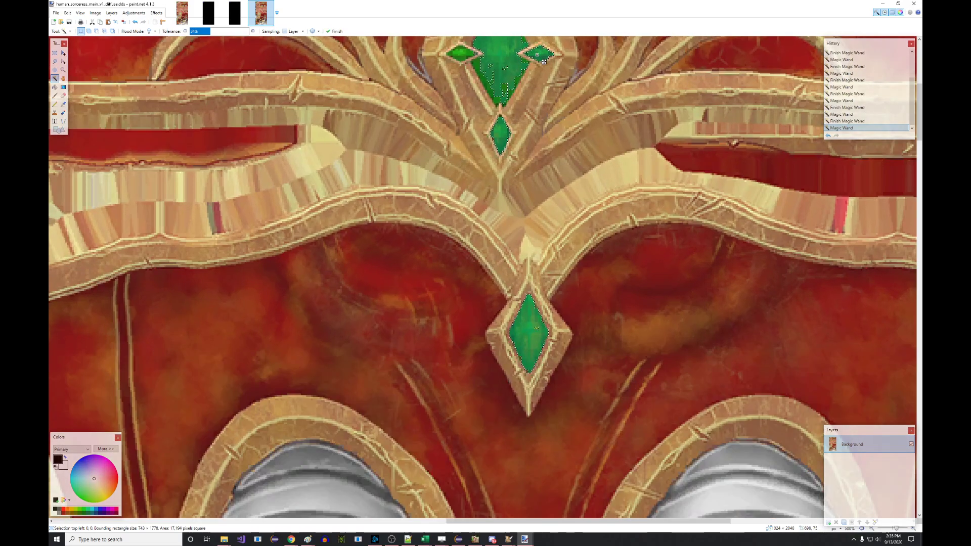
ctrl+click(472, 62)
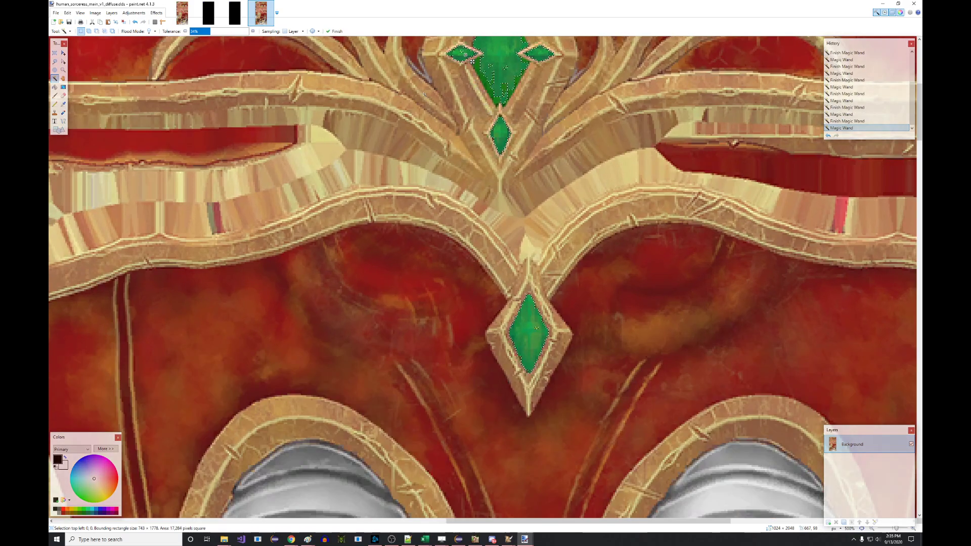
Fill the unselected gaps inside the upper ornament's gems and the pendant gem with additive Lasso Select outlines, undoing the stray one.
click(55, 61)
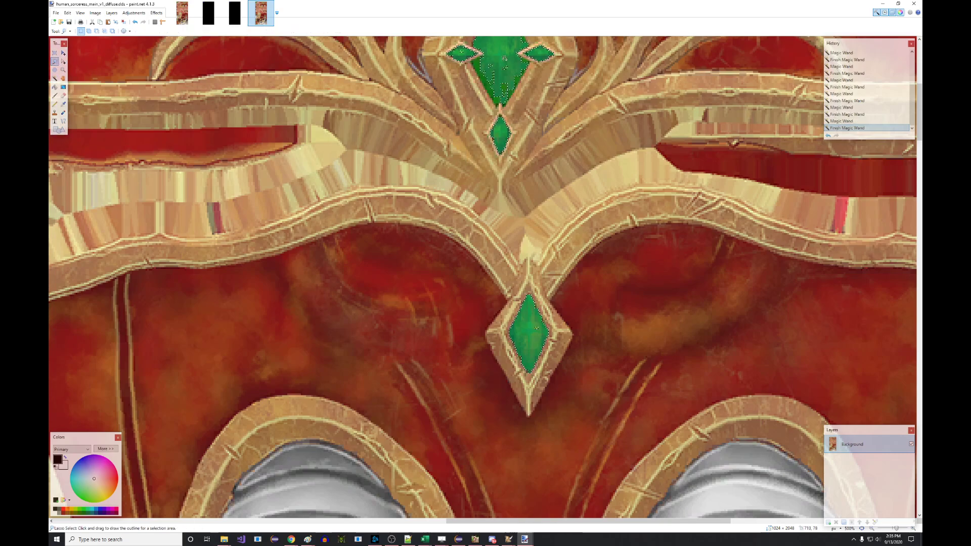
mouse_move(481, 50)
ctrl+mouse_down()
mouse_move(477, 61)
mouse_move(498, 93)
mouse_move(512, 90)
ctrl+mouse_up()
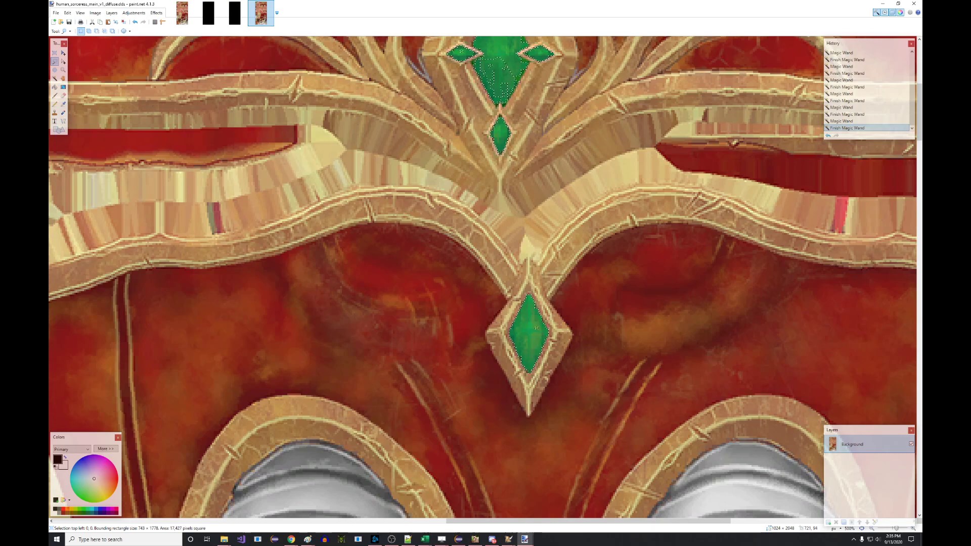
ctrl+drag(512, 54, 525, 46)
scroll(524, 46, up, 3)
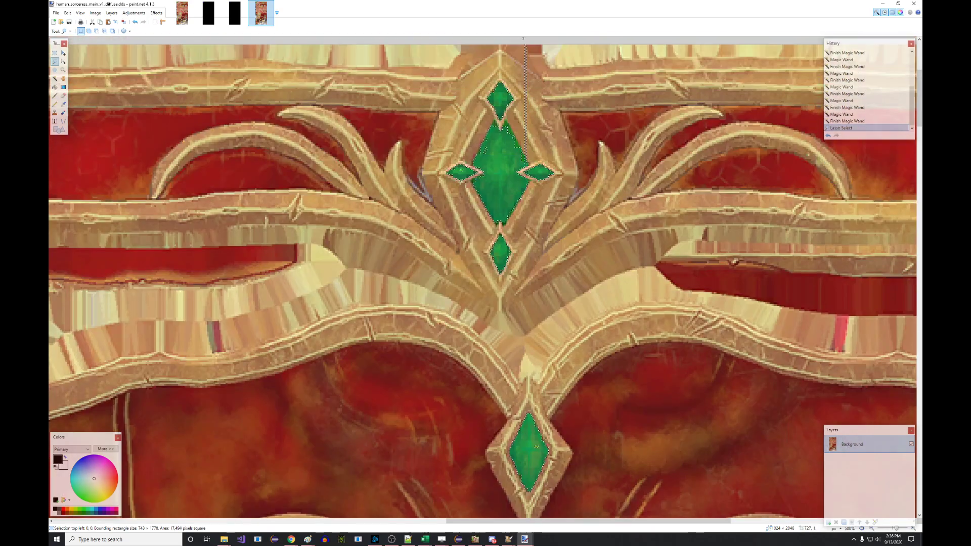
key(ctrl+z)
mouse_move(539, 180)
ctrl+mouse_down()
mouse_move(506, 125)
mouse_move(489, 131)
ctrl+mouse_up()
ctrl+drag(459, 170, 461, 172)
scroll(485, 218, down, 4)
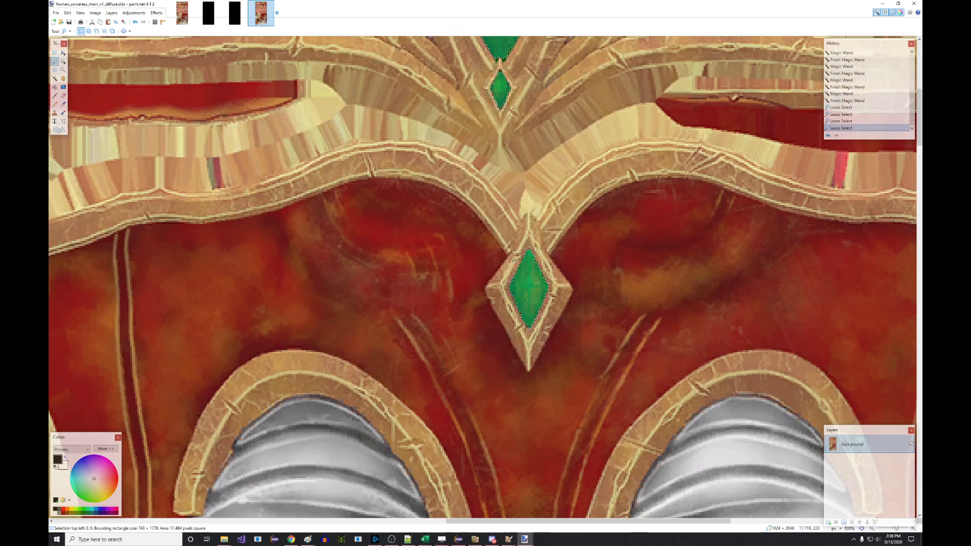
ctrl+drag(534, 274, 536, 279)
Lasso the unselected specks inside the large green gem of the lower-left ornament into the selection.
ctrl+scroll(535, 277, down, 8)
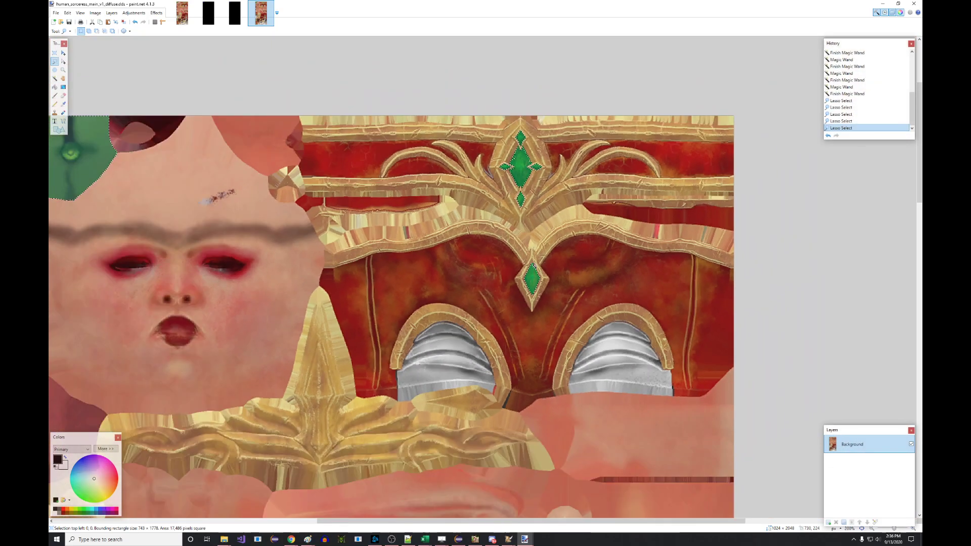
ctrl+scroll(551, 196, down, 2)
scroll(387, 347, down, 10)
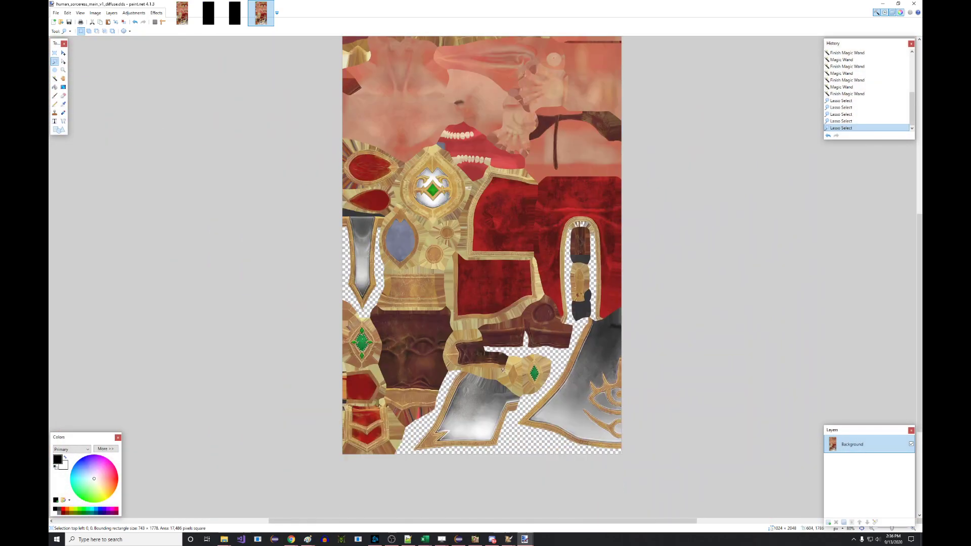
ctrl+scroll(386, 347, up, 6)
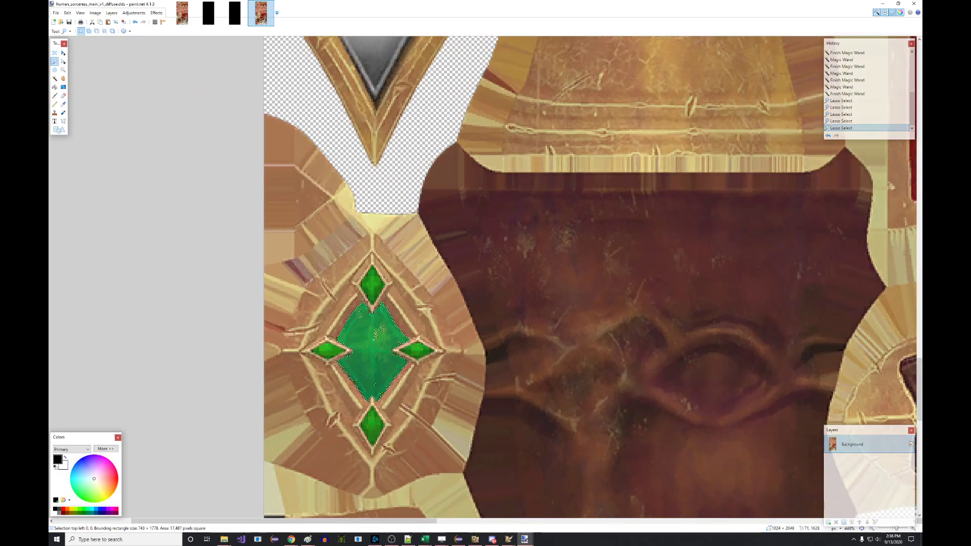
ctrl+drag(393, 327, 360, 311)
ctrl+drag(373, 379, 375, 382)
Add the four small green gems around the lower-left ornament's large gem to the selection with the Magic Wand.
click(55, 79)
ctrl+click(373, 284)
ctrl+click(418, 349)
ctrl+click(375, 429)
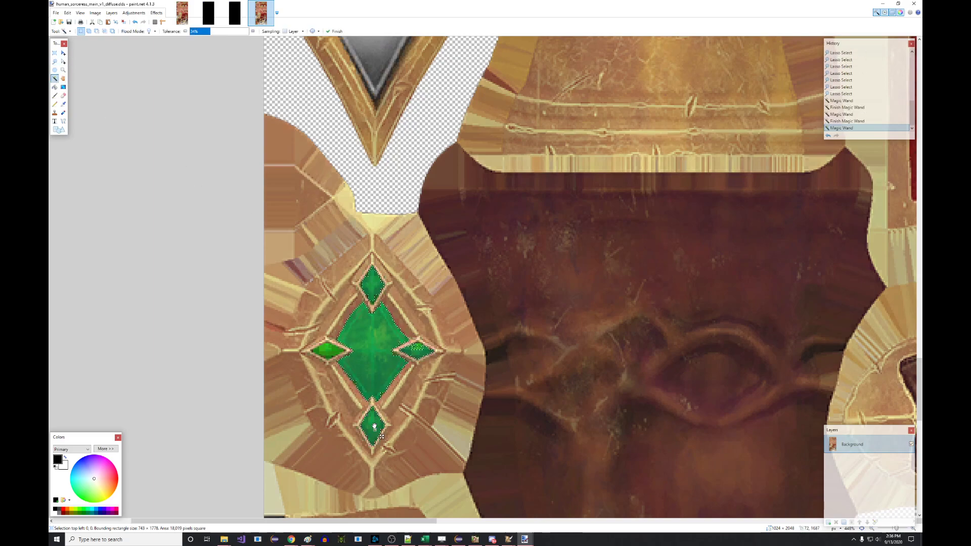
ctrl+click(331, 349)
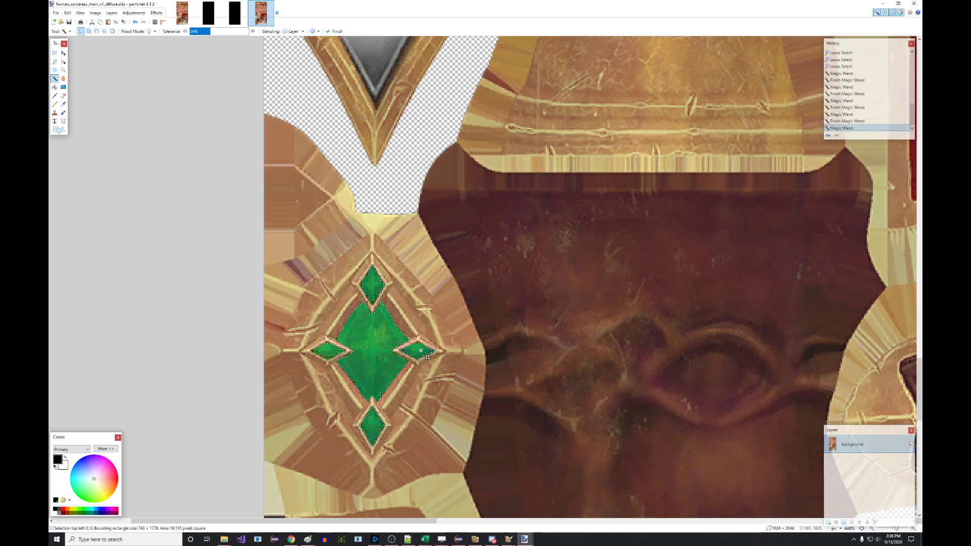
Complete the selection of the lower-right gem and add the green gem in the round gold-and-white emblem.
ctrl+scroll(427, 357, down, 10)
ctrl+scroll(324, 288, up, 10)
ctrl+click(322, 286)
ctrl+scroll(461, 303, up, 8)
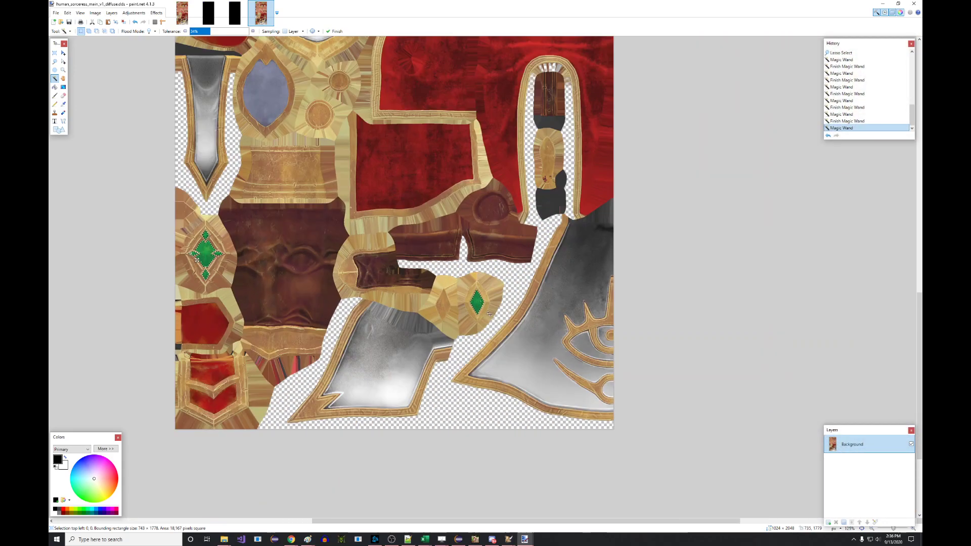
ctrl+scroll(460, 289, down, 10)
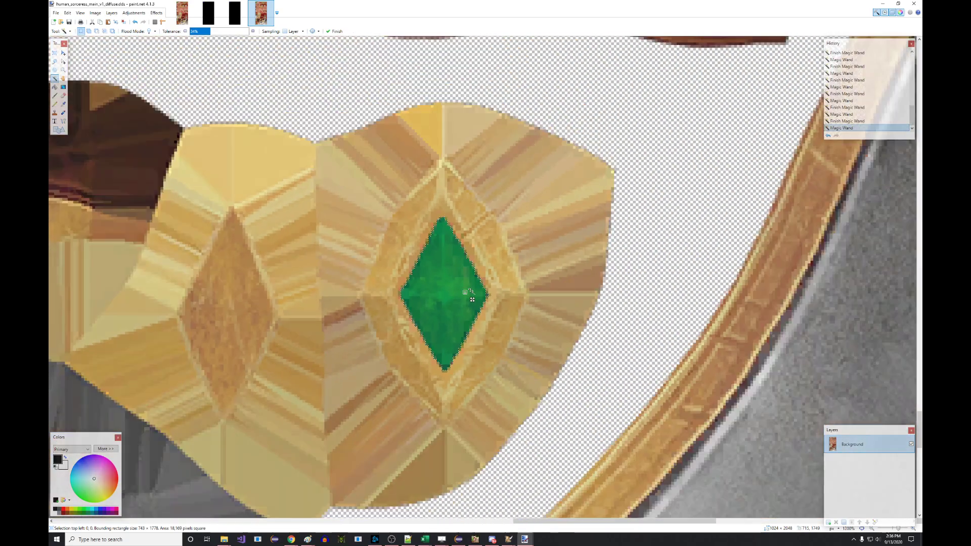
ctrl+scroll(395, 286, up, 4)
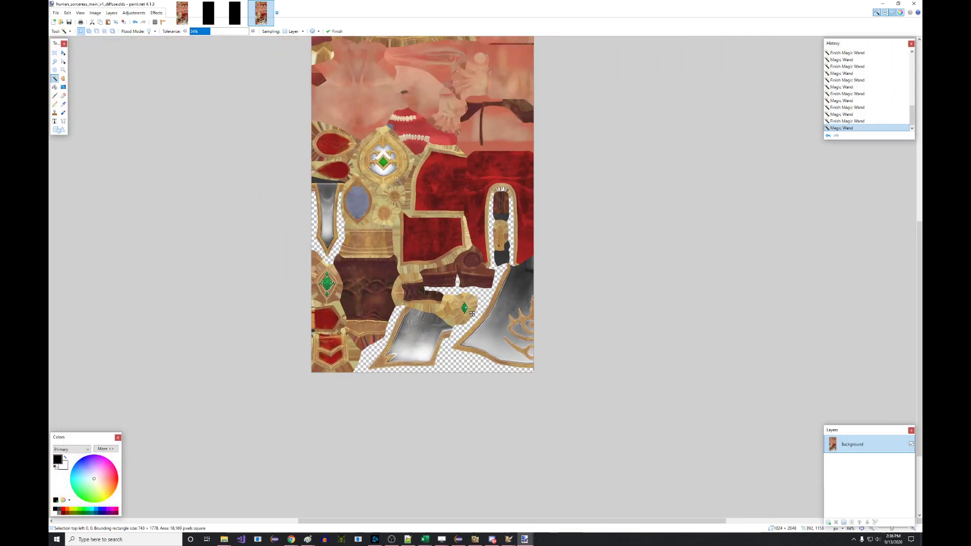
ctrl+scroll(395, 286, down, 3)
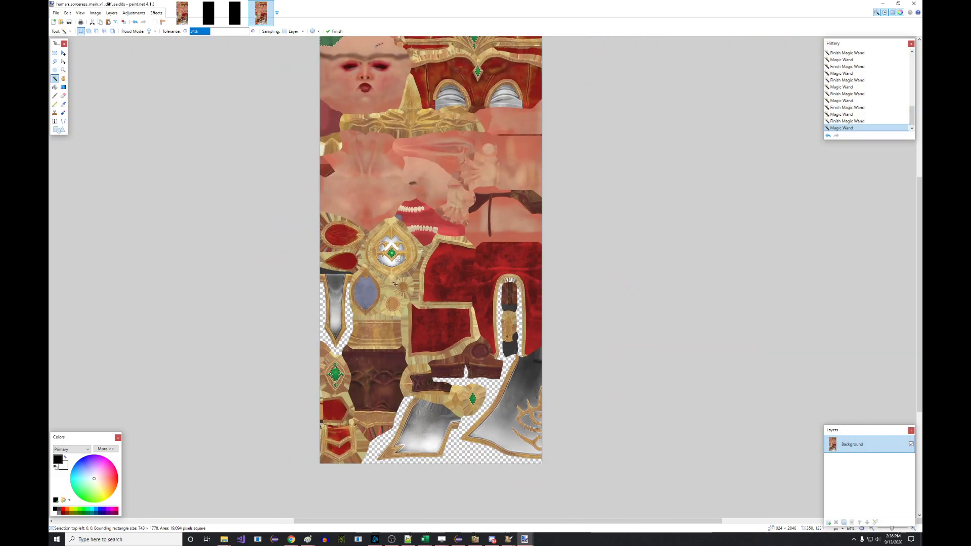
ctrl+scroll(344, 311, down, 2)
ctrl+scroll(408, 324, up, 1)
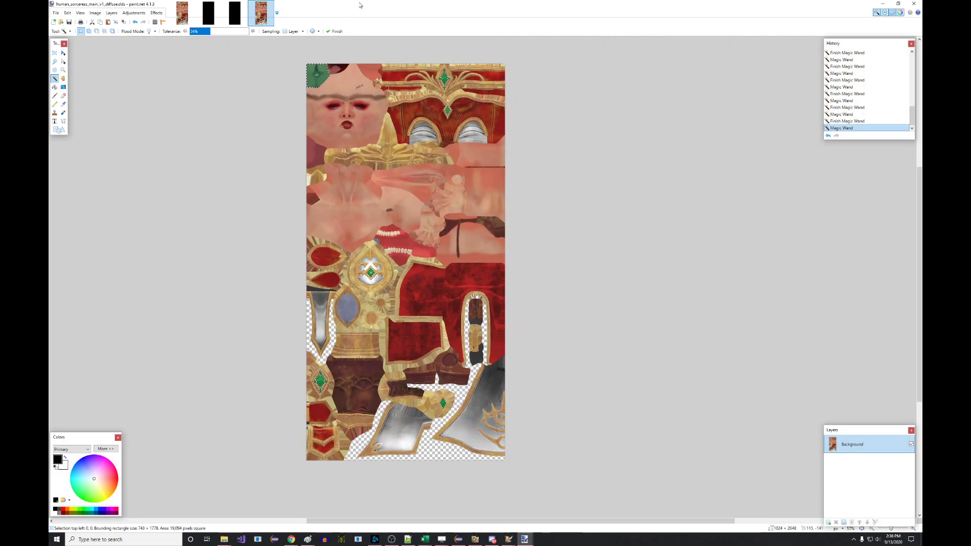
Recolor the selected green eye and gems to purple with Hue / Saturation at hue 175, and deselect everything.
click(134, 13)
click(141, 57)
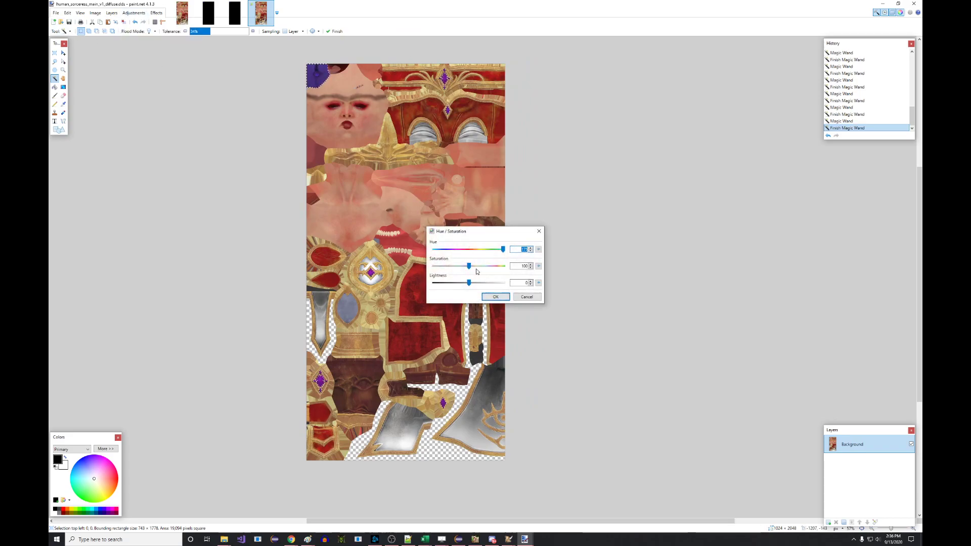
drag(502, 272, 473, 270)
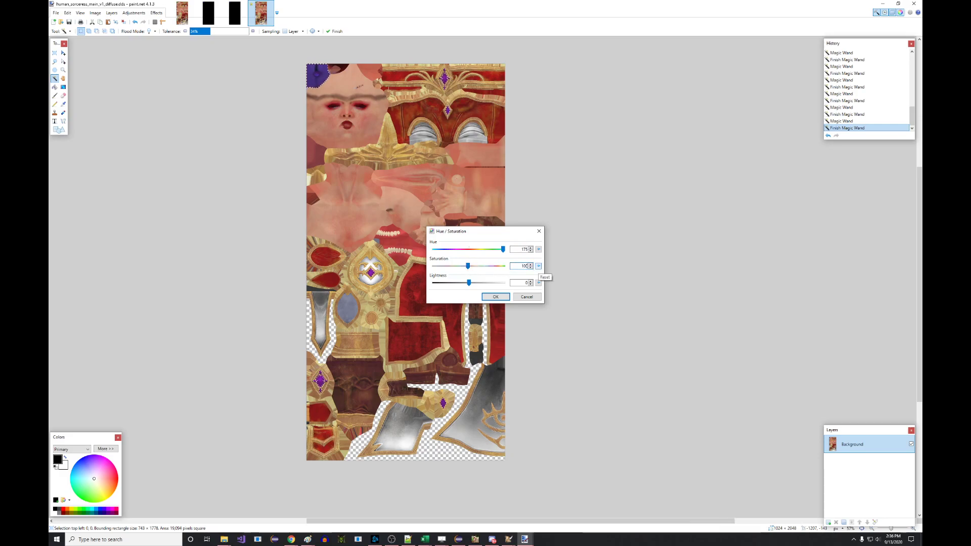
click(495, 296)
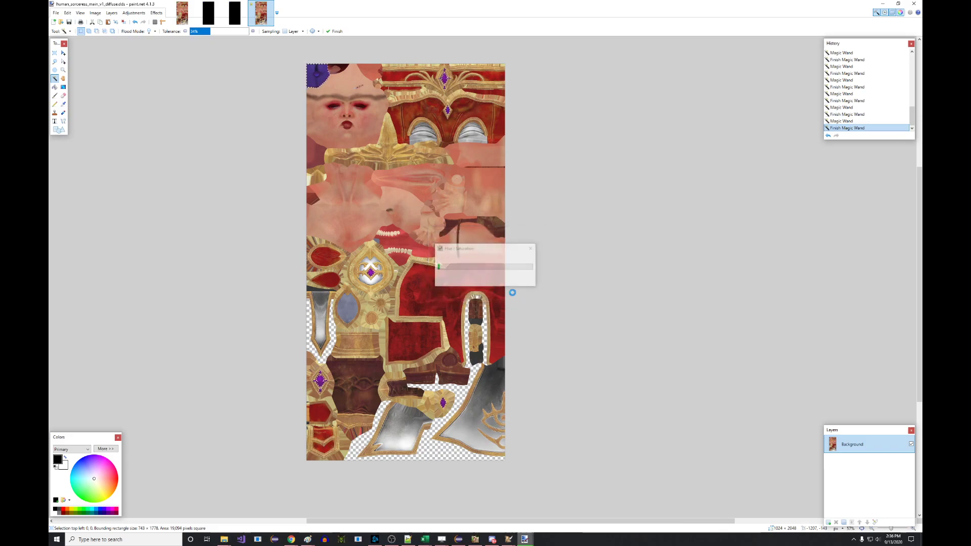
click(54, 52)
click(243, 109)
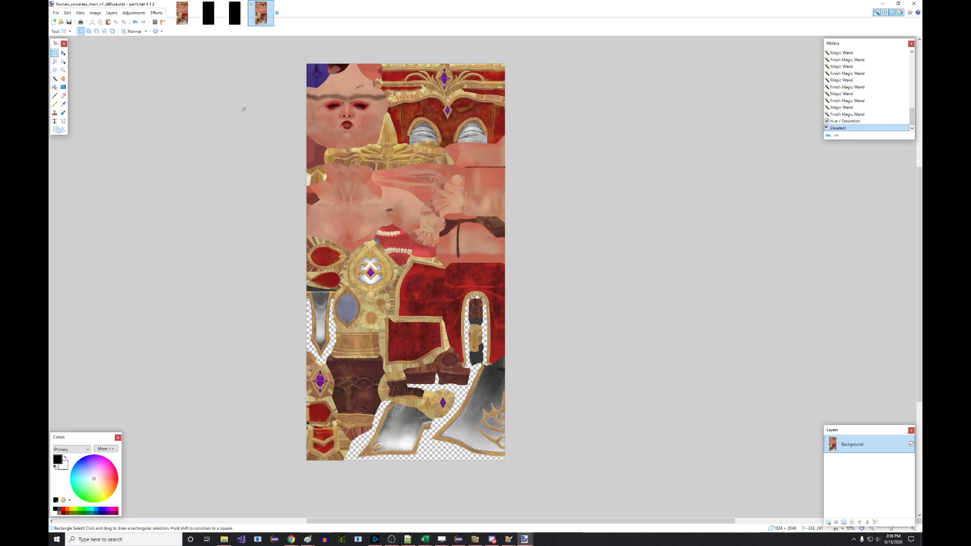
Save the diffuse texture as DDS with DXT5 (Interpolated Alpha) compression and generated mip maps.
click(55, 13)
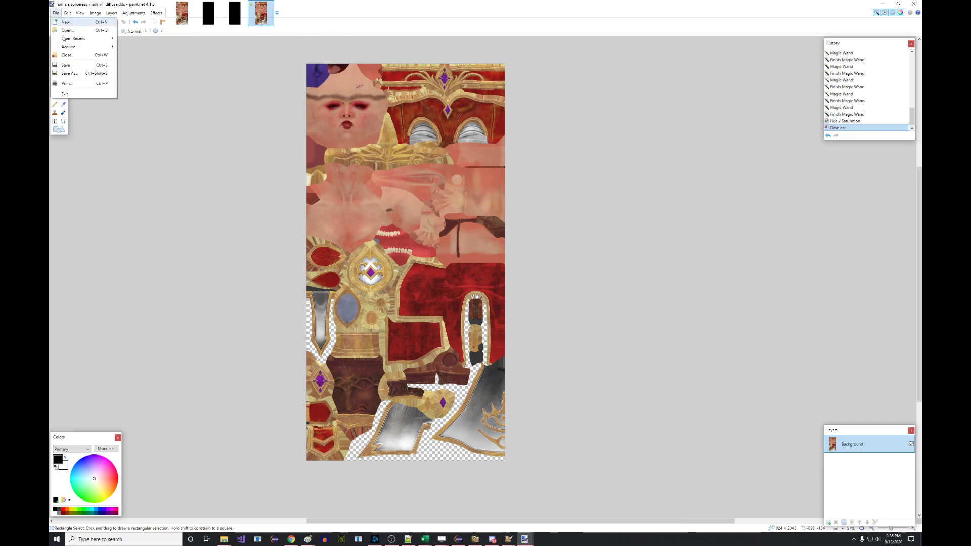
click(69, 63)
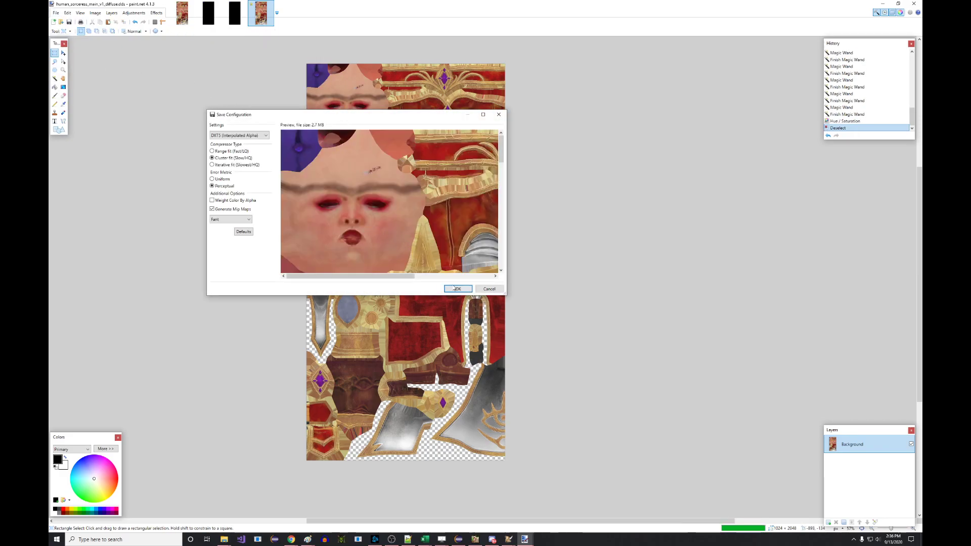
click(456, 288)
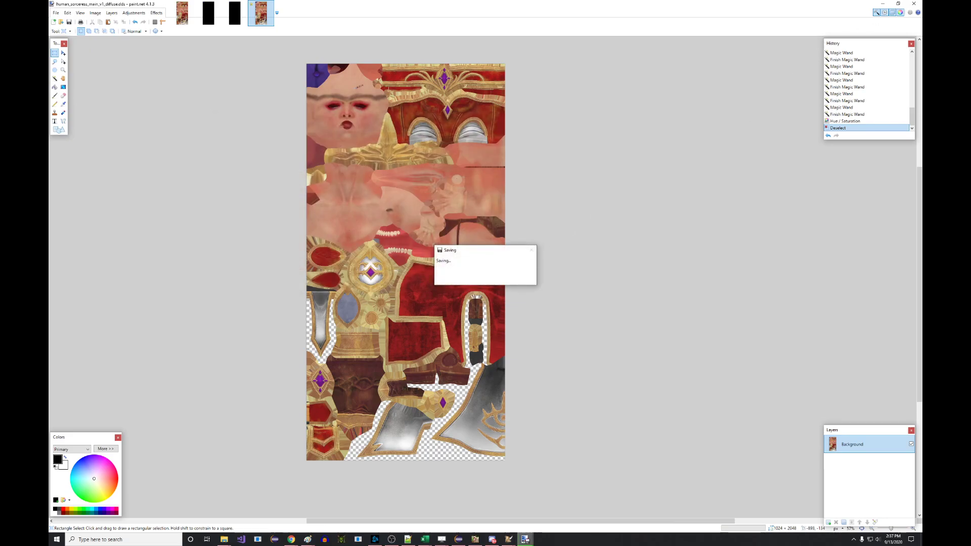
Switch to Retera Model Studio and set the portrait model's main V1 diffuse texture path to Human_Sorceress_Main_V1_Diffuse.tif, without the folder prefix.
click(883, 4)
click(531, 217)
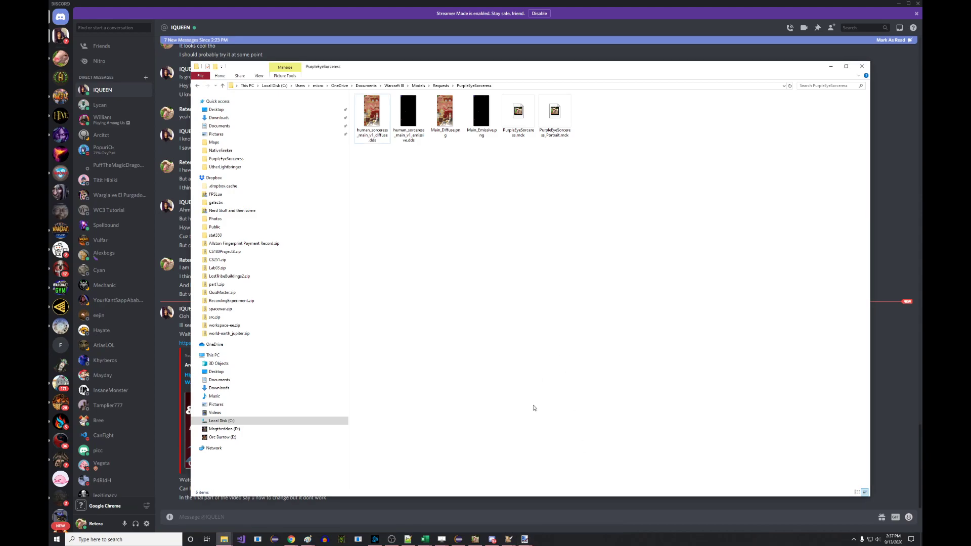
click(475, 539)
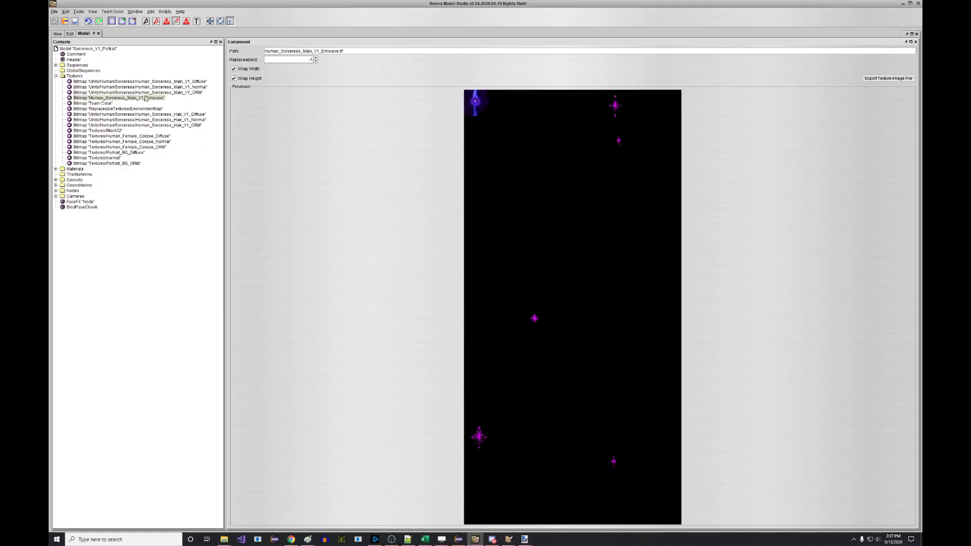
click(171, 82)
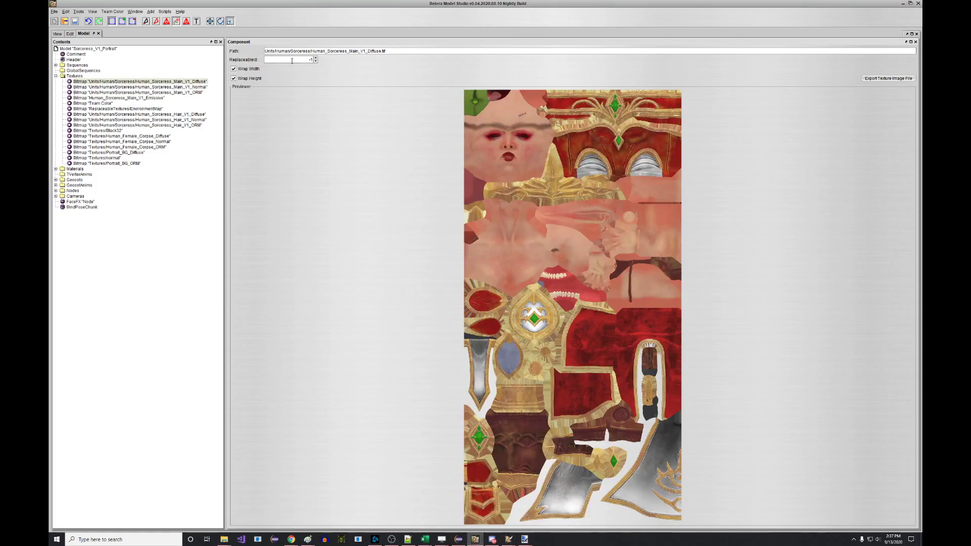
click(312, 51)
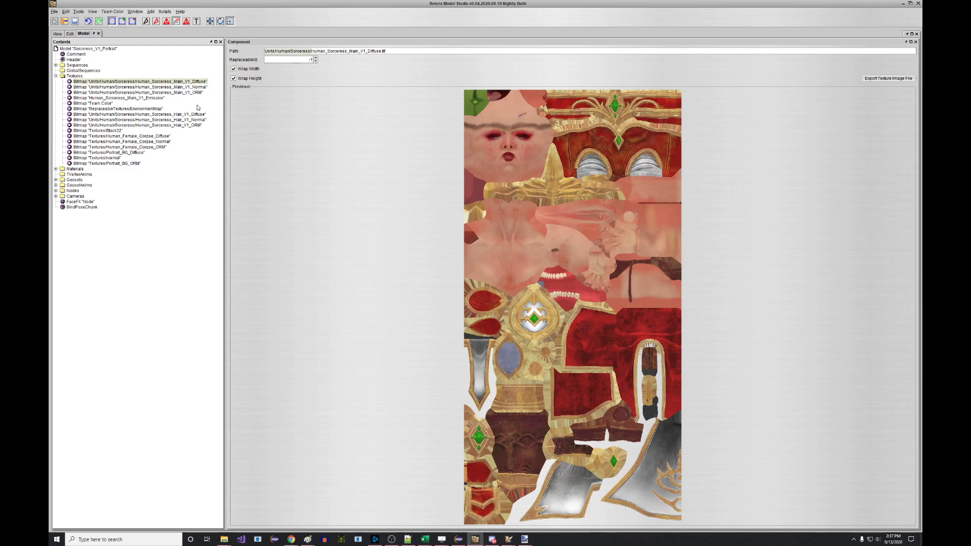
click(135, 11)
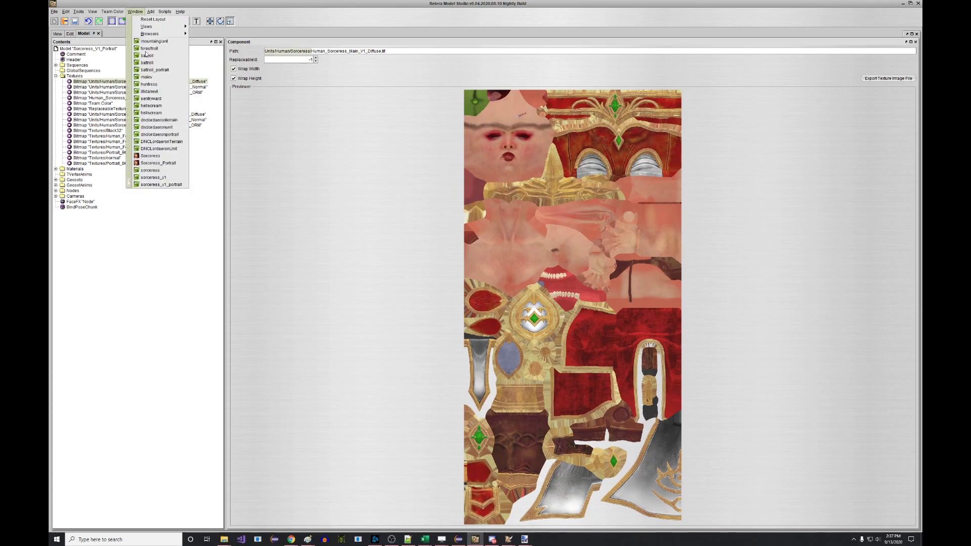
click(169, 185)
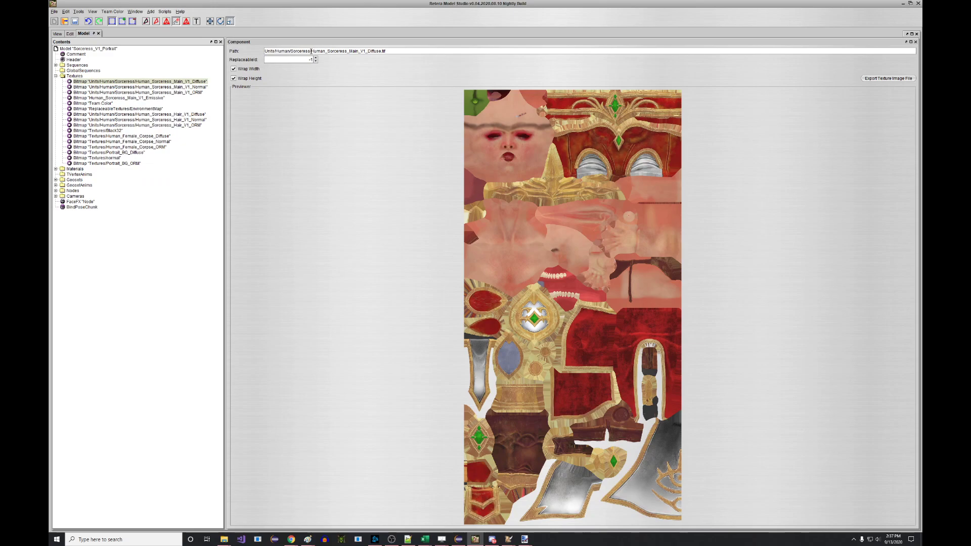
key(BackSpace)
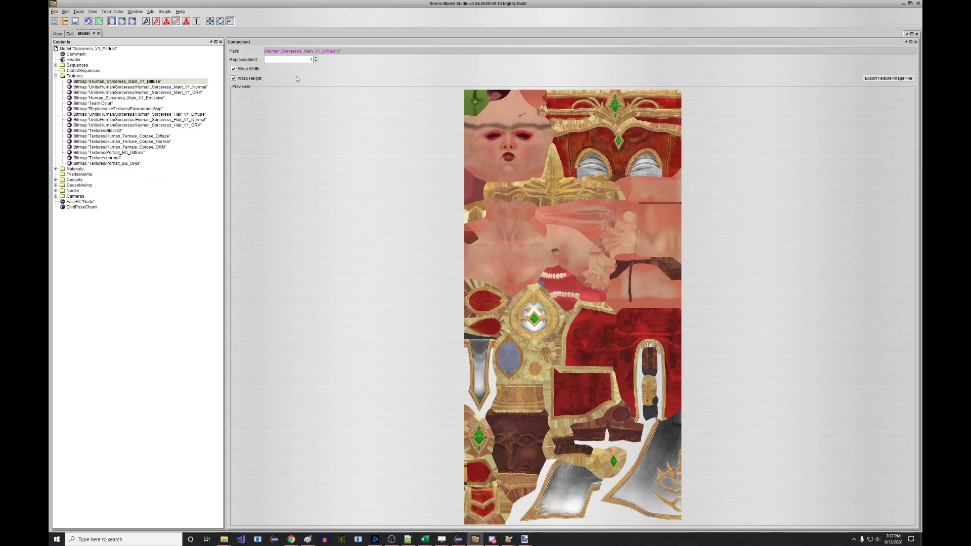
click(282, 59)
click(267, 52)
key(BackSpace)
key(Return)
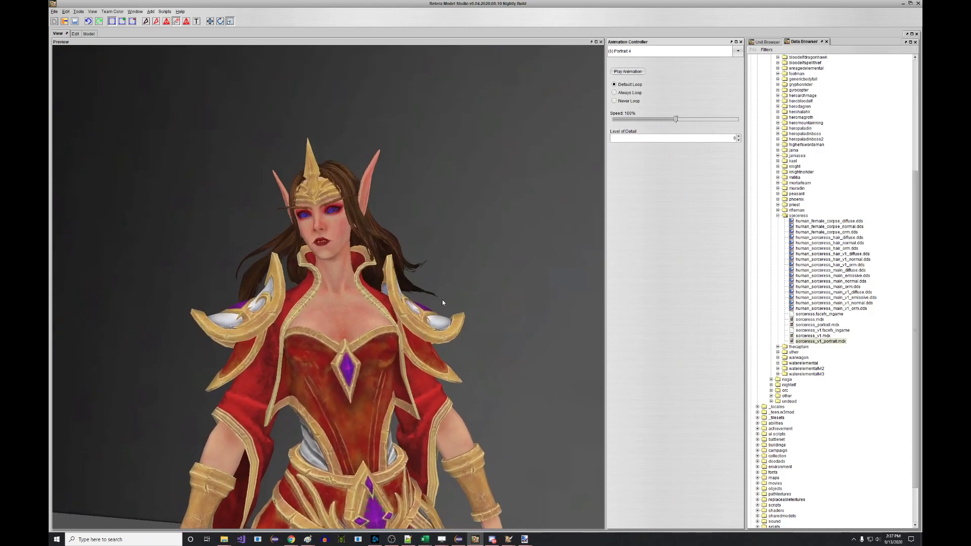
Open the sorceress_v1 unit model and shorten its main V1 diffuse texture path to Human_Sorceress_Main_V1_Diffuse.tif.
click(135, 11)
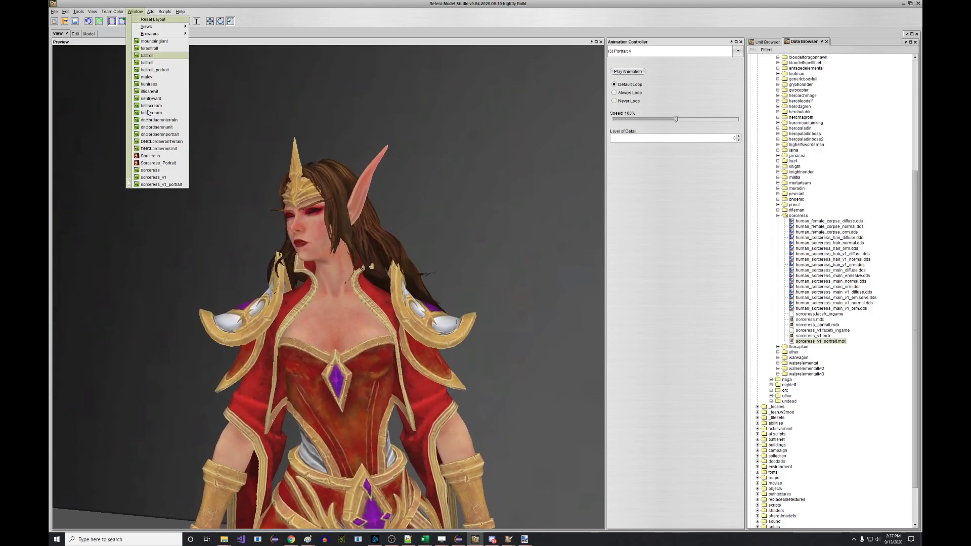
click(154, 177)
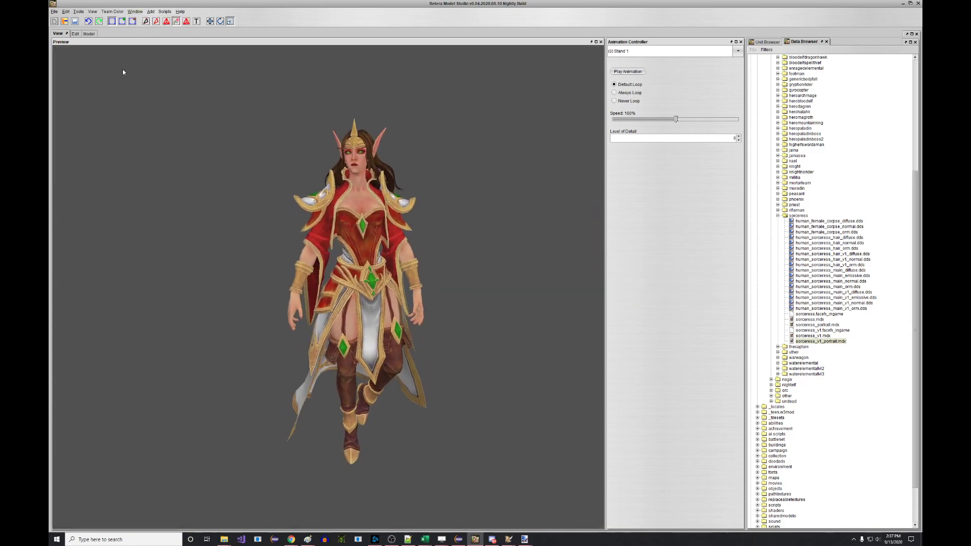
click(89, 34)
click(84, 88)
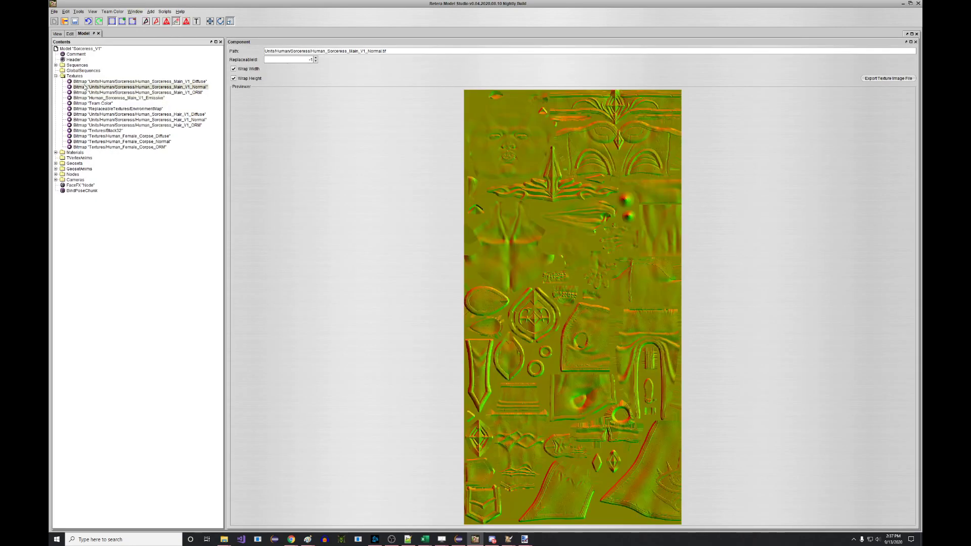
click(166, 82)
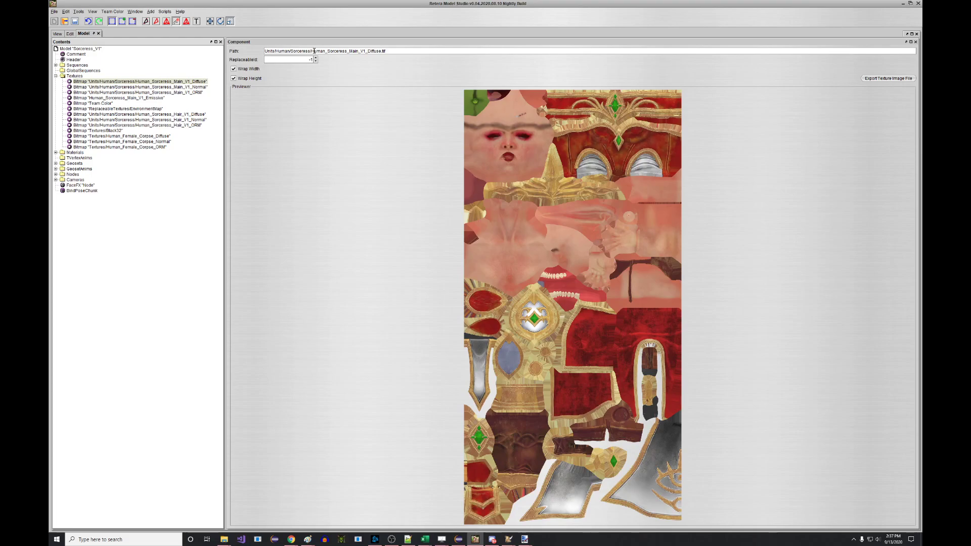
key(BackSpace)
key(Return)
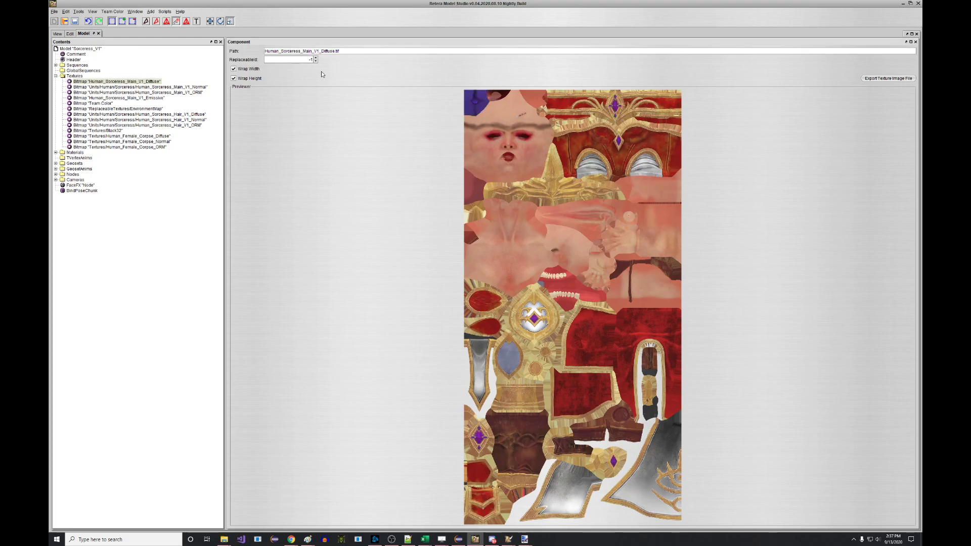
Preview the sorceress_v1 and sorceress_v1_portrait models to check the eye and gem colors.
click(55, 34)
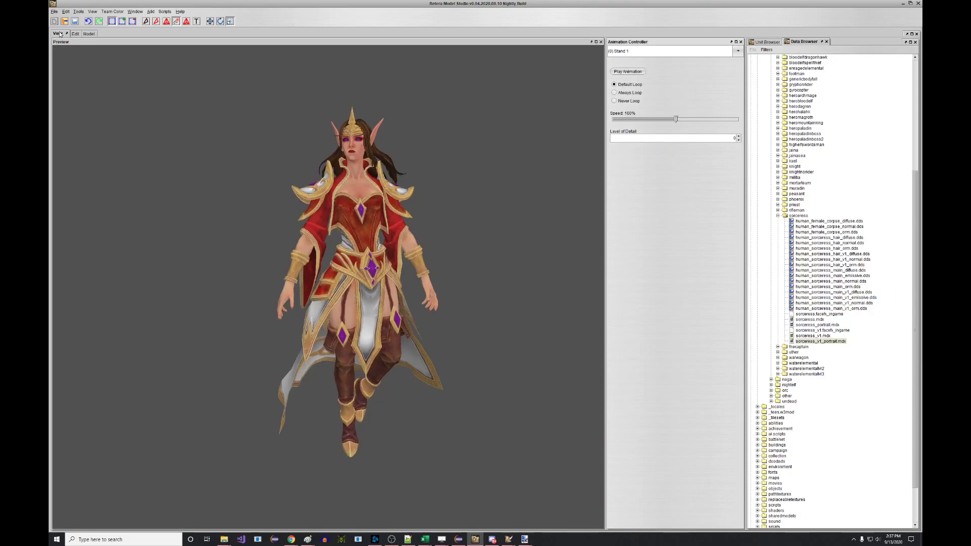
click(132, 12)
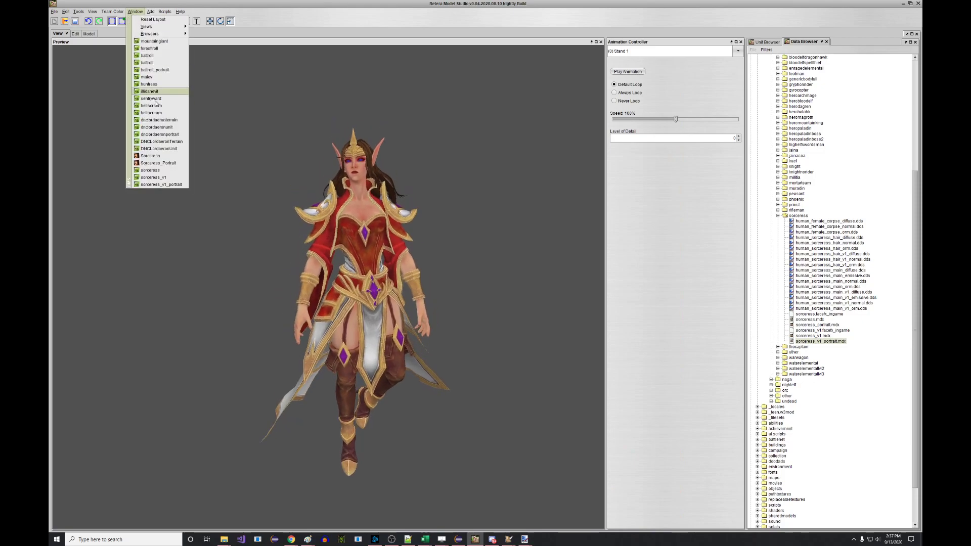
click(161, 184)
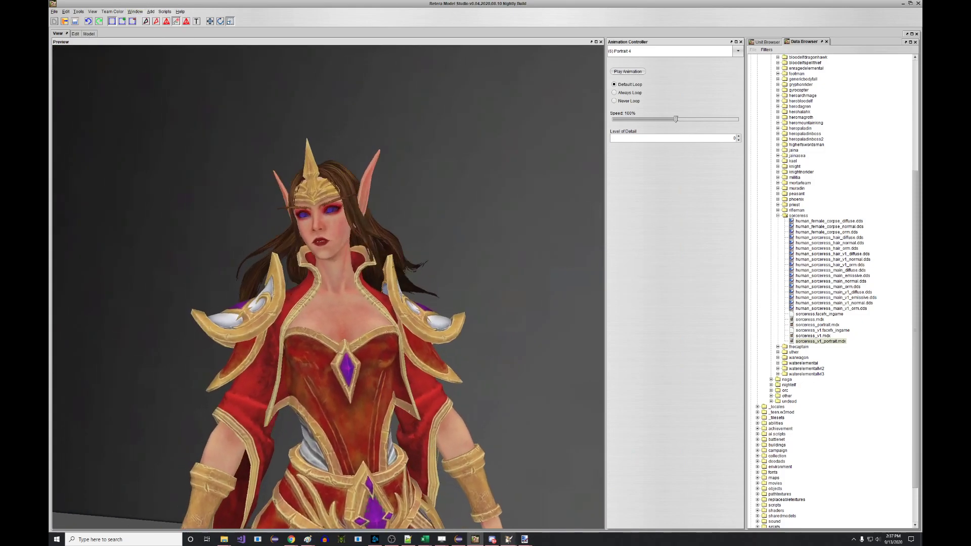
Switch to the World Editor, import human_sorceress_main_v1_diffuse.dds in the Asset Manager, and remove the war3mapImported prefix from its path.
mouse_move(509, 539)
click(439, 503)
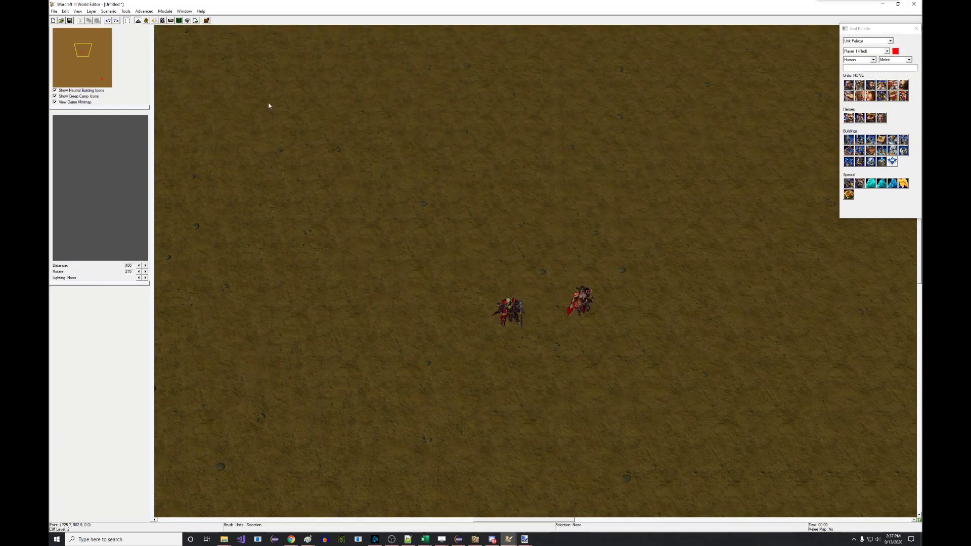
click(196, 21)
click(140, 81)
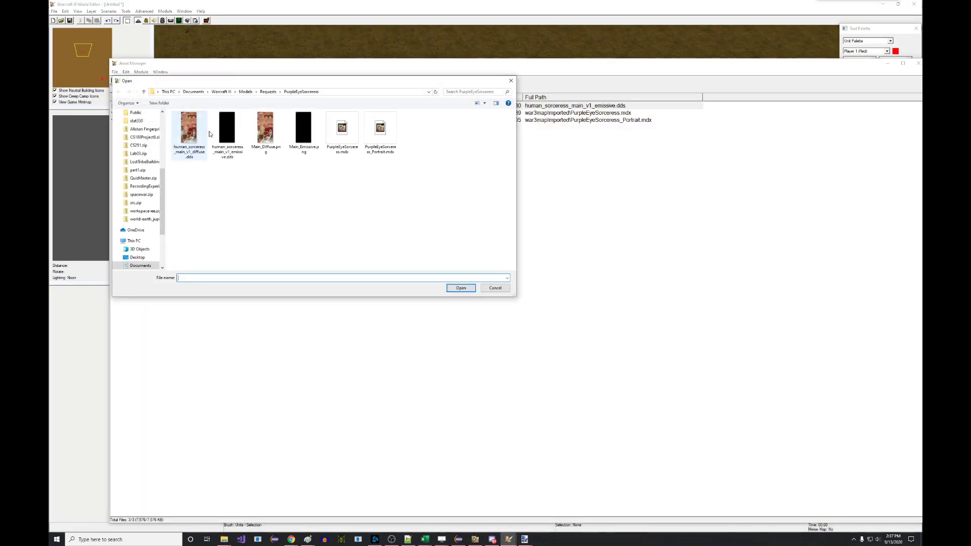
click(223, 138)
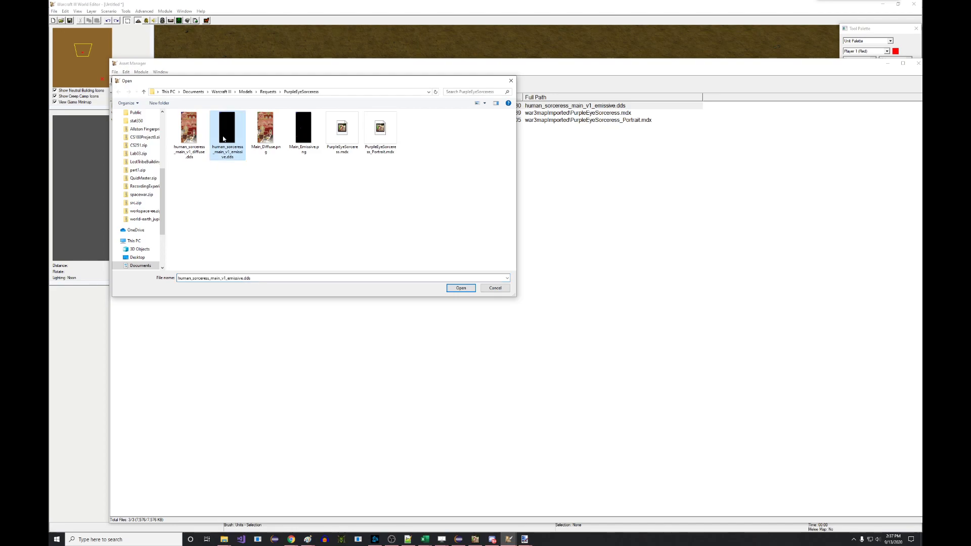
double_click(201, 131)
click(218, 129)
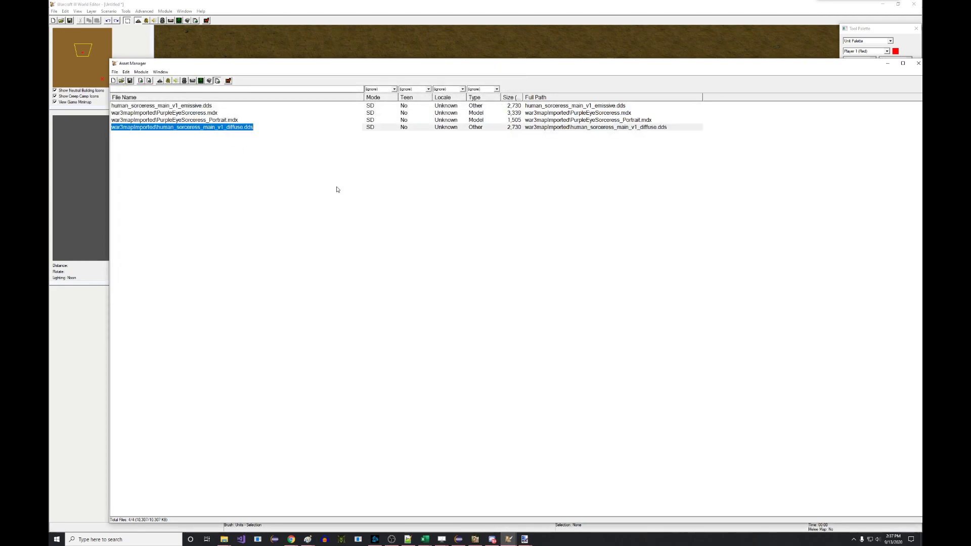
click(152, 128)
key(Return)
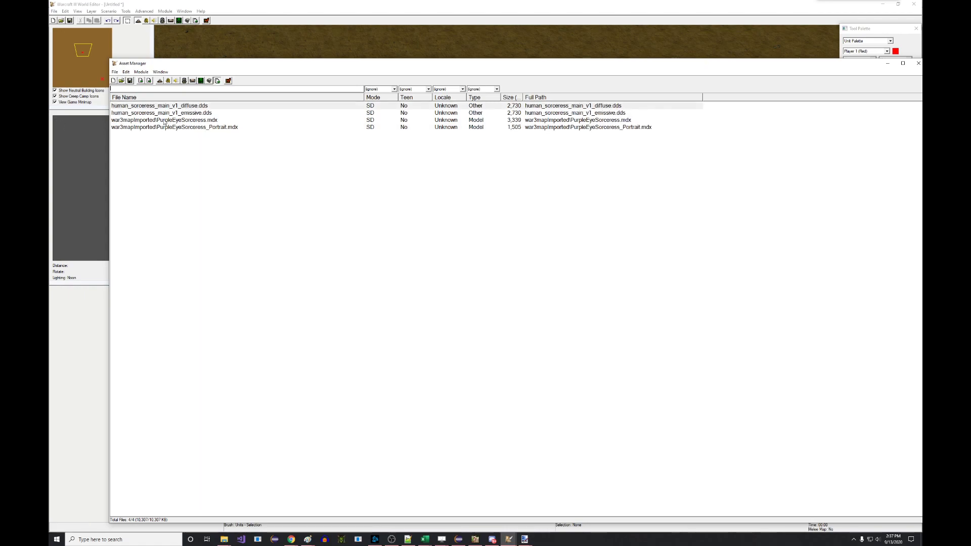
Replace the imported PurpleEyeSorceress.mdx and PurpleEyeSorceress_Portrait.mdx with their updated files from the PurpleEyeSorceress folder.
click(157, 122)
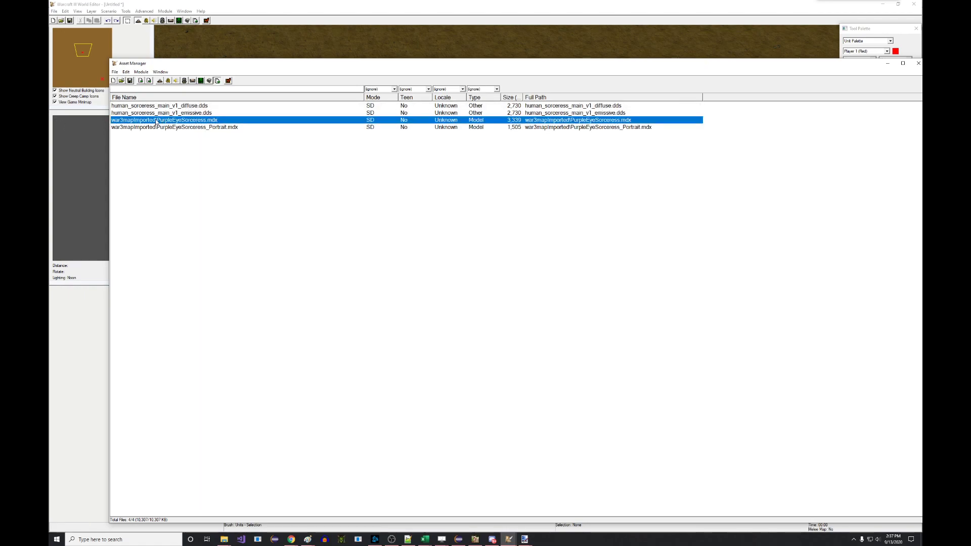
right_click(157, 122)
click(190, 162)
double_click(342, 131)
right_click(245, 129)
click(290, 174)
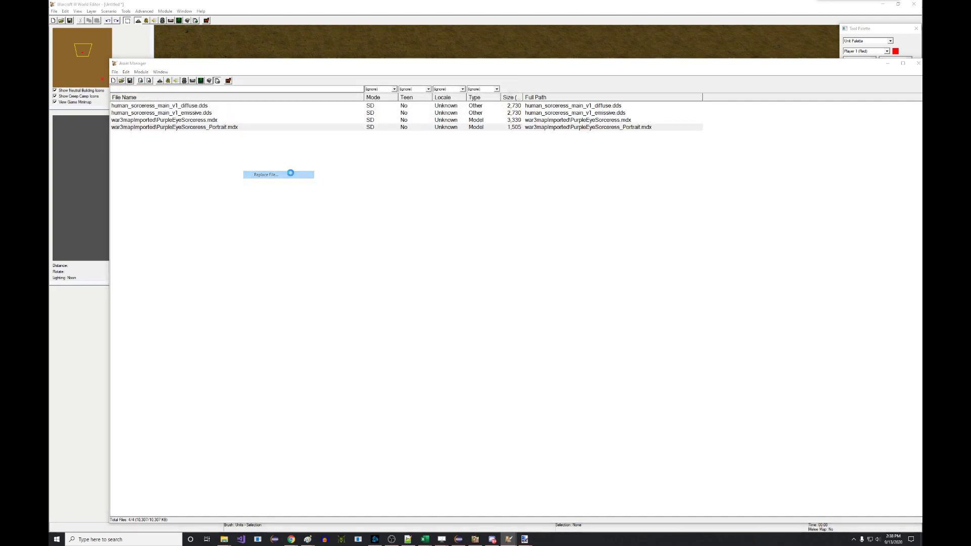
double_click(387, 142)
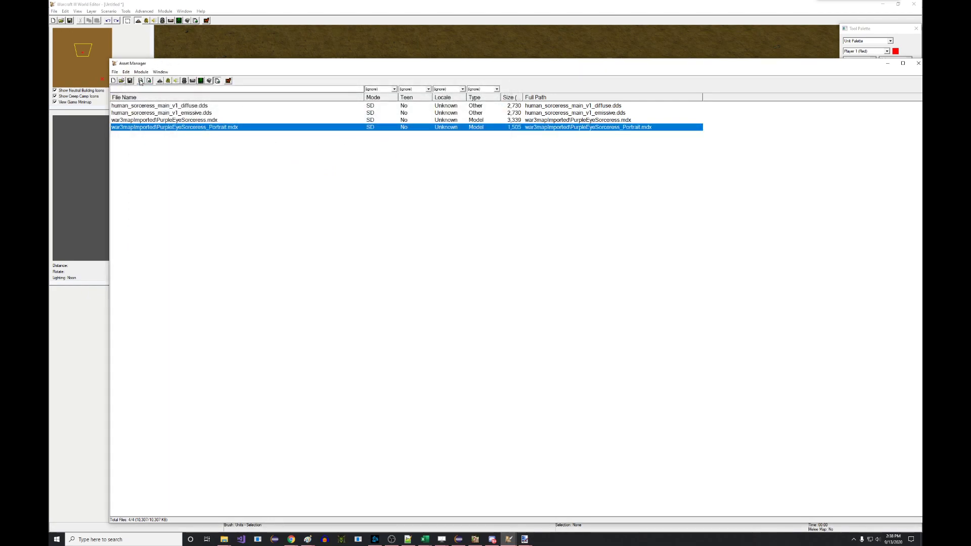
Test the map, move to the two placed units, continue past the victory dialog, and inspect the Sorceress up close.
click(228, 80)
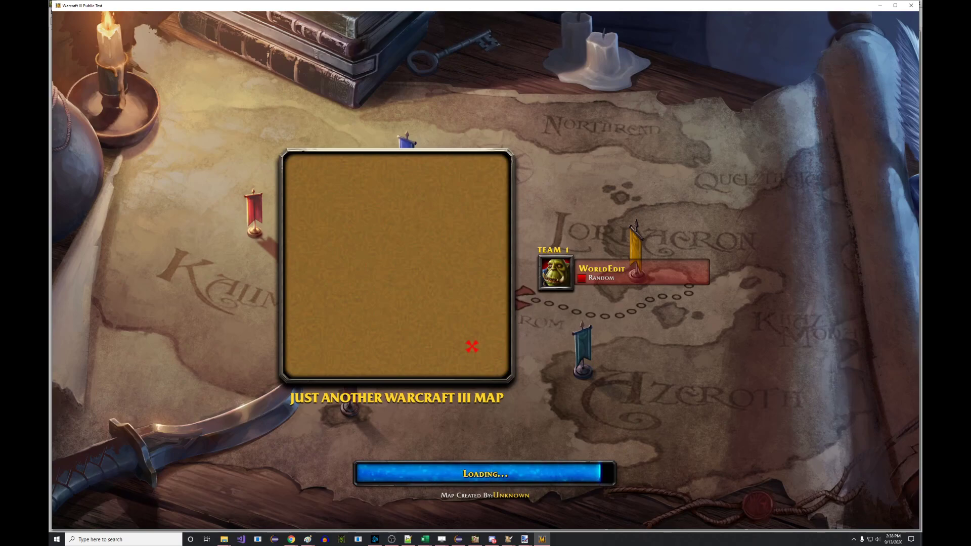
key(space)
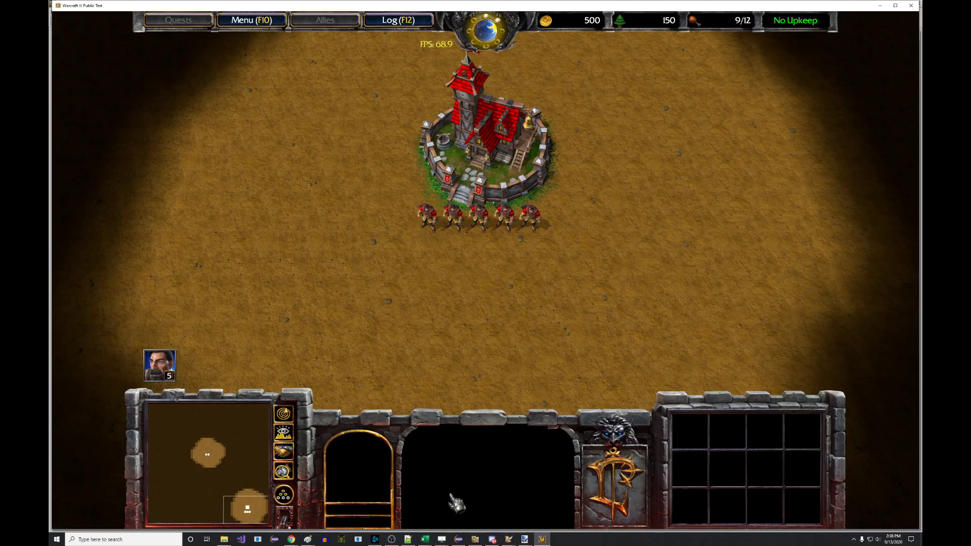
click(208, 457)
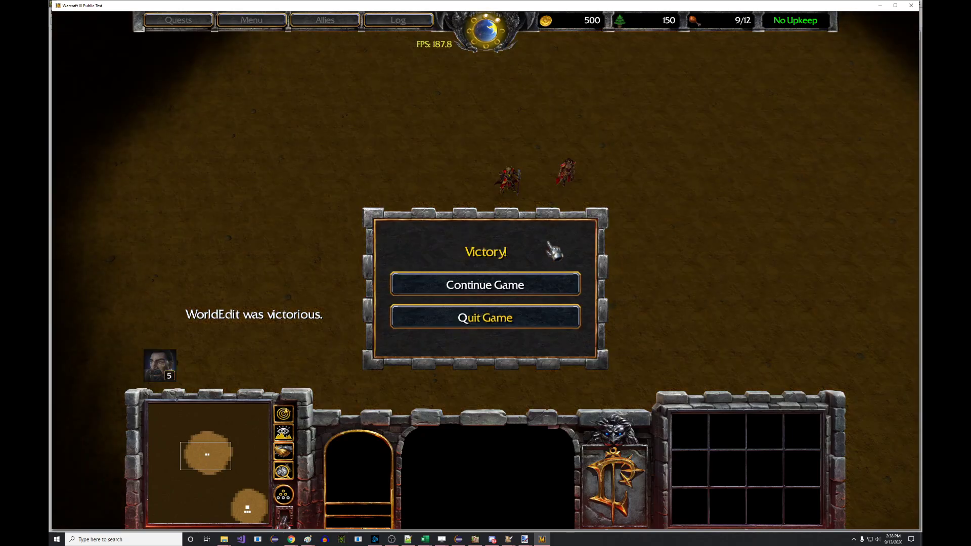
click(550, 278)
scroll(529, 303, up, 5)
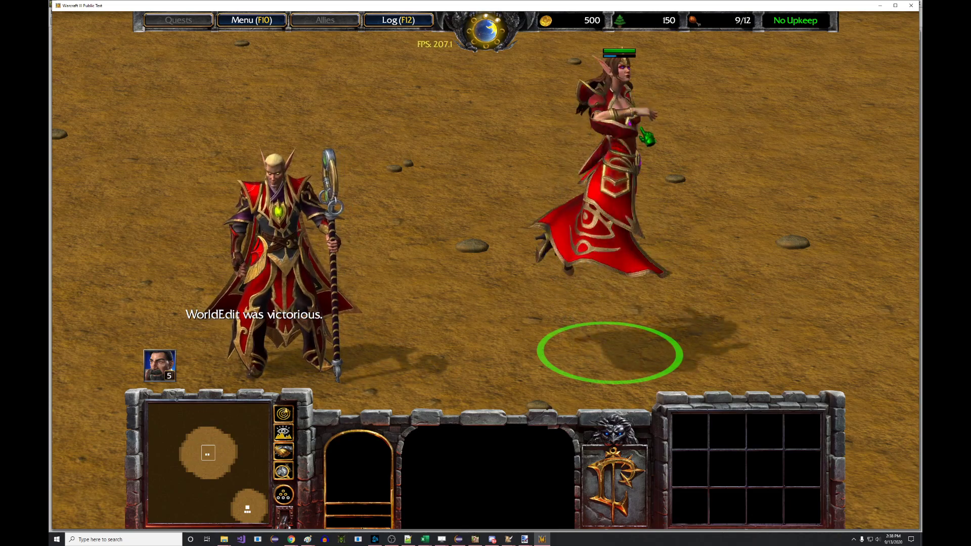
Select the Sorceress and walk her around near the camera to check her eyes and gems from several angles.
click(646, 135)
scroll(645, 313, up, 3)
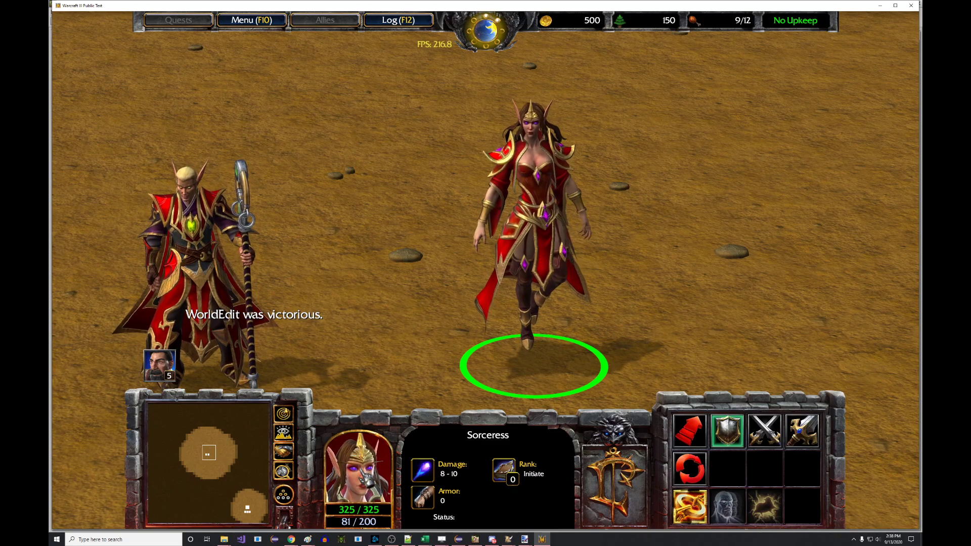
scroll(644, 243, up, 2)
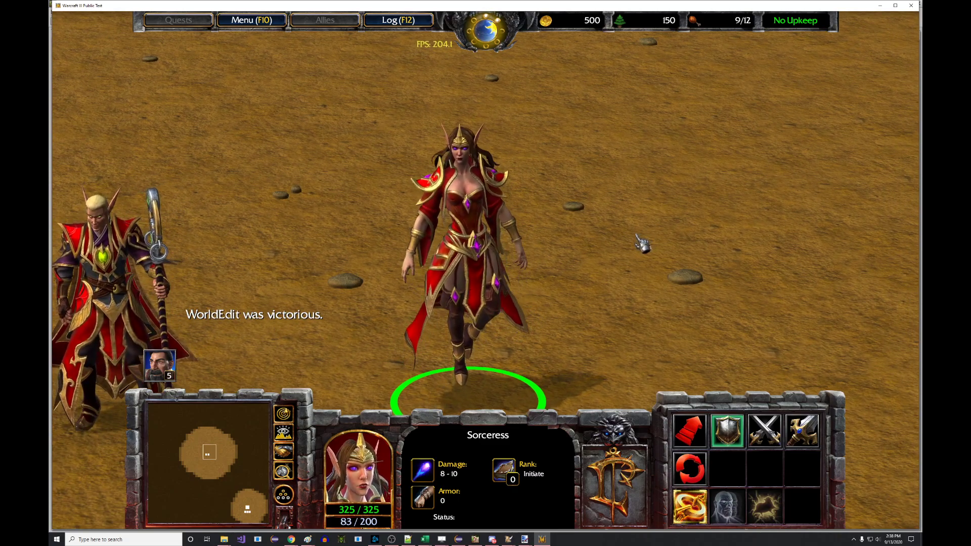
right_click(633, 248)
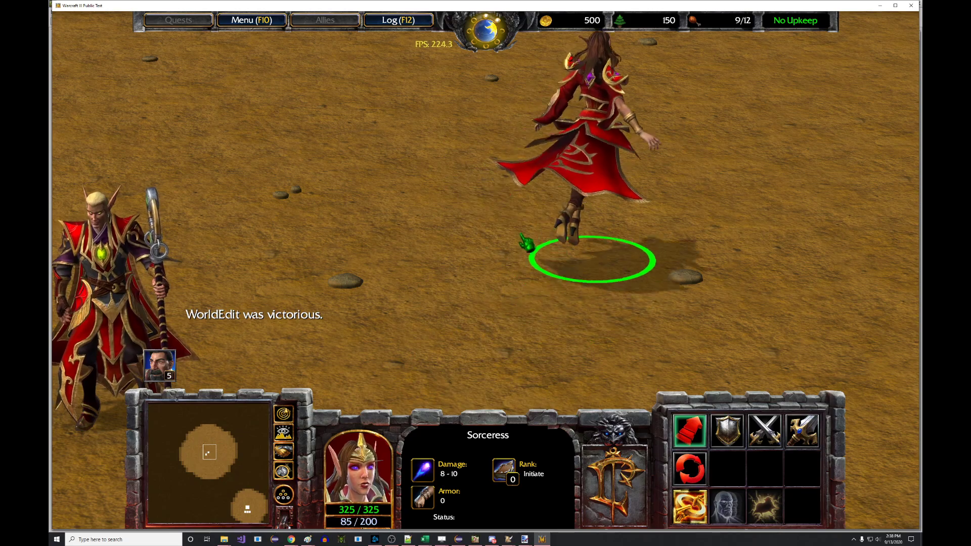
right_click(516, 306)
right_click(494, 360)
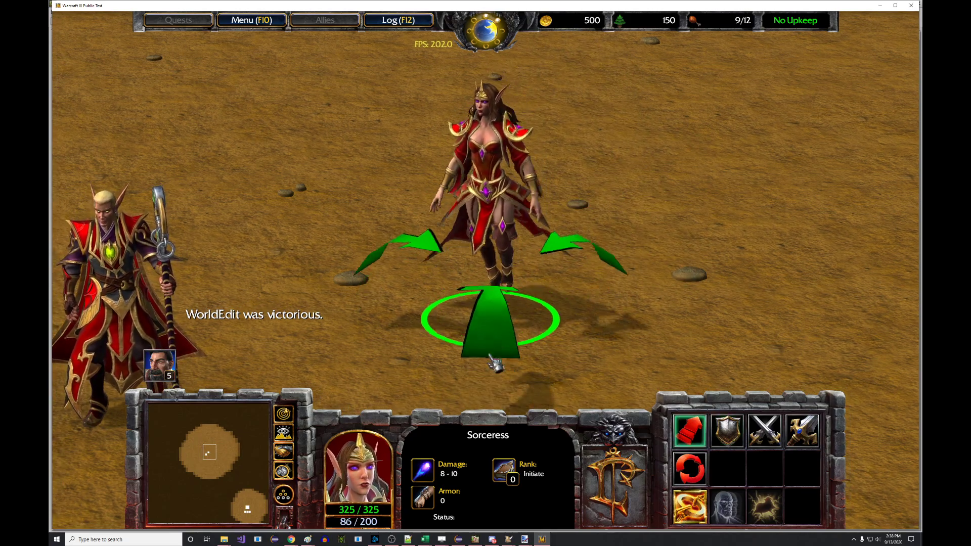
middle_drag(495, 363, 523, 332)
right_click(523, 344)
Walk the Sorceress across the open ground, away from the Priest, to view her model at normal game distance.
scroll(436, 338, down, 6)
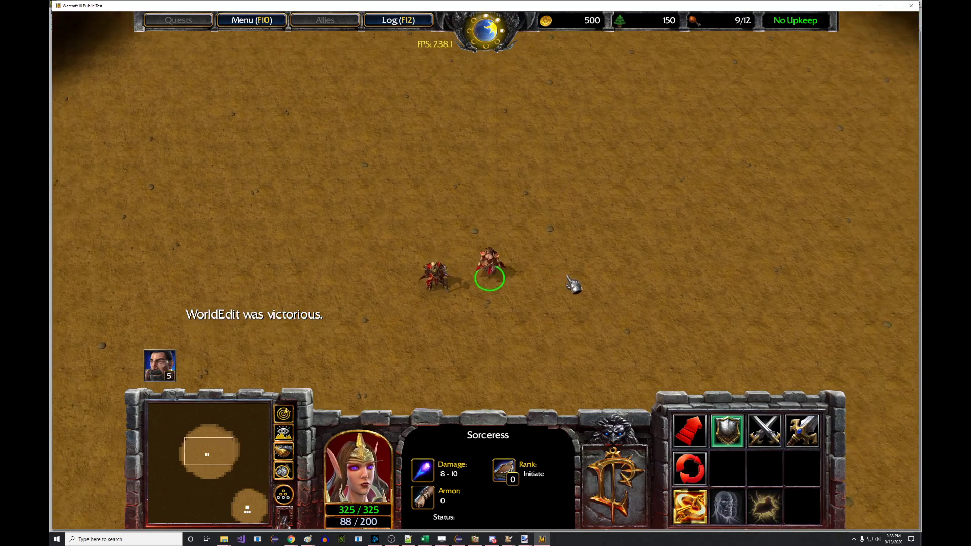
right_click(559, 275)
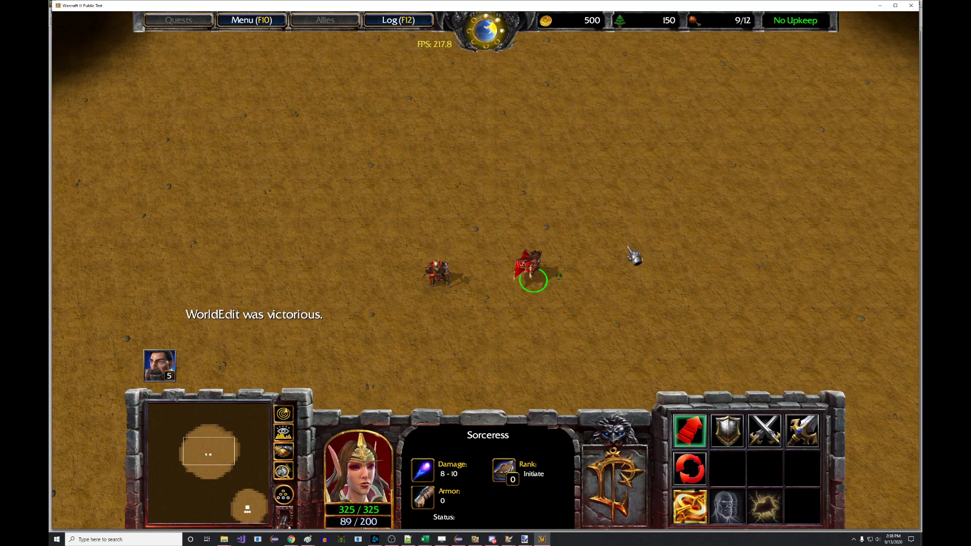
middle_drag(627, 250, 530, 262)
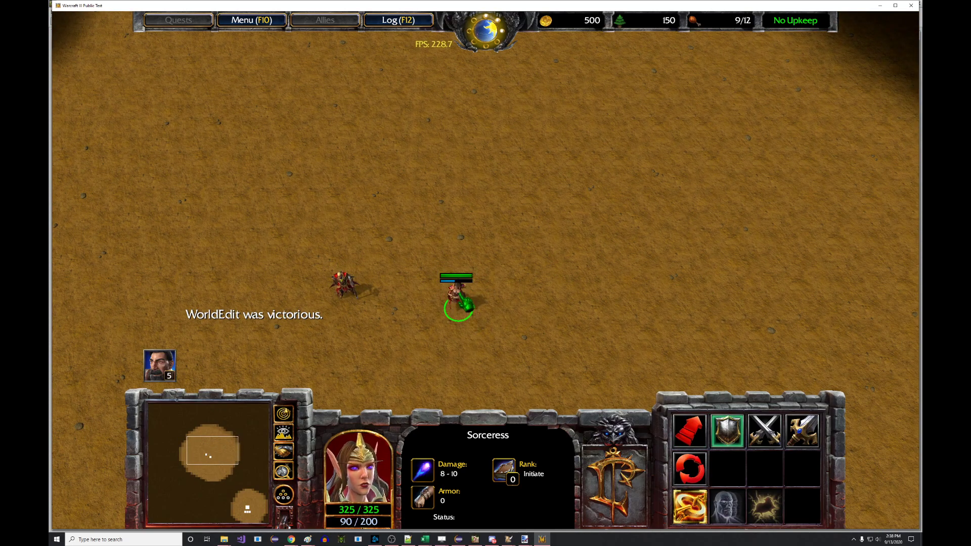
right_click(527, 254)
middle_drag(559, 195, 549, 275)
right_click(577, 229)
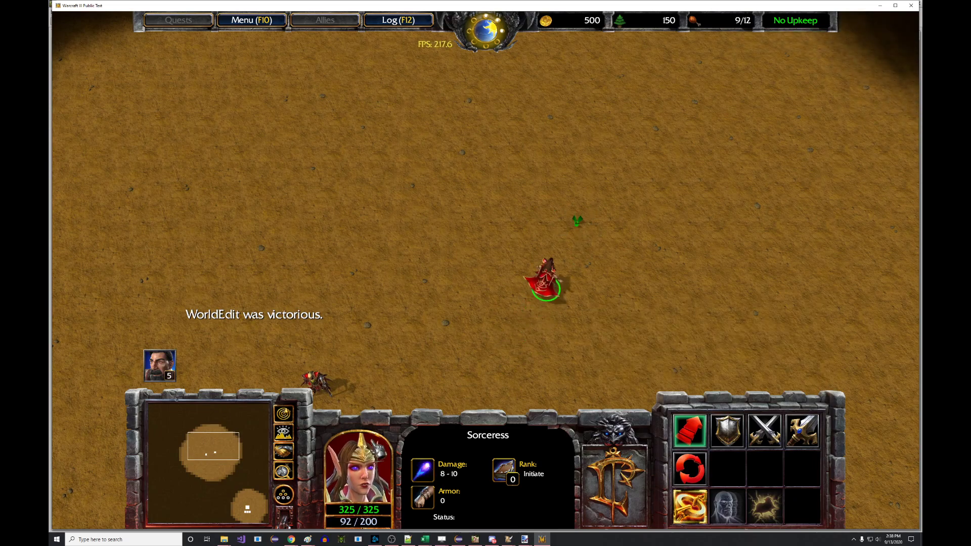
Send the Priest after the Sorceress, reselect her, and walk her back beside him.
click(317, 384)
right_click(433, 232)
click(572, 223)
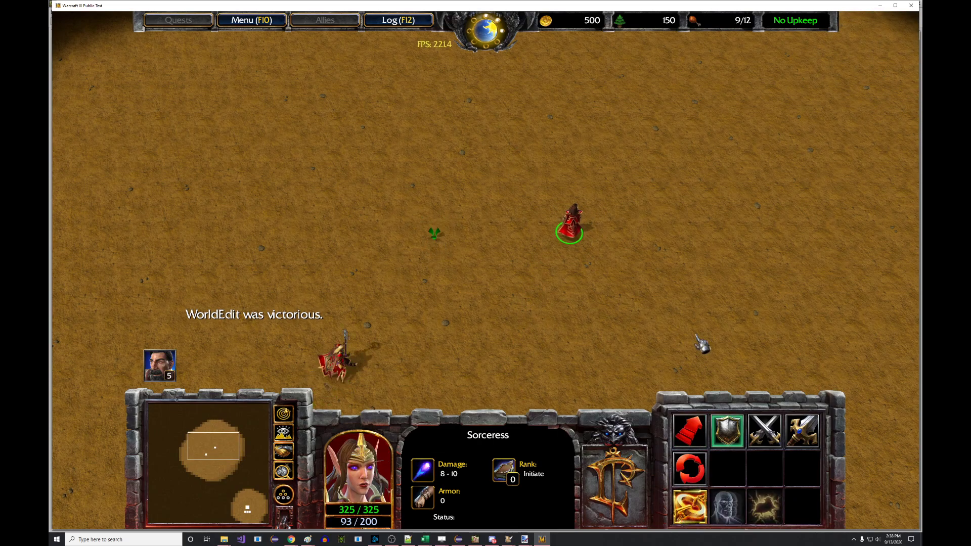
middle_drag(540, 190, 470, 346)
right_click(537, 269)
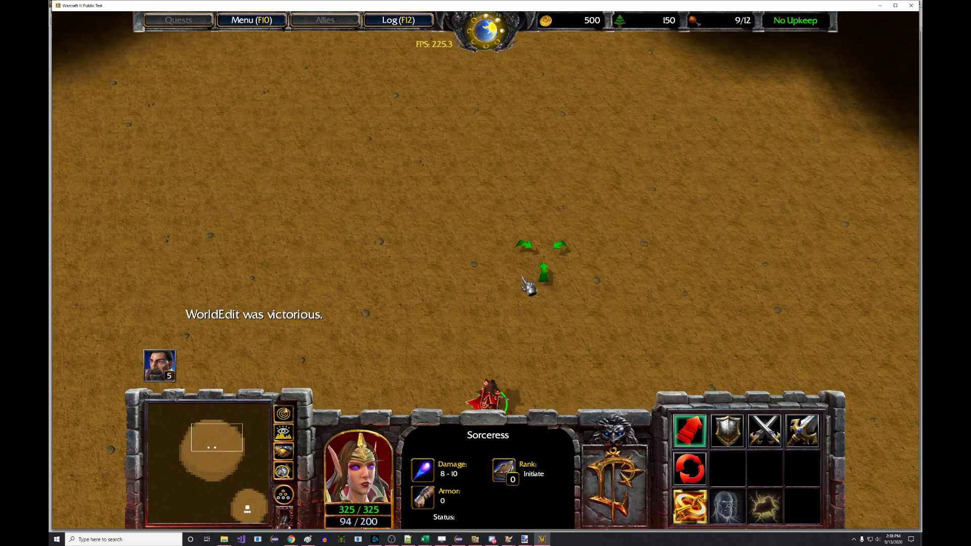
middle_drag(533, 276, 510, 146)
right_click(407, 306)
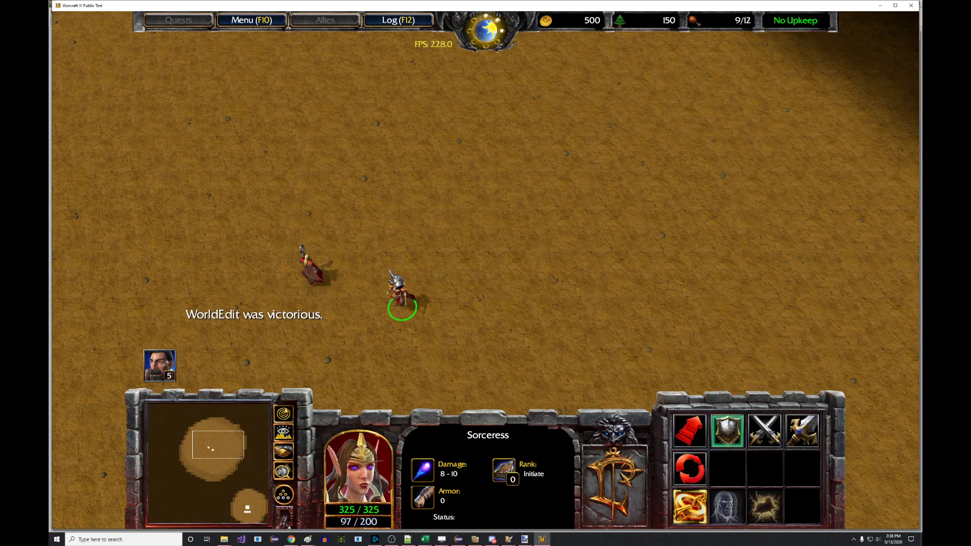
Inspect the Sorceress up close and from a distance next to the Priest.
middle_drag(379, 250, 403, 245)
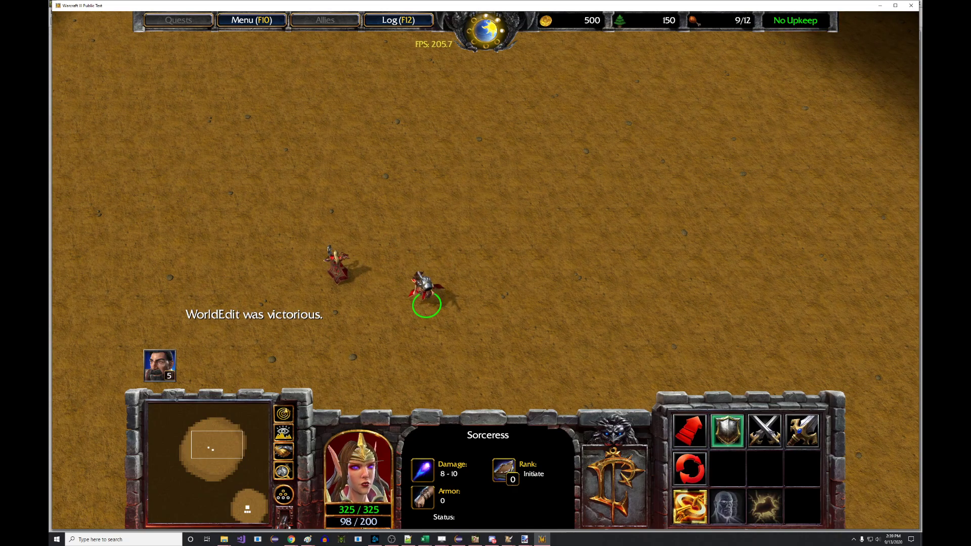
scroll(403, 246, up, 5)
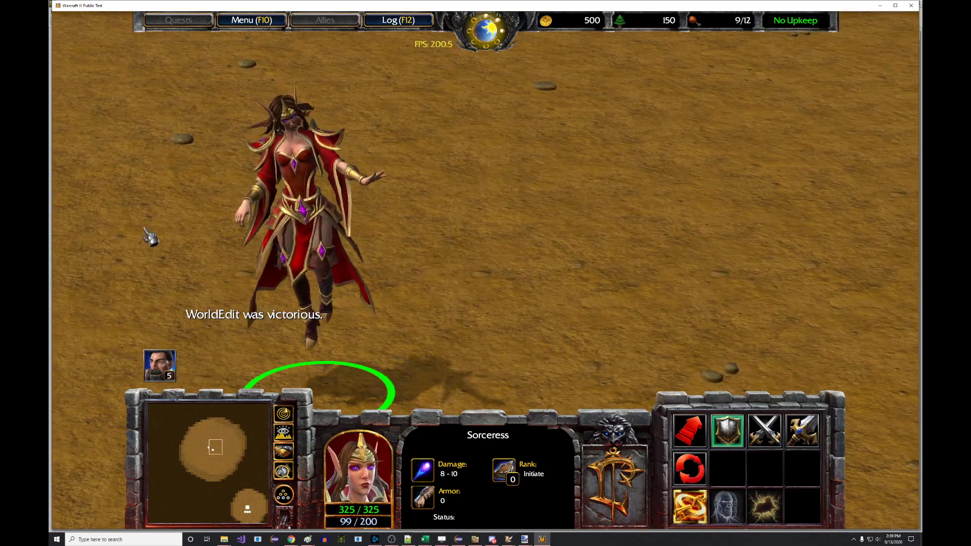
scroll(151, 236, down, 5)
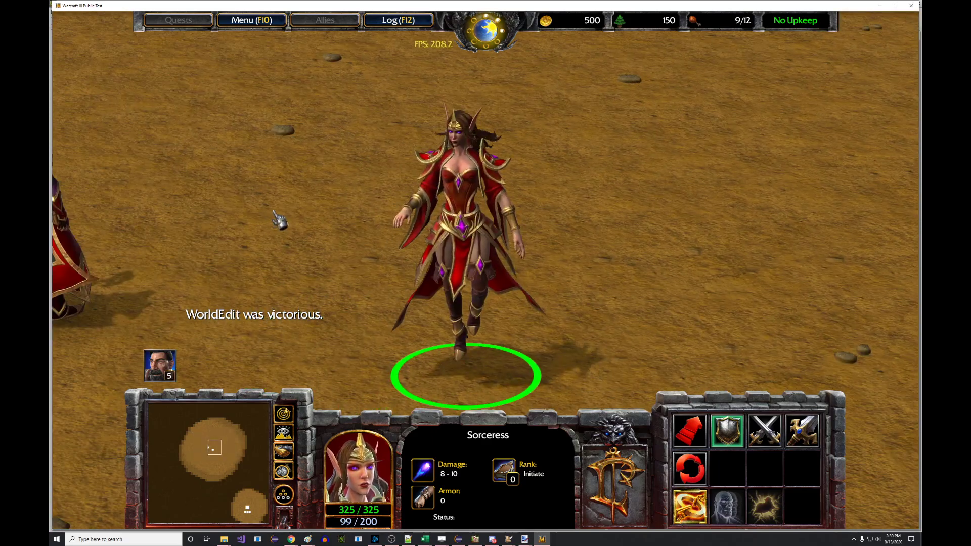
right_click(556, 249)
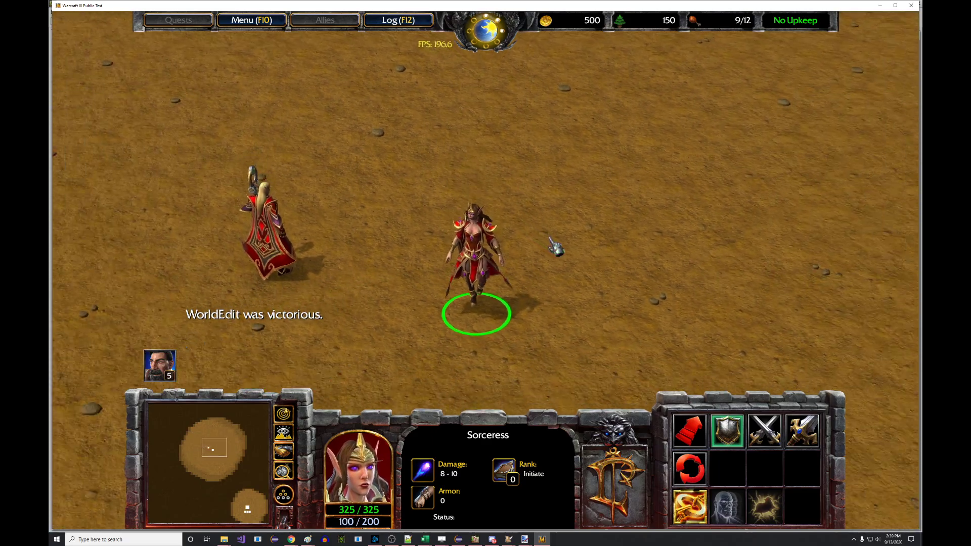
scroll(557, 249, down, 5)
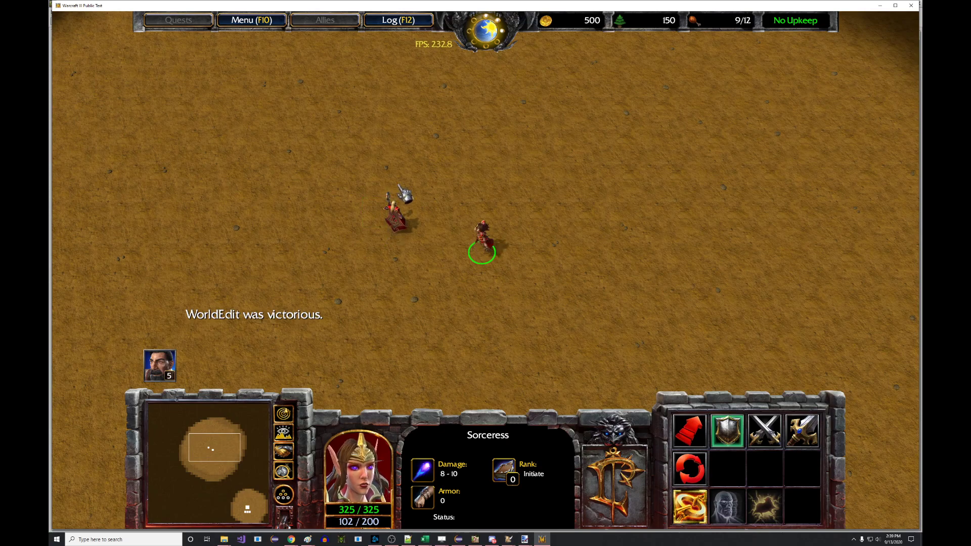
Select the Priest and Sorceress in turn to compare their portraits, moving the Sorceress between selections.
click(396, 214)
click(479, 240)
click(385, 191)
click(477, 234)
right_click(540, 167)
key(Up)
right_click(511, 279)
click(384, 269)
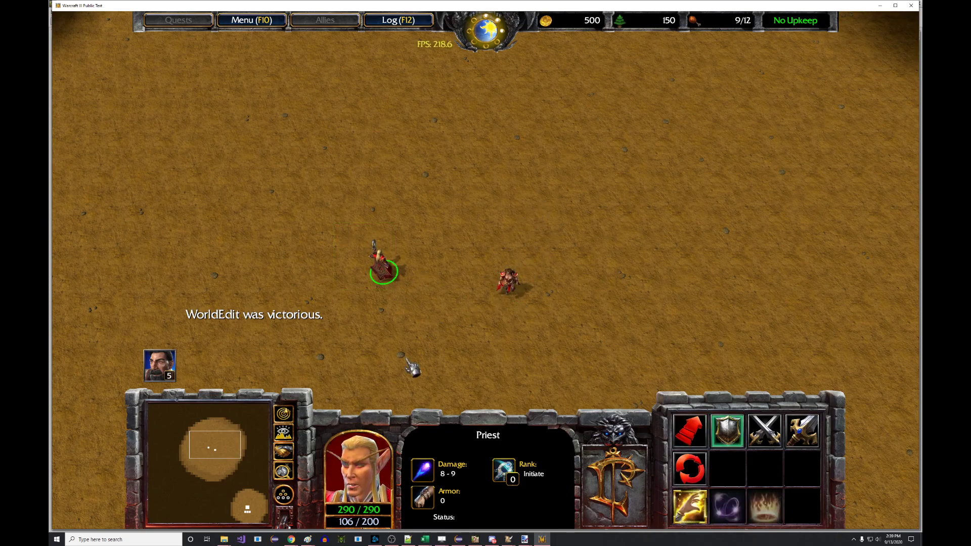
Move the Priest a short way, select the Sorceress, and walk her forward alongside him.
scroll(404, 306, up, 3)
right_click(405, 303)
right_click(437, 250)
drag(481, 225, 556, 347)
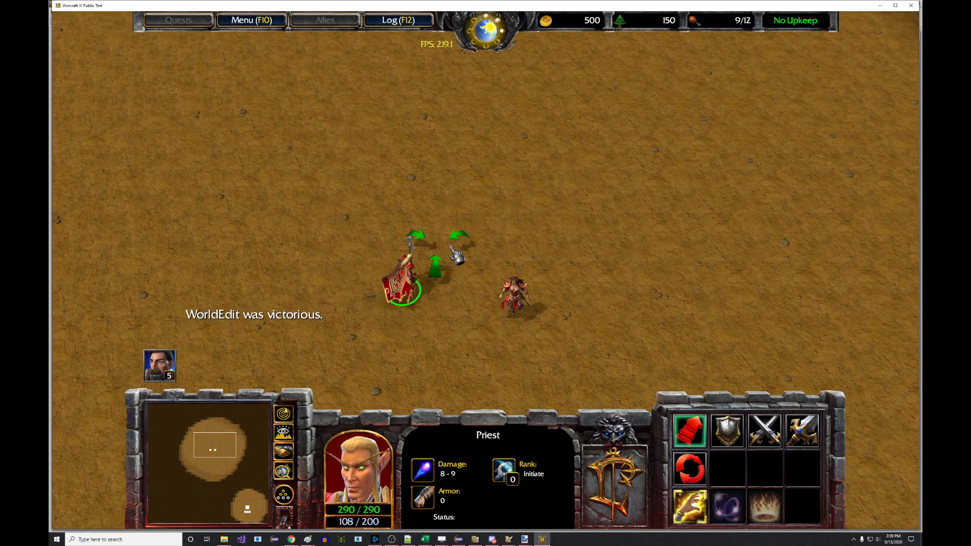
right_click(531, 245)
key(Up)
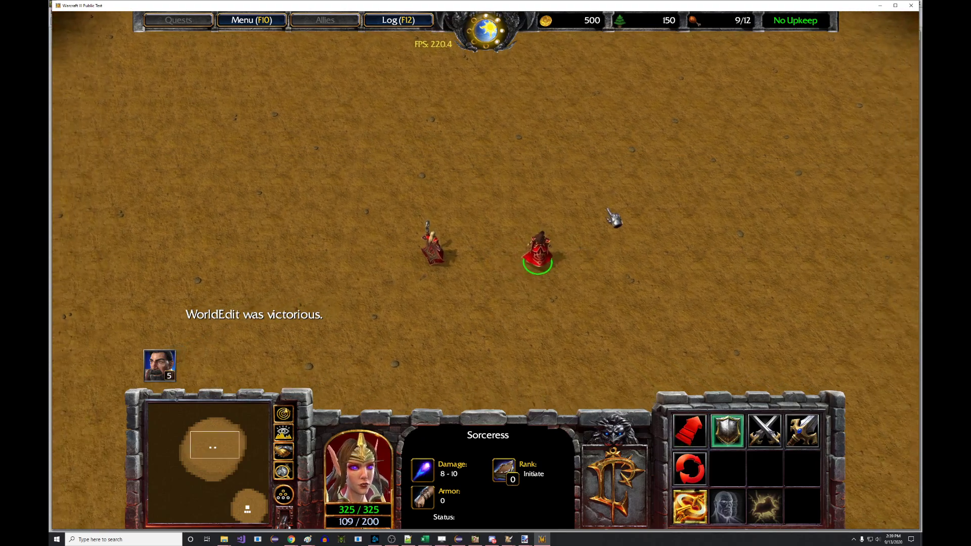
Reposition the Sorceress and the Priest again, ending with the Sorceress selected to view her portrait.
right_click(573, 261)
drag(383, 265, 411, 324)
right_click(479, 221)
drag(540, 212, 595, 287)
middle_drag(631, 248, 605, 282)
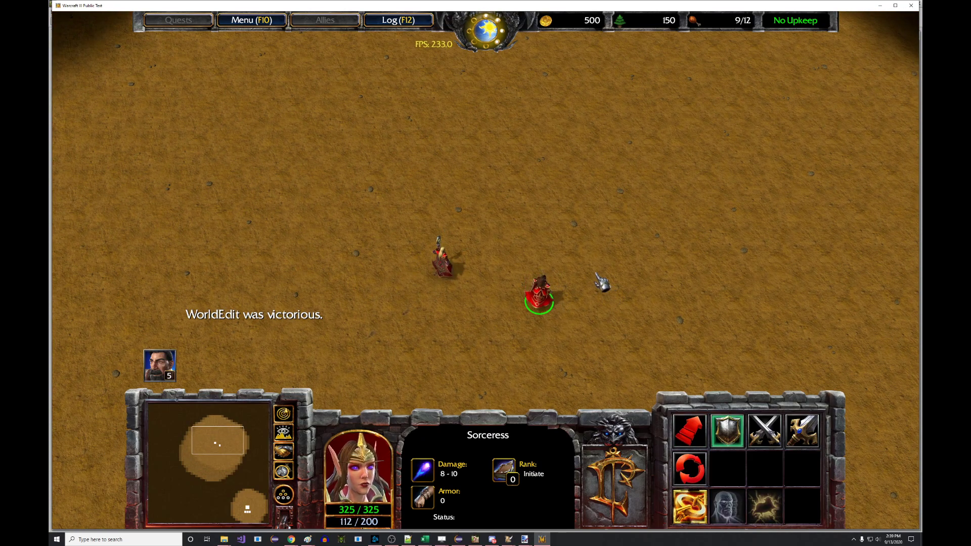